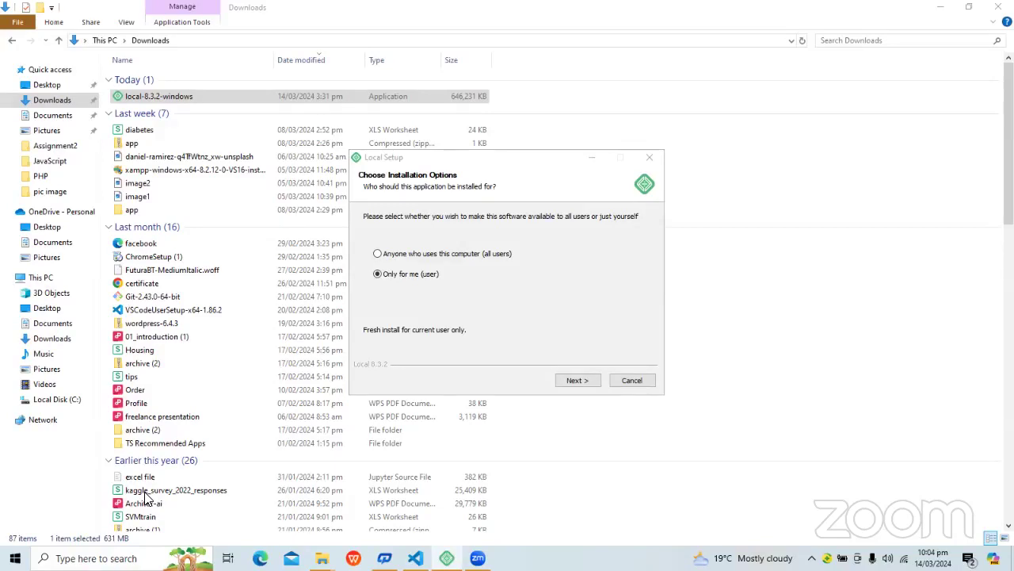
Minimise the Downloads folder window to uncover the Local Setup options dialog.
left_click(942, 11)
left_click(895, 11)
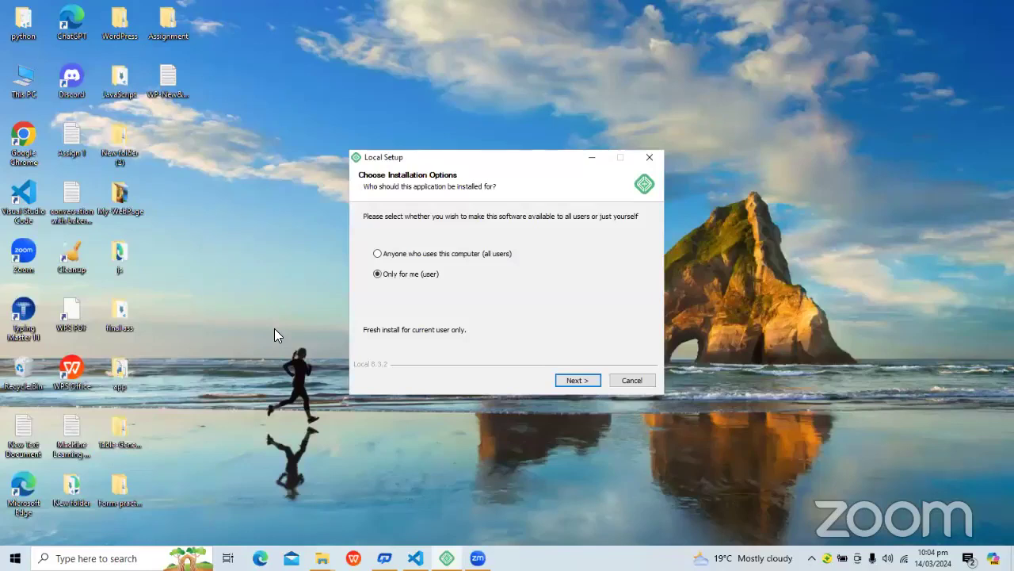
left_click(278, 484)
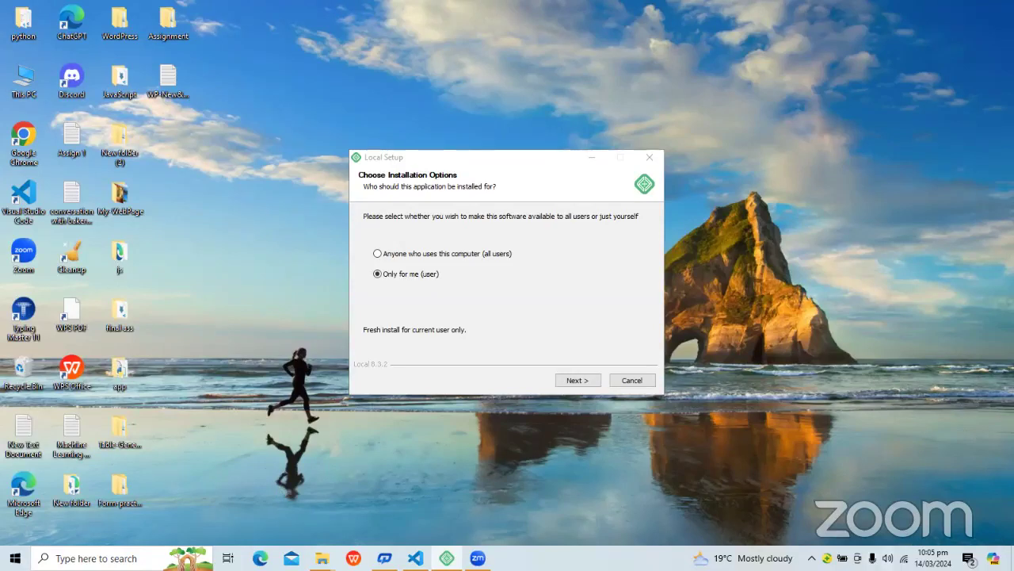
left_click(888, 558)
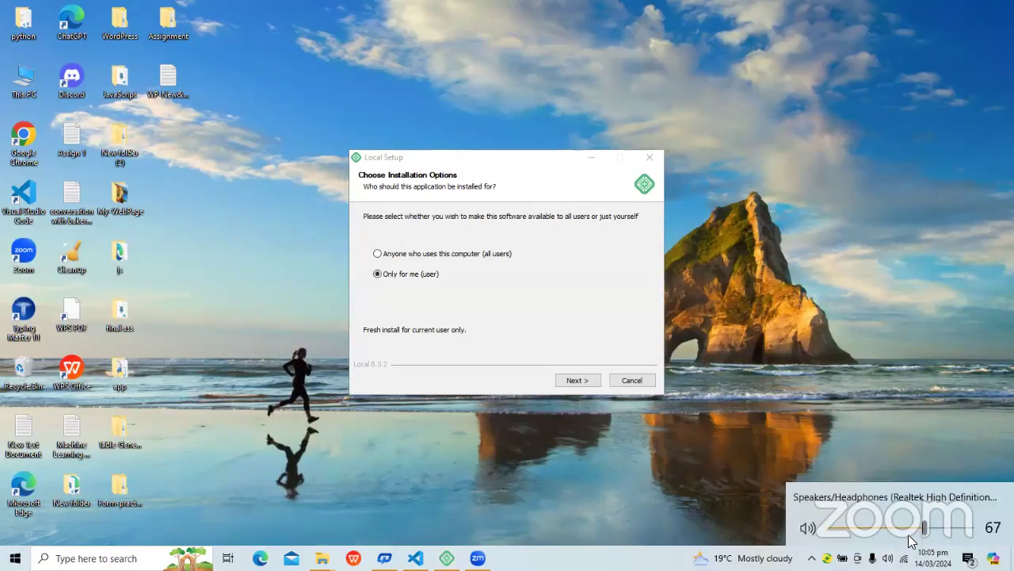
left_click(909, 536)
left_click(909, 535)
left_click(723, 472)
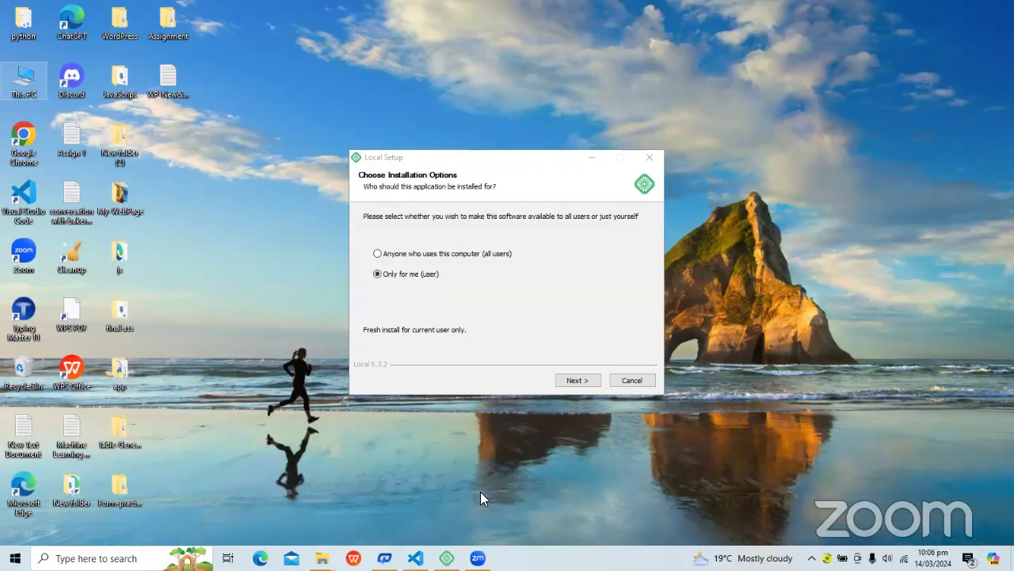
key("super+s")
left_click(653, 418)
Install Local with 'Only for me (user)' into the default destination folder.
left_click(579, 379)
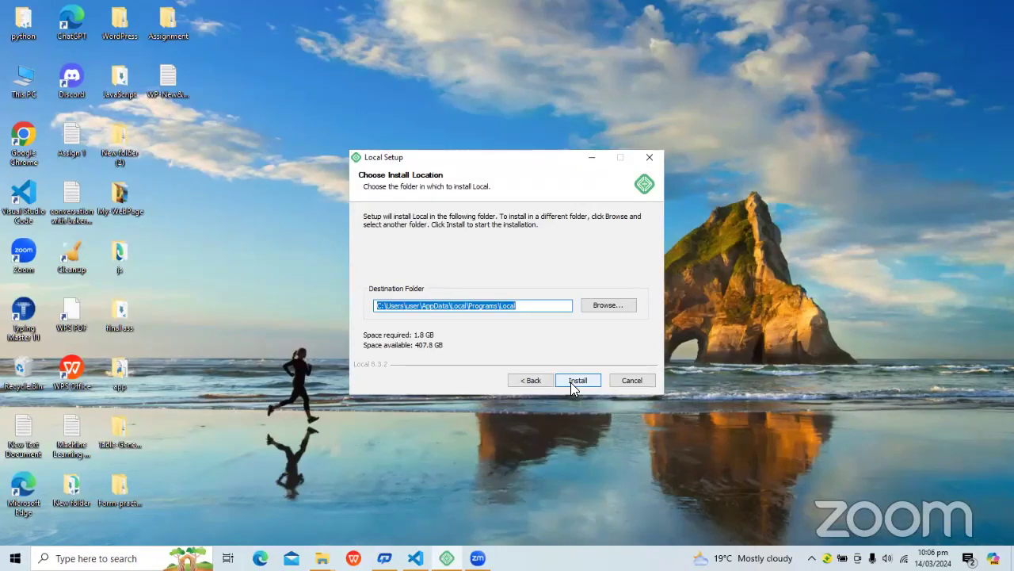
left_click(574, 384)
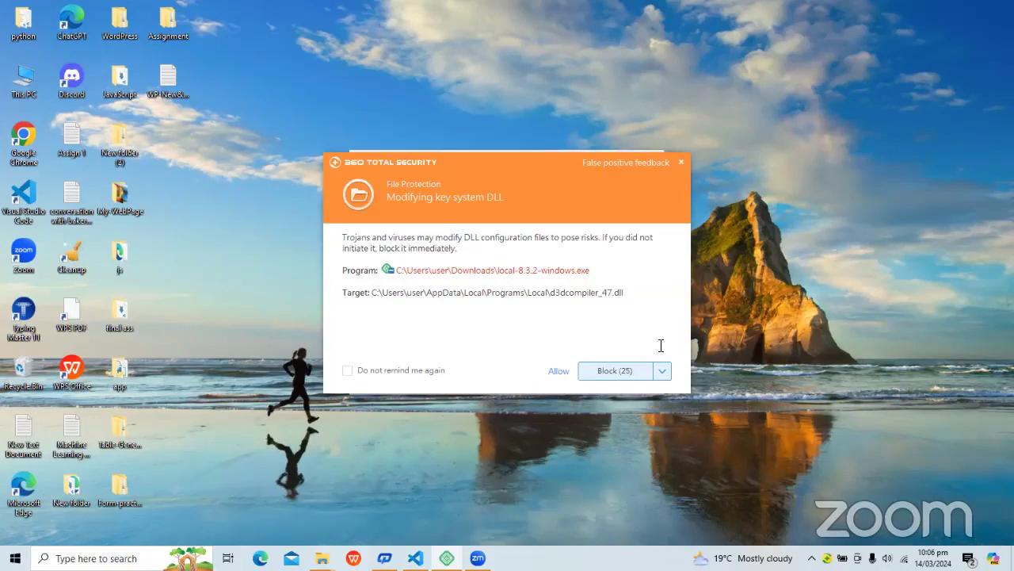
Allow both 360 Total Security 'Modifying key system DLL' alerts for the installer.
left_click(559, 373)
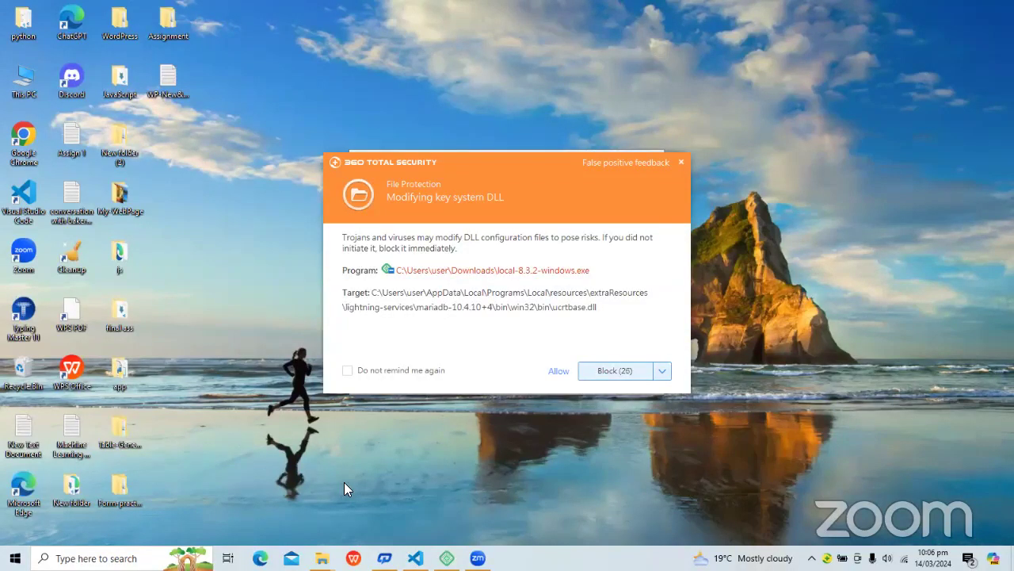
left_click(559, 373)
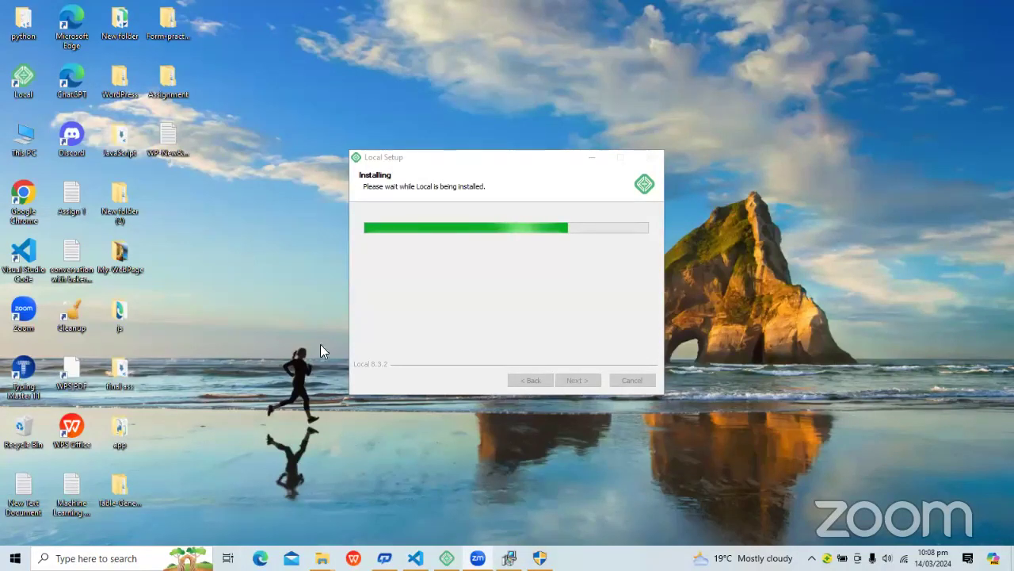
Bring up the Visual C++ redistributable permission prompt from the taskbar, then refocus Local Setup.
mouse_move(540, 558)
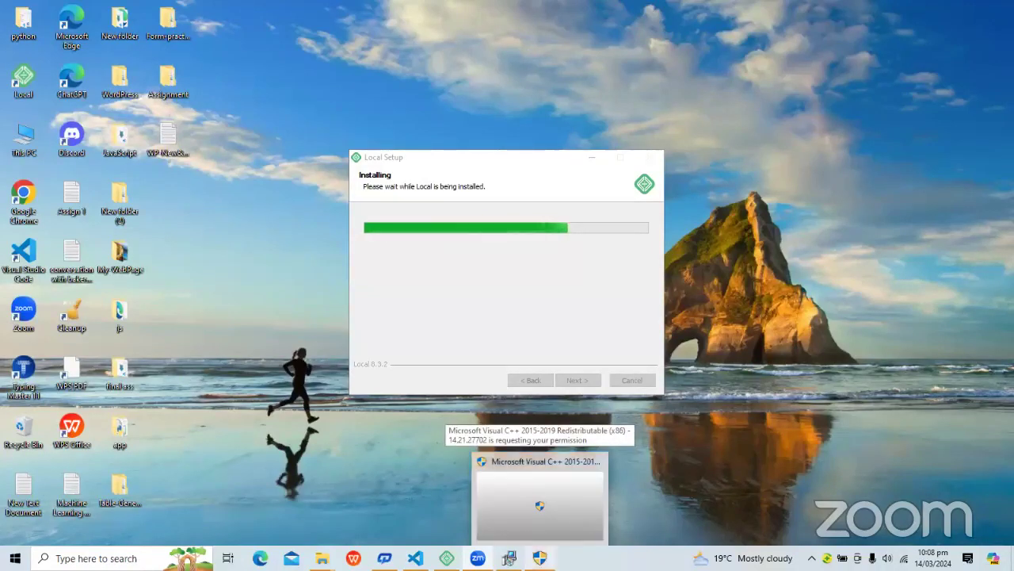
left_click(535, 538)
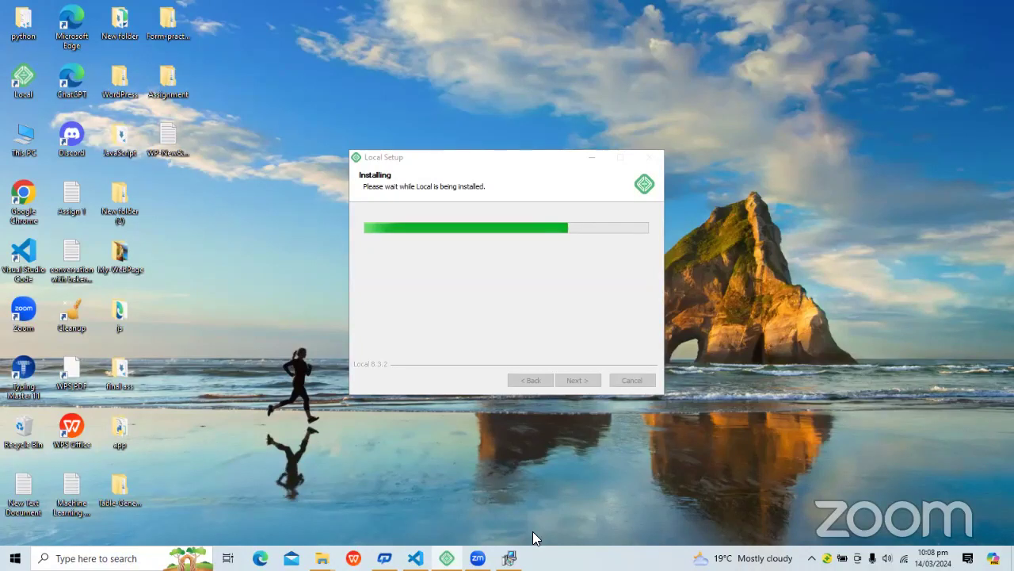
left_click(436, 371)
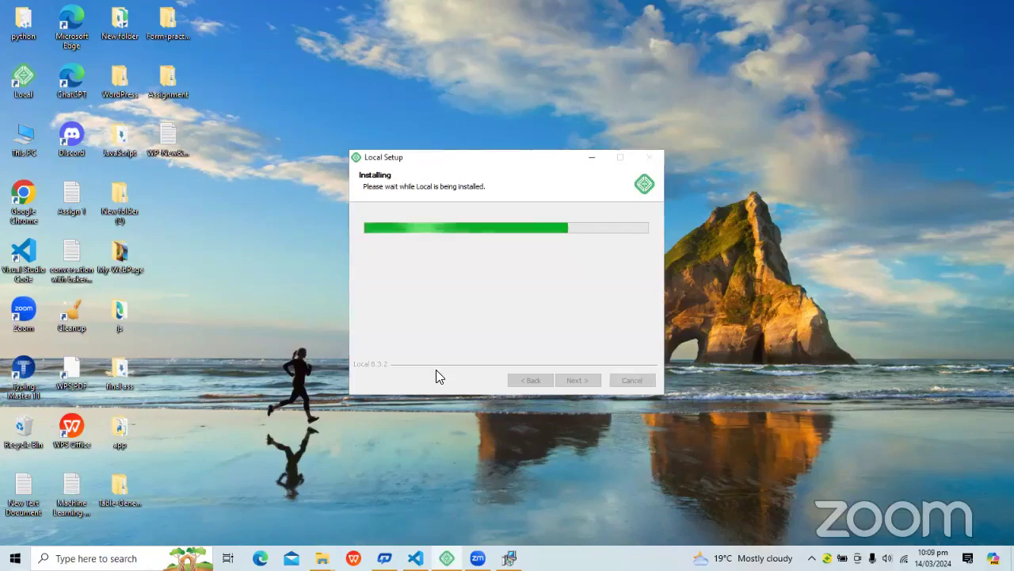
left_click(728, 227)
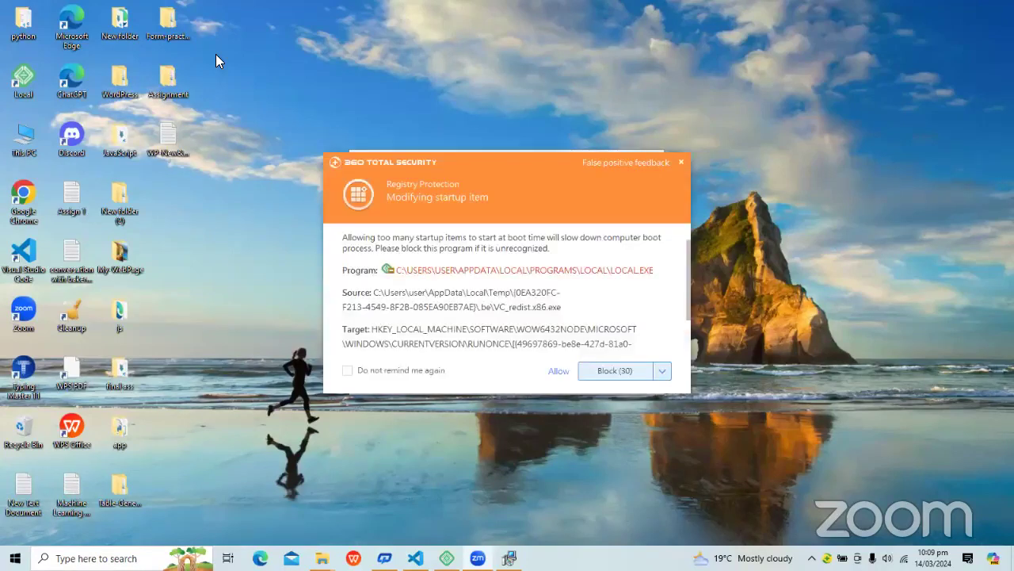
Allow every 360 startup-item alert and approve the Visual C++ 2012 and 2013 UAC prompts.
left_click(557, 370)
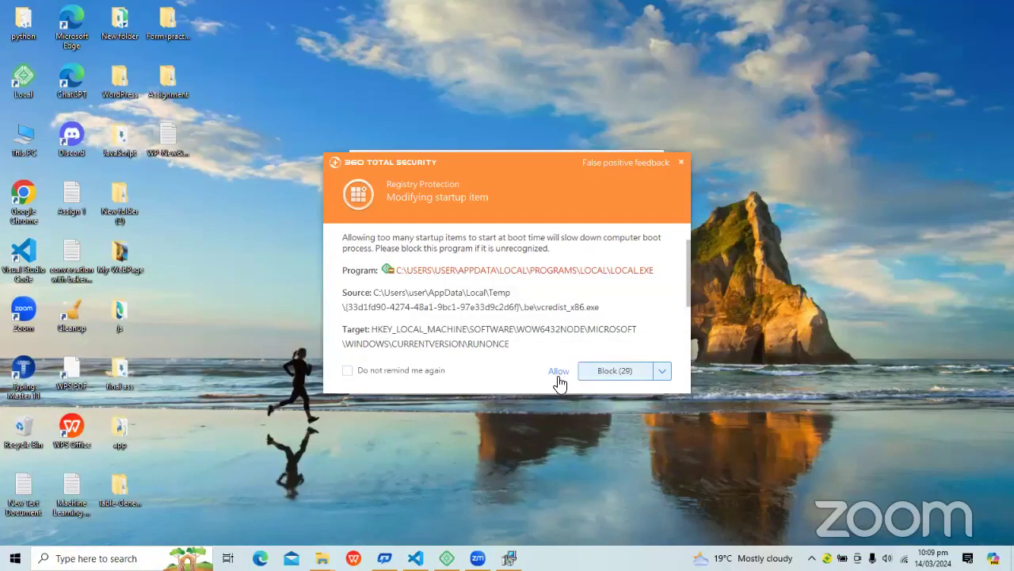
left_click(558, 371)
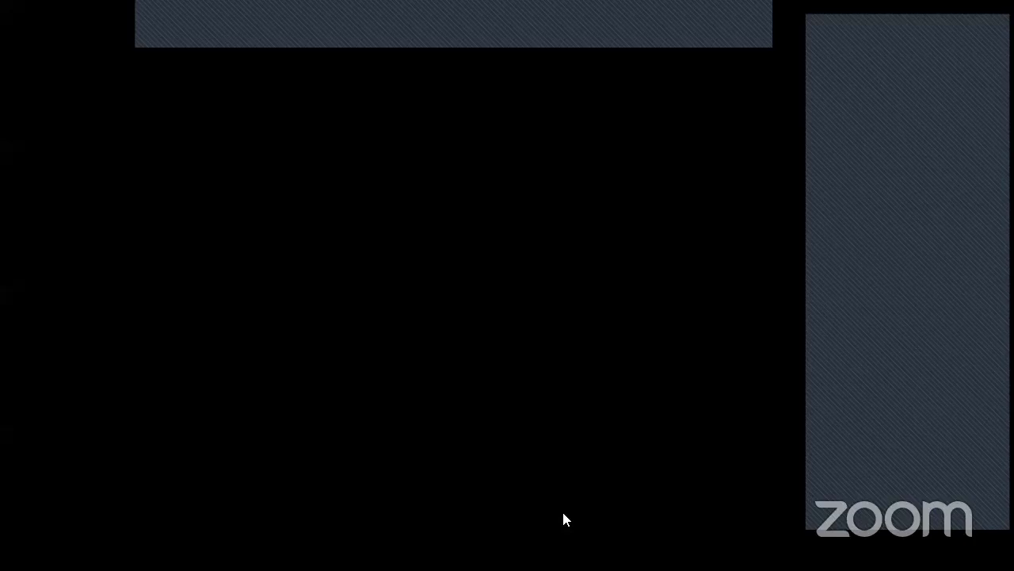
left_click(561, 509)
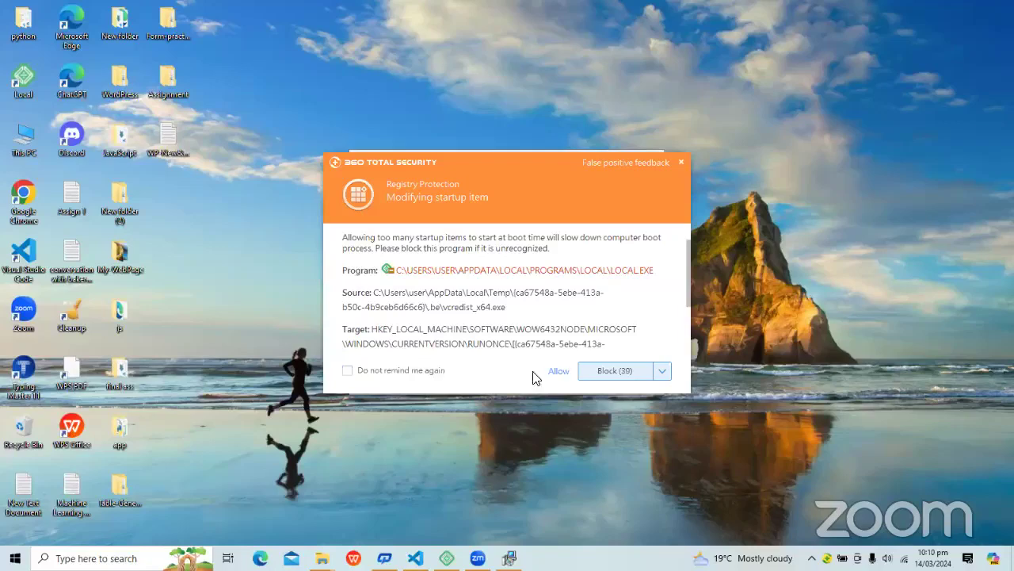
left_click(558, 371)
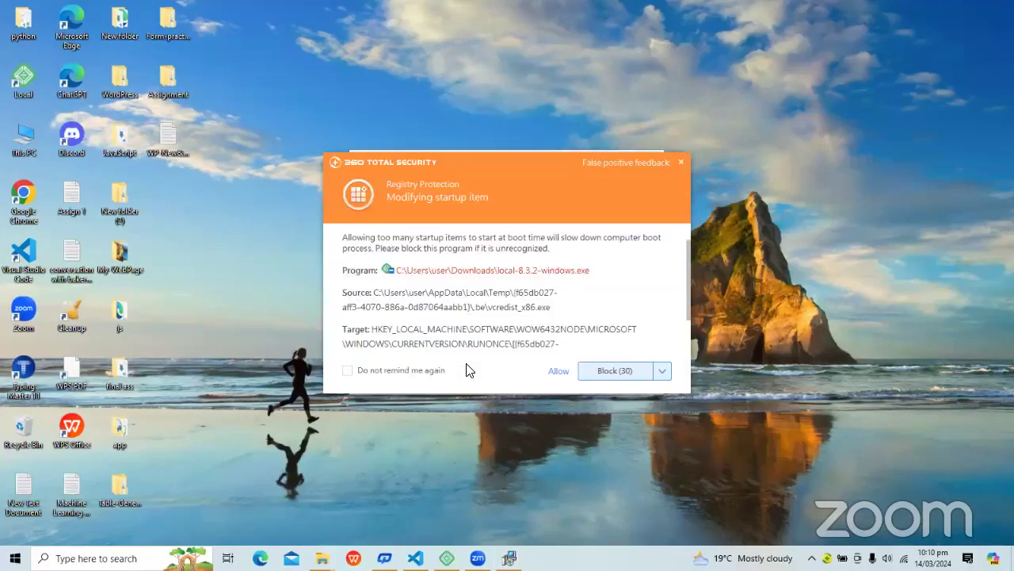
left_click(557, 369)
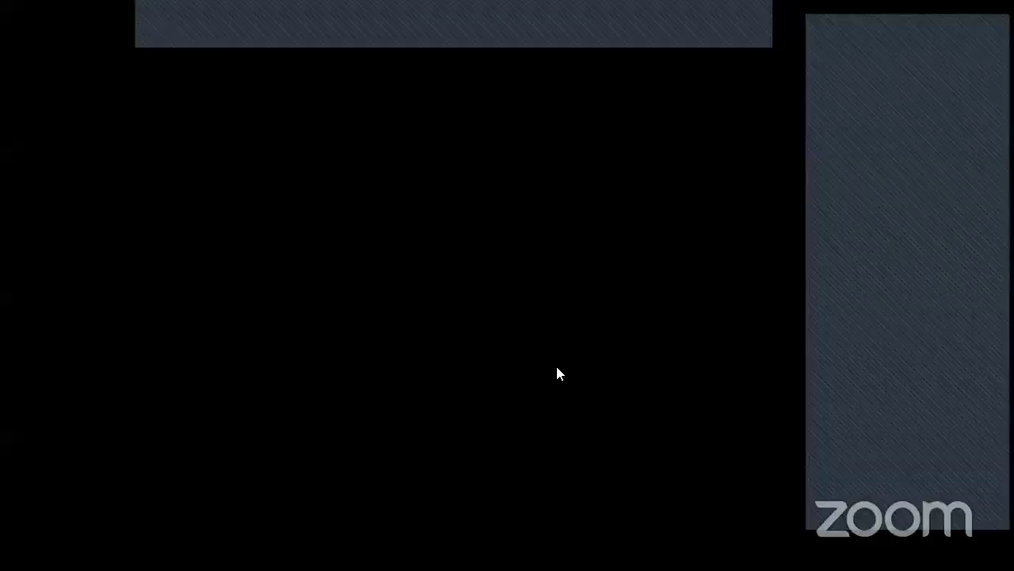
left_click(558, 374)
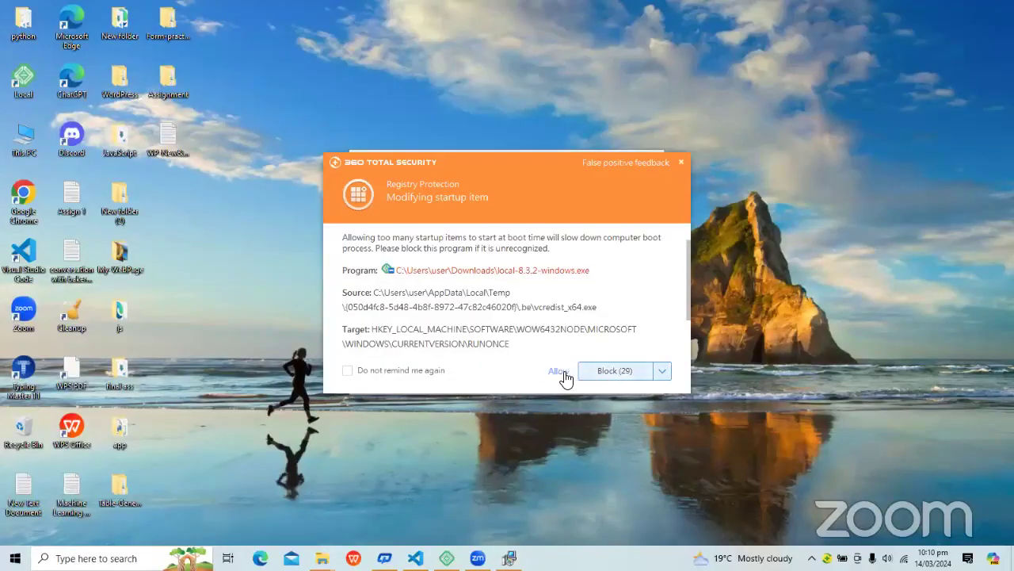
left_click(559, 372)
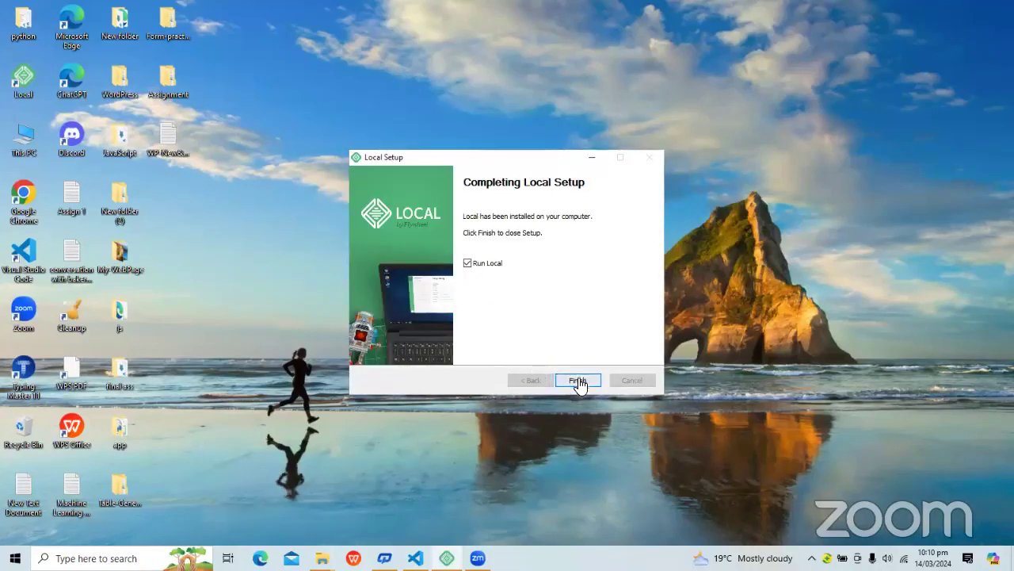
Finish Local Setup, allow its URL-protocol and DLL alerts, and start Local from the desktop shortcut.
left_click(578, 381)
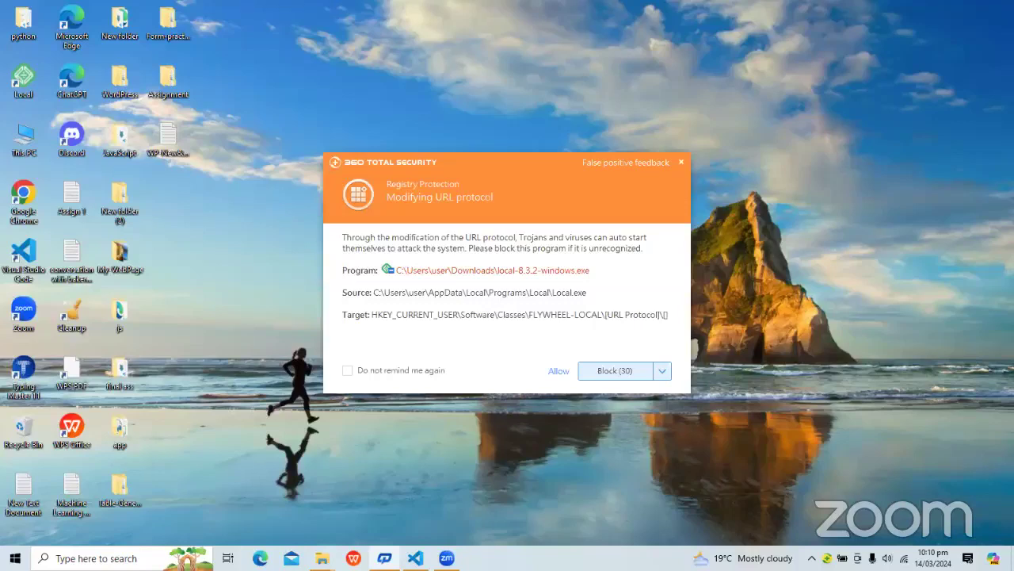
left_click(560, 373)
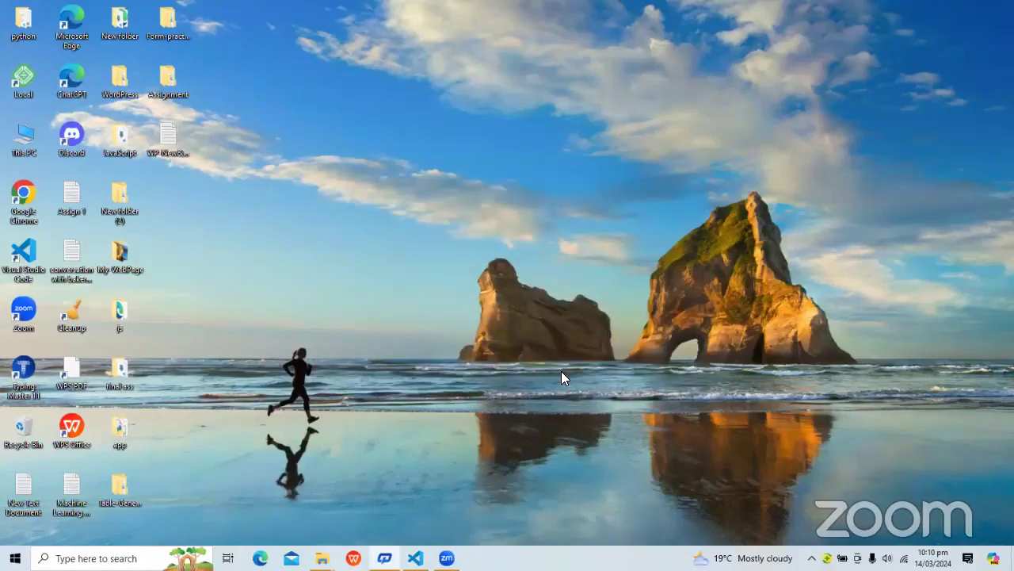
left_click(559, 372)
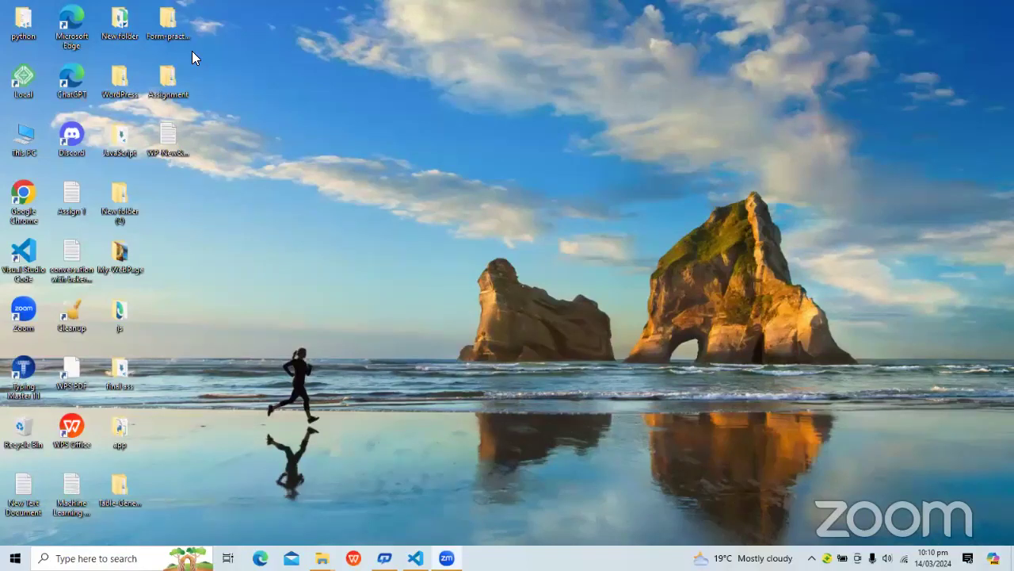
double_click(24, 84)
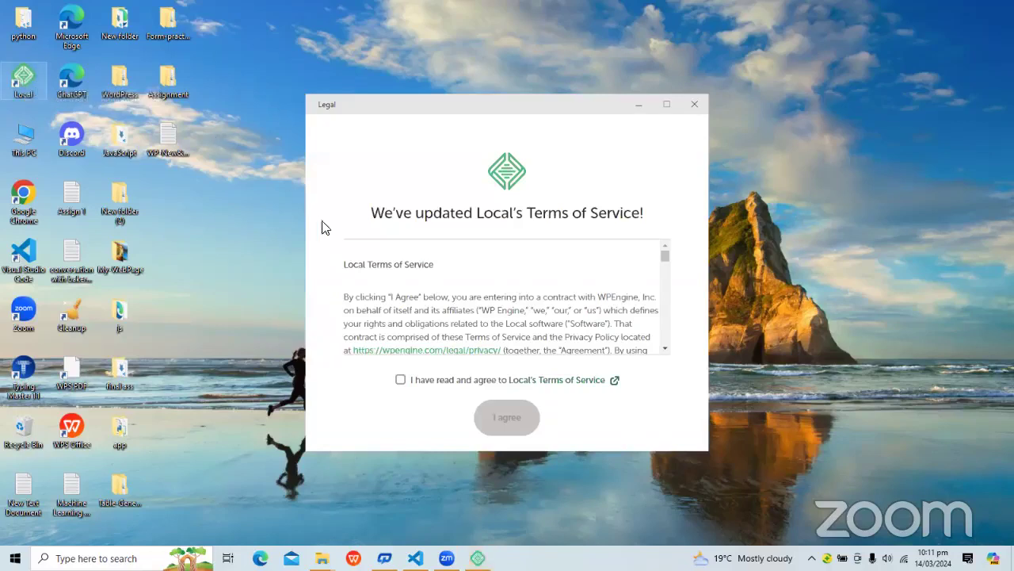
Agree to Local's terms, decline error reports, and choose Create a free account.
left_click(401, 381)
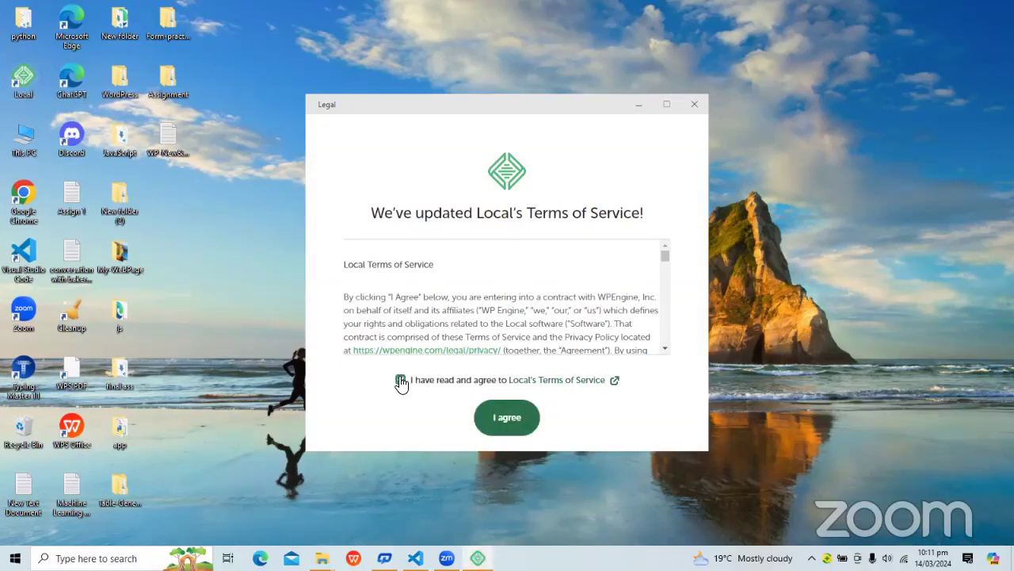
left_click(508, 417)
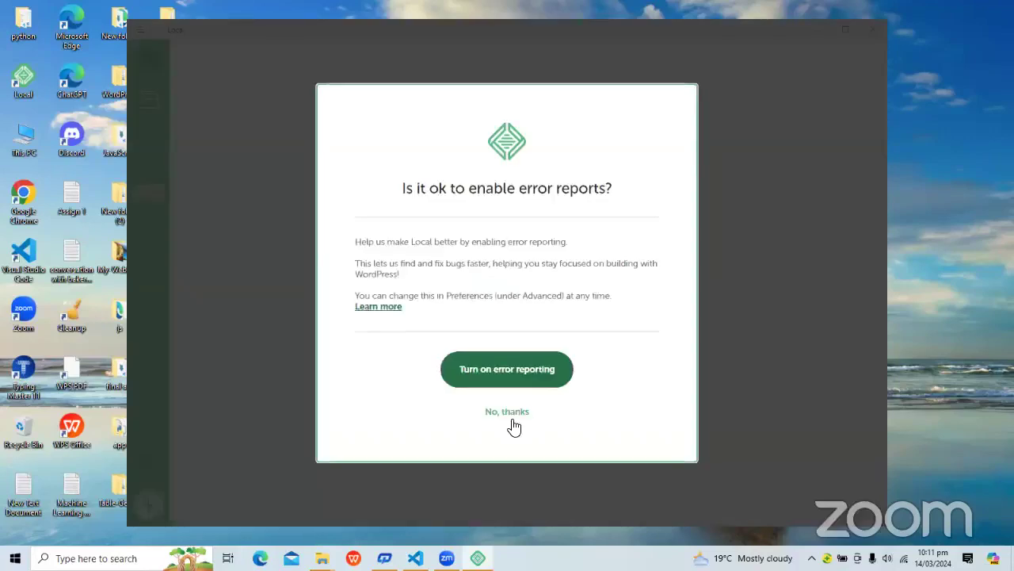
left_click(507, 412)
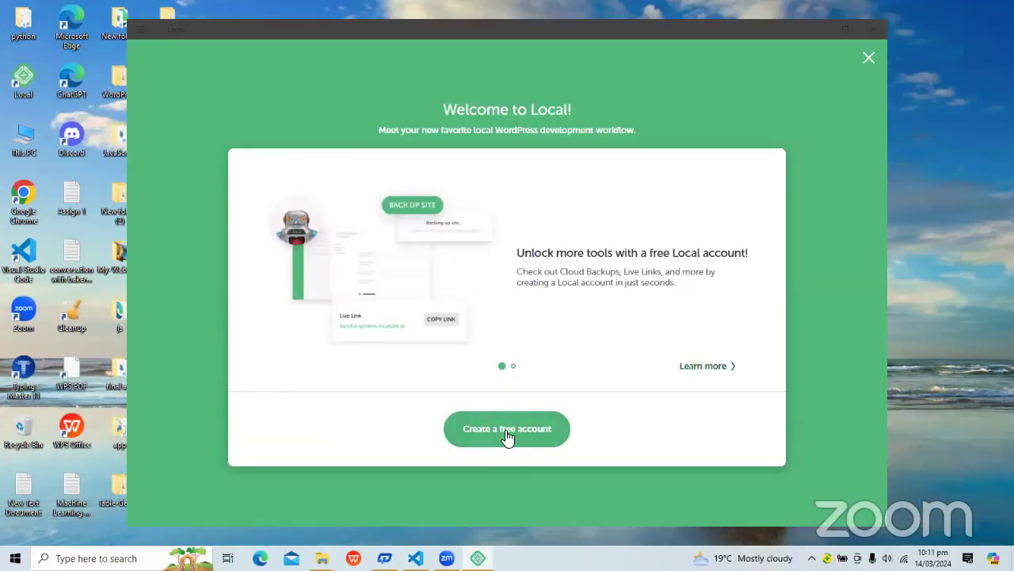
left_click(507, 436)
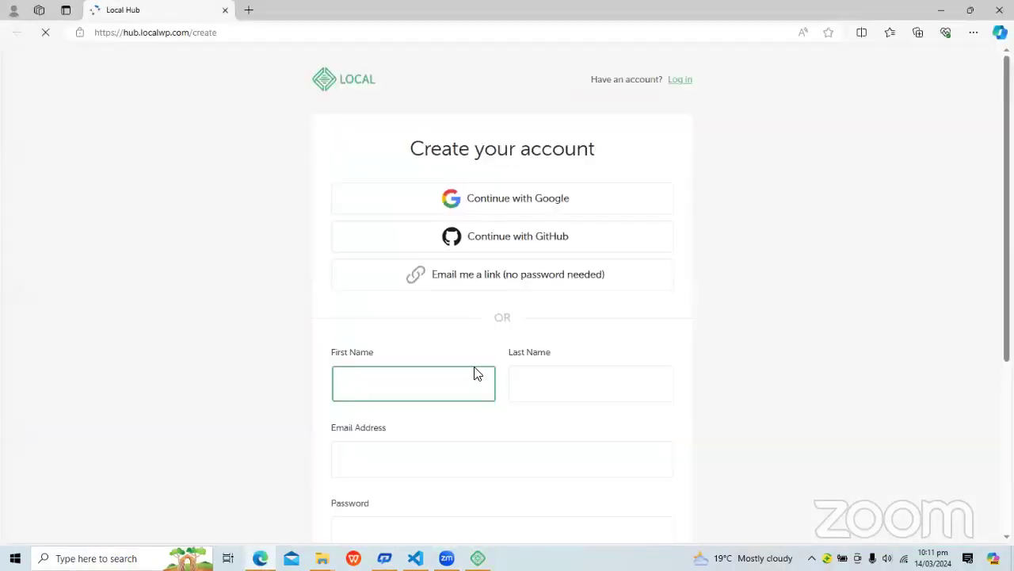
Sign up for Local Hub with the existing Google account and confirm the sign-in.
left_click(499, 208)
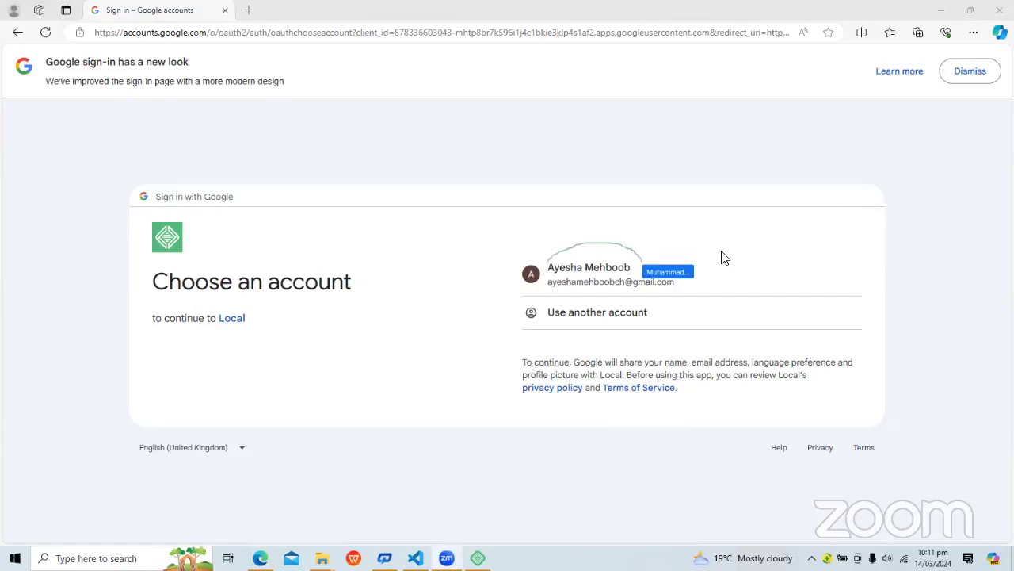
left_click(596, 275)
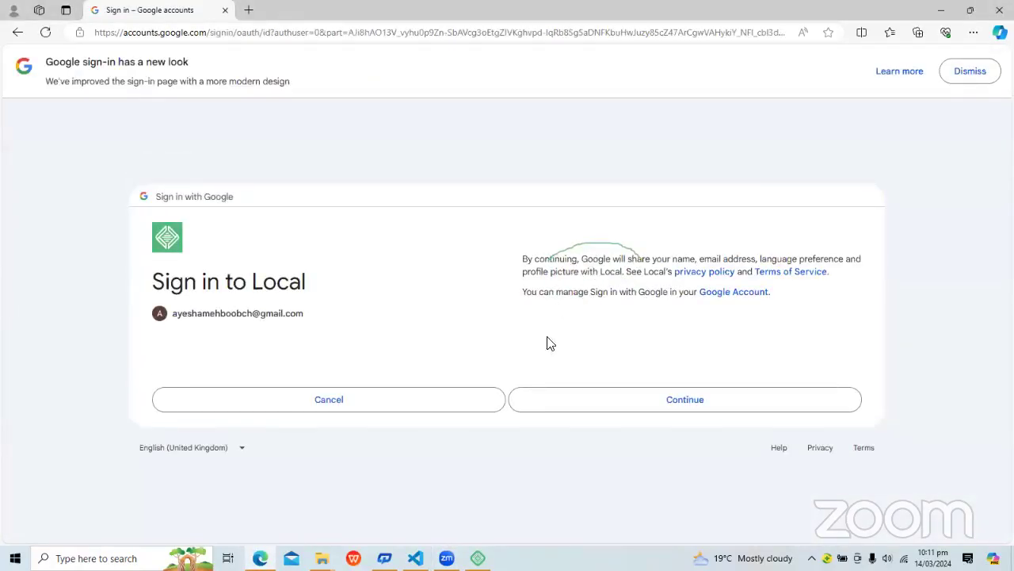
left_click(672, 405)
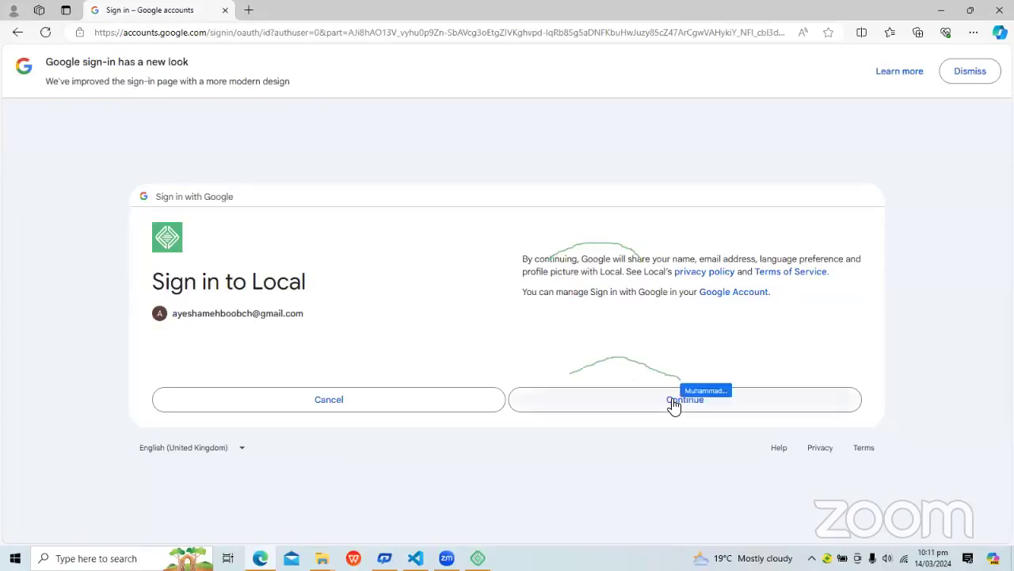
left_click(674, 405)
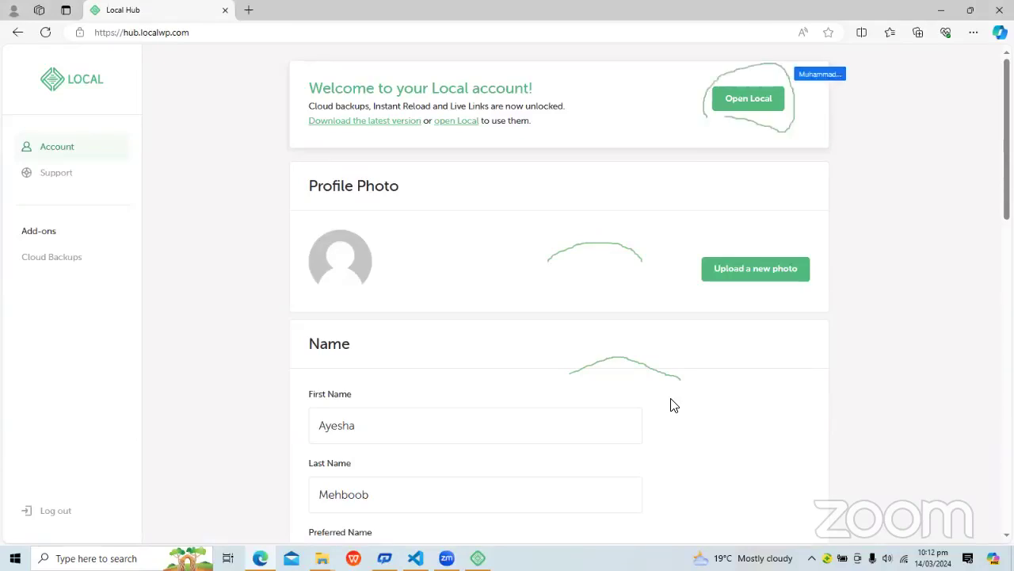
Open Local from the account page and turn on both error and usage reporting.
left_click(755, 105)
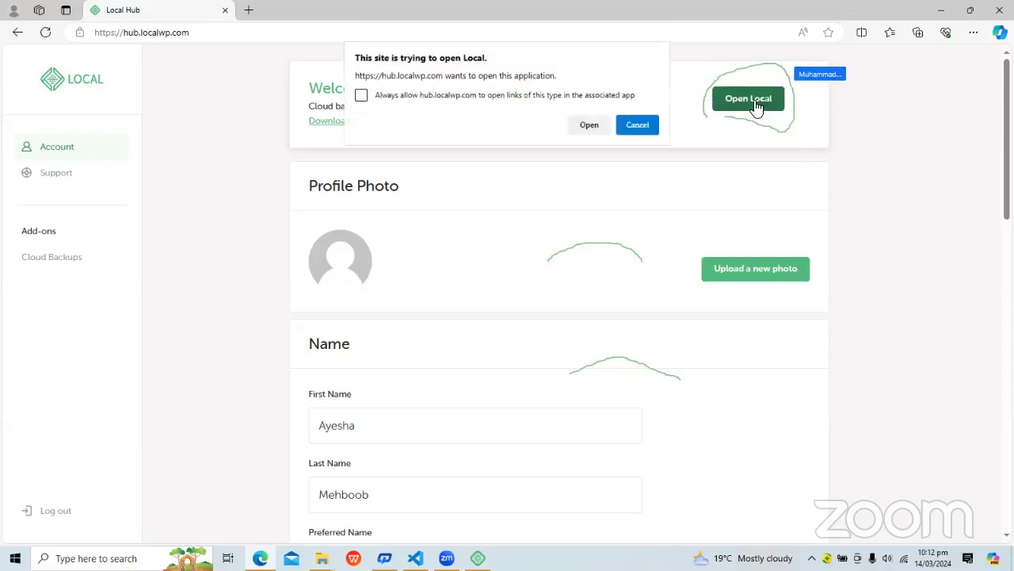
left_click(594, 124)
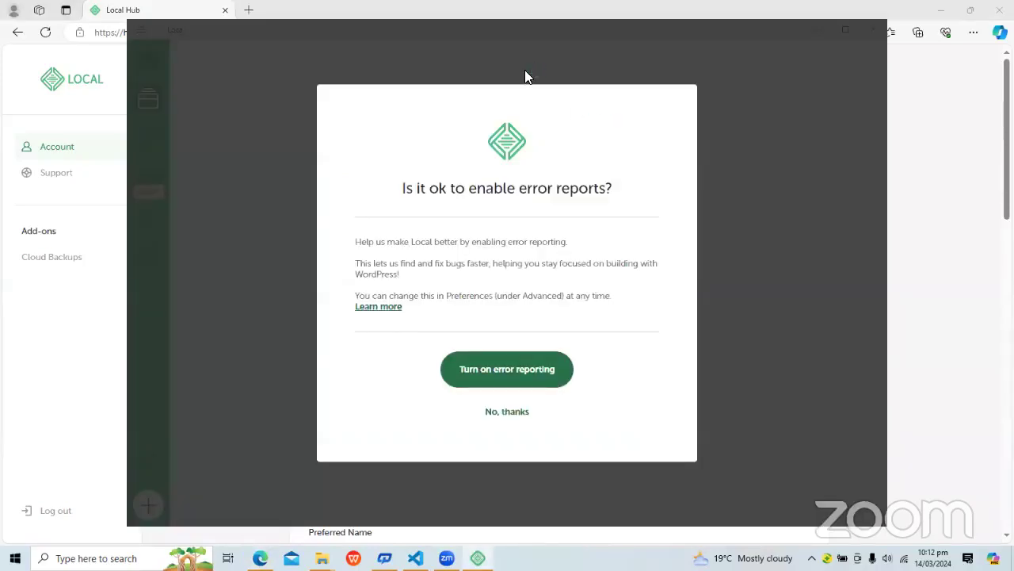
left_click(470, 375)
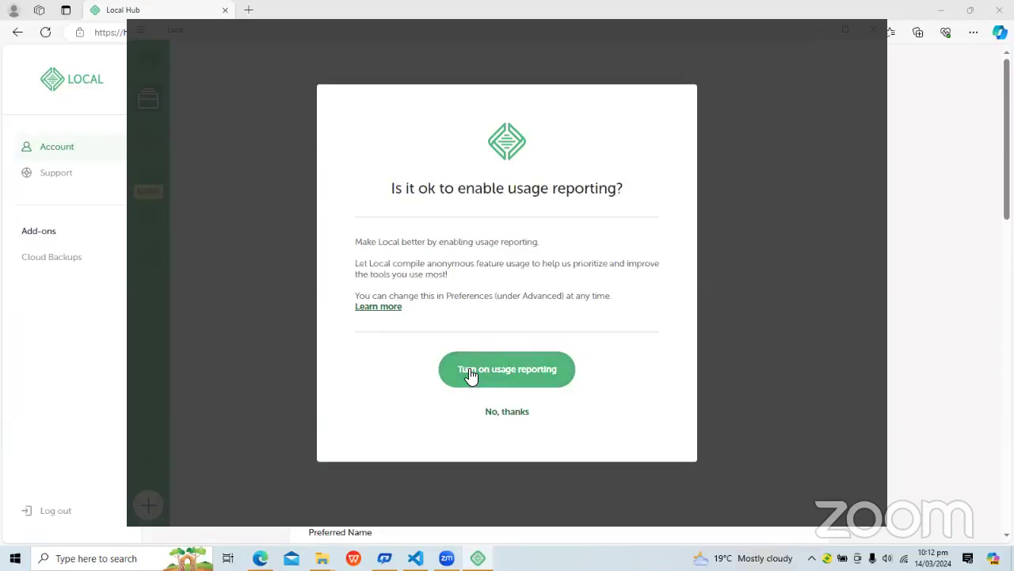
left_click(485, 372)
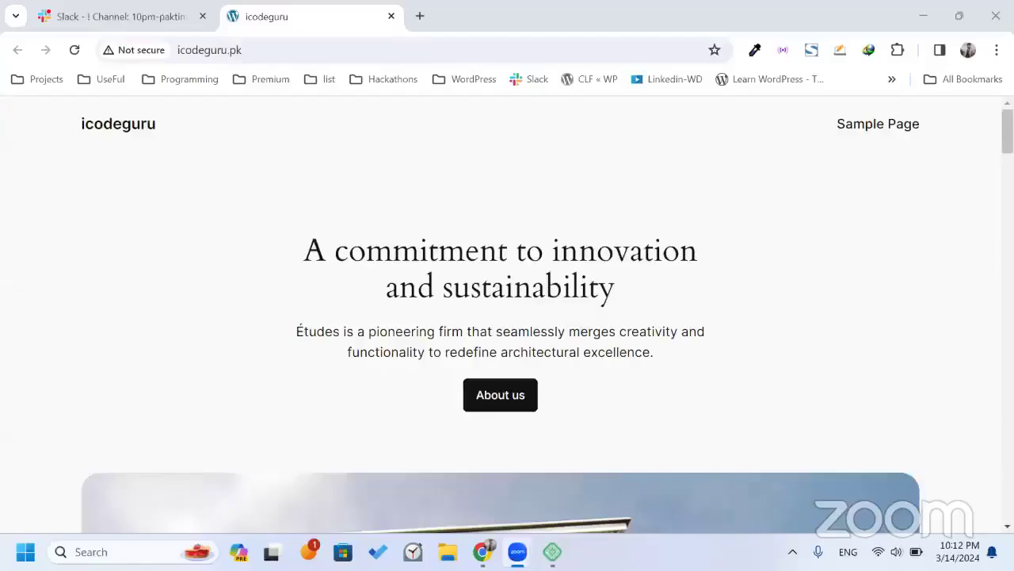
Switch from the icodeguru.pk page in Chrome back to the Local app.
key("alt+Tab")
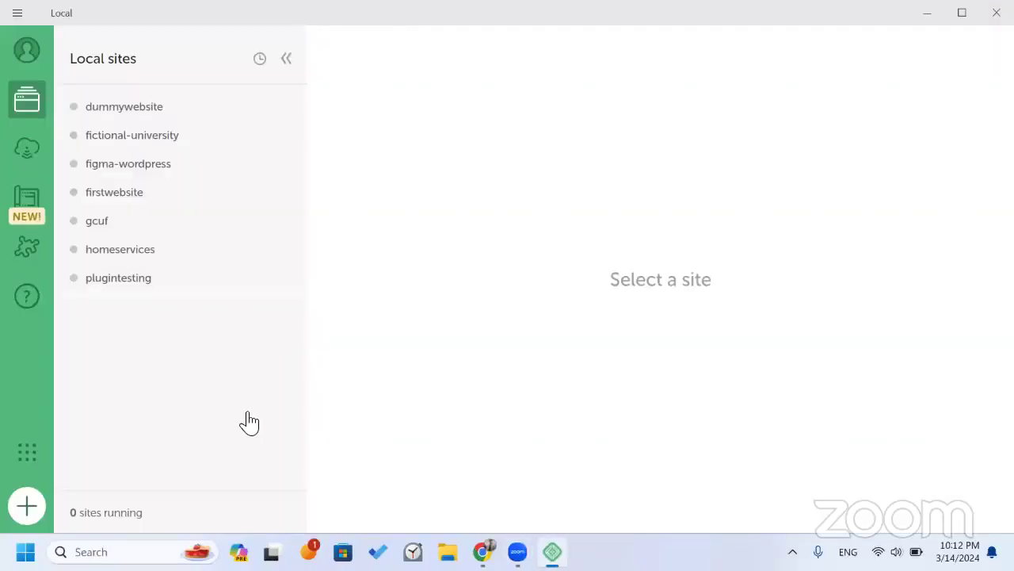
Select the plugintesting site, then begin adding a new Local site.
left_click(264, 298)
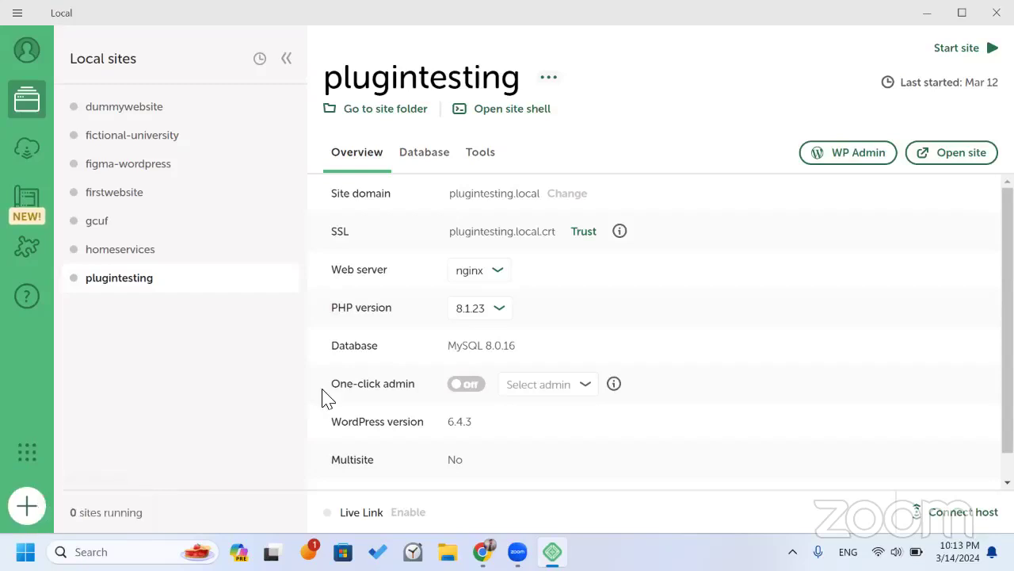
left_click(29, 509)
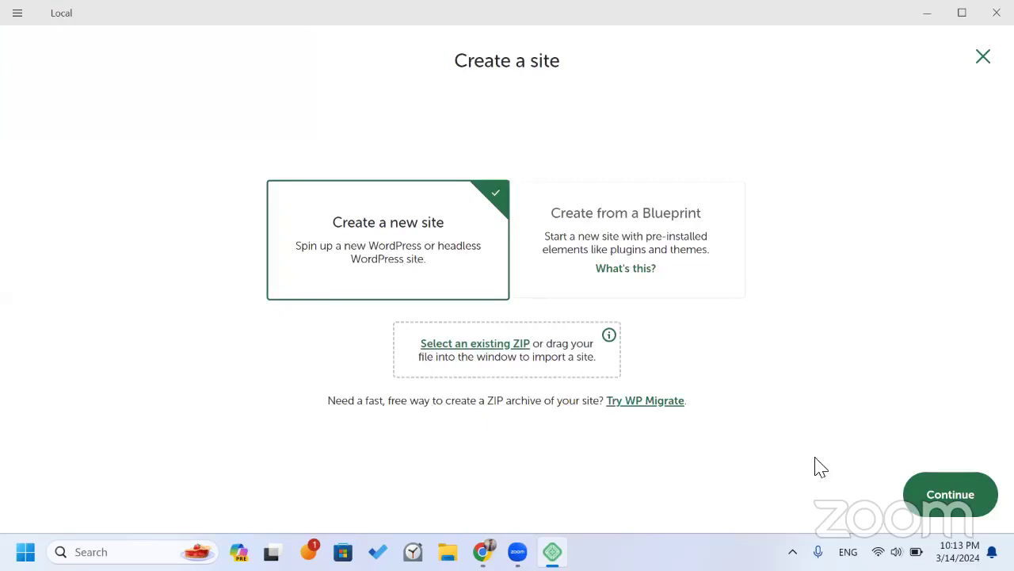
Name the new site icodeguru and change its domain to icodeguru.pk under Advanced options.
left_click(935, 485)
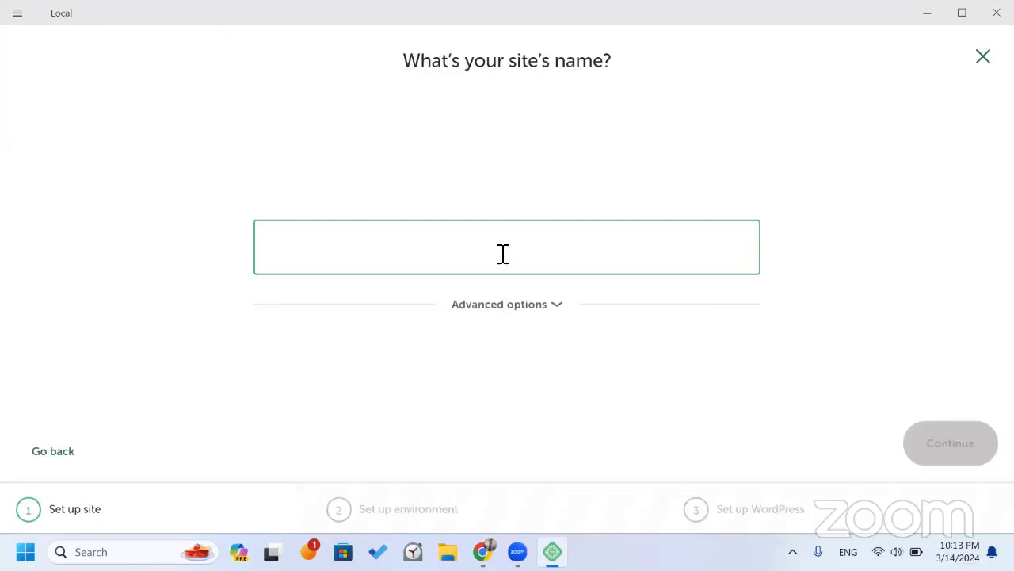
type("icodeguru")
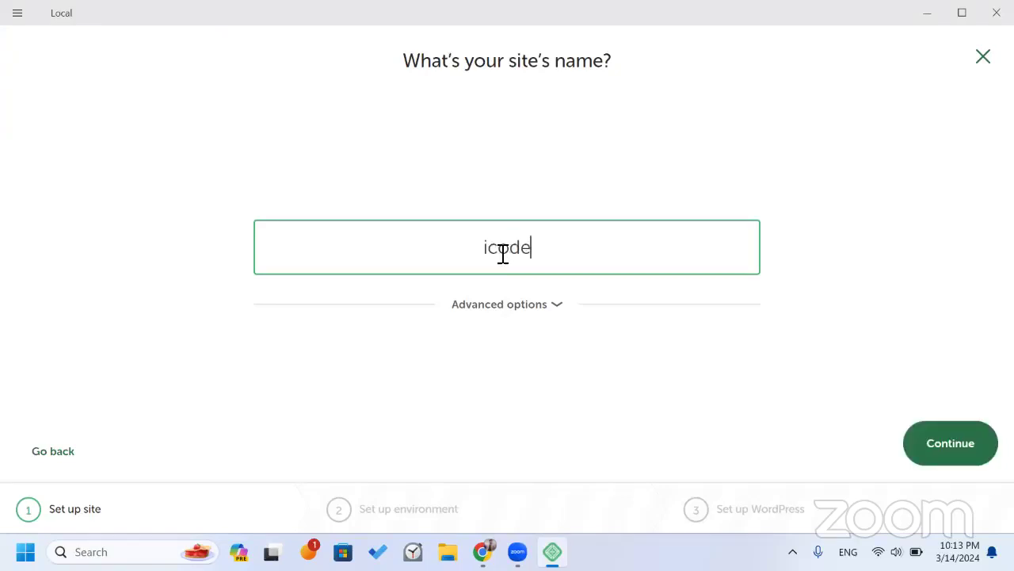
left_click(505, 306)
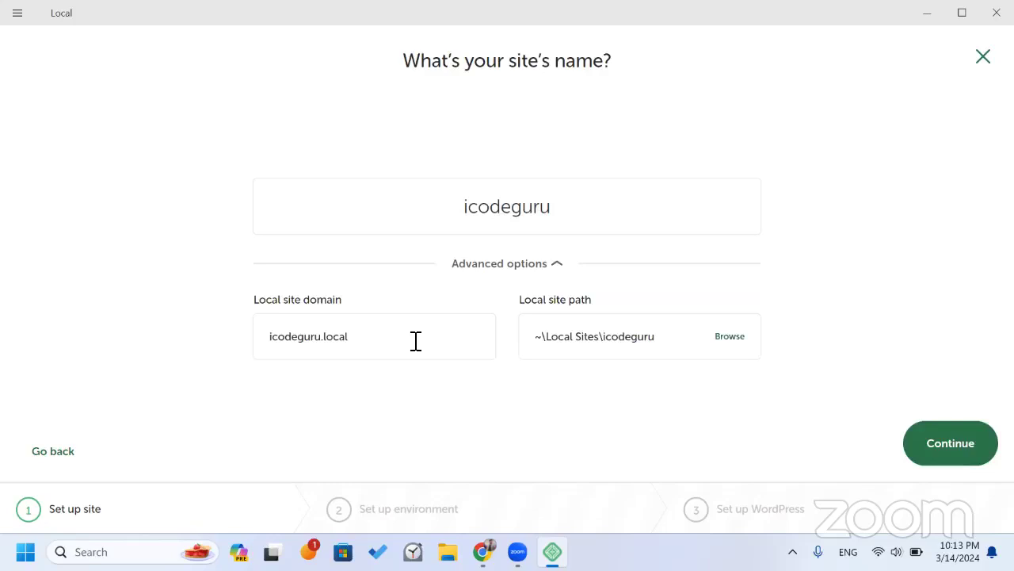
left_click(416, 340)
double_click(328, 347)
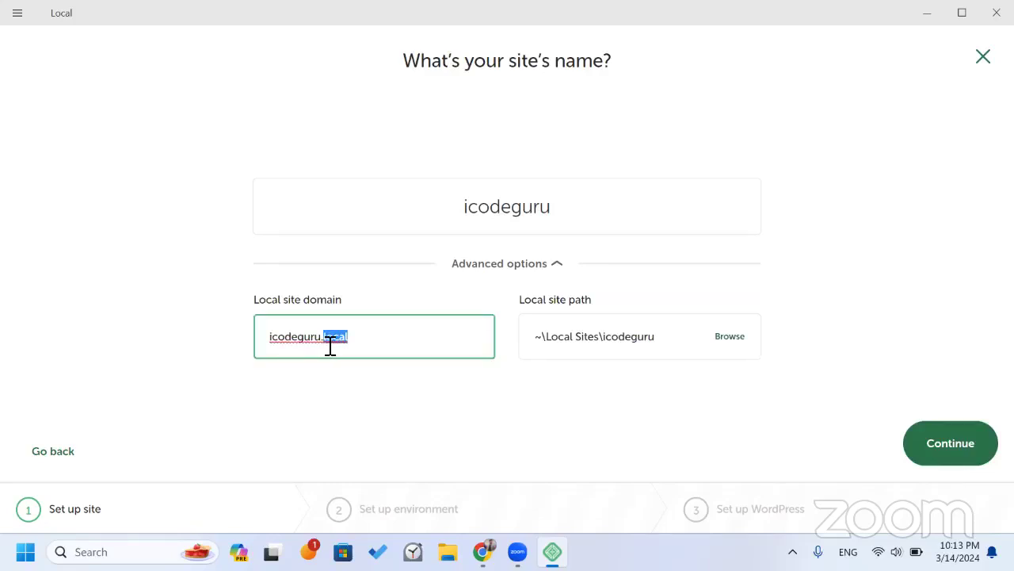
left_click(366, 344)
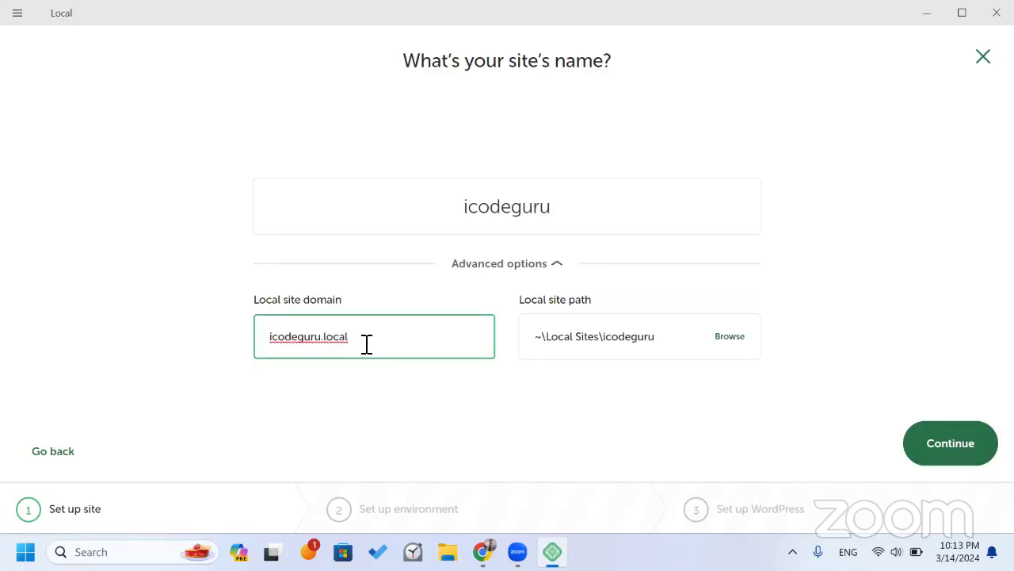
key("BackSpace")
key("BackSpace")
key("BackSpace")
key("BackSpace")
key("BackSpace")
type("com")
key("BackSpace")
key("BackSpace")
key("BackSpace")
type("pk")
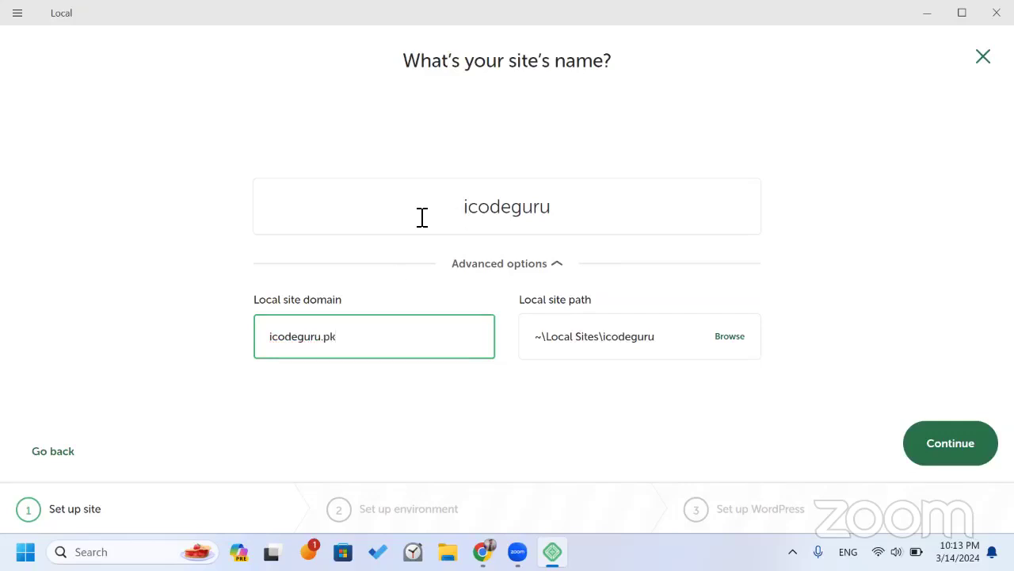
left_click(925, 446)
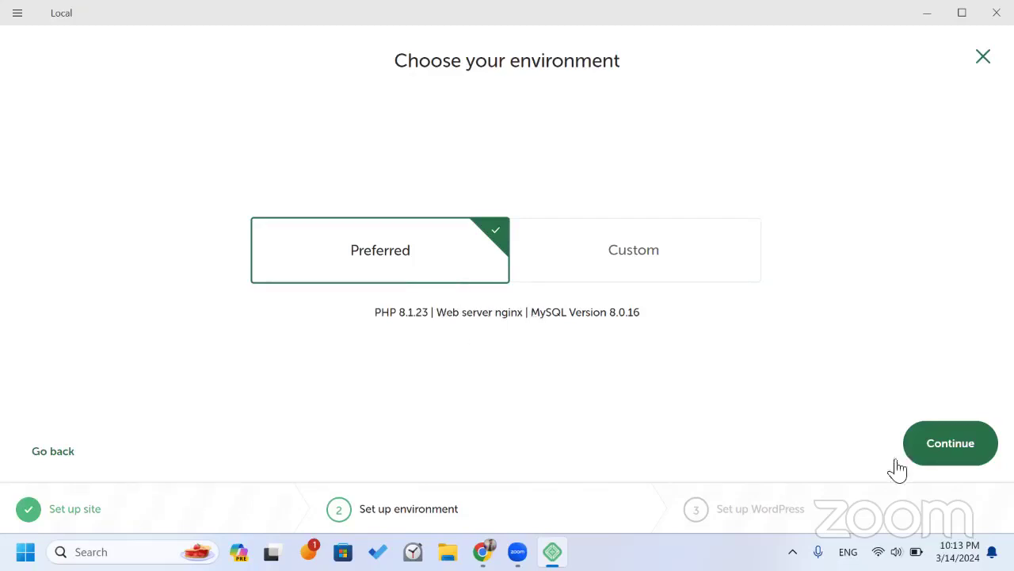
Keep the Preferred environment and enter the WordPress username and password, with the password shown.
left_click(936, 458)
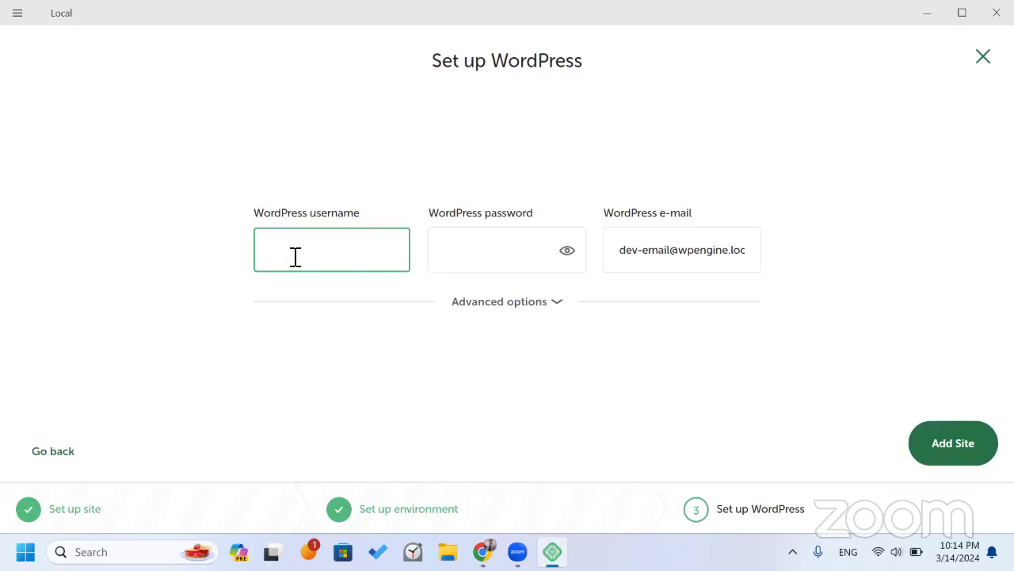
type("admin")
key("Tab")
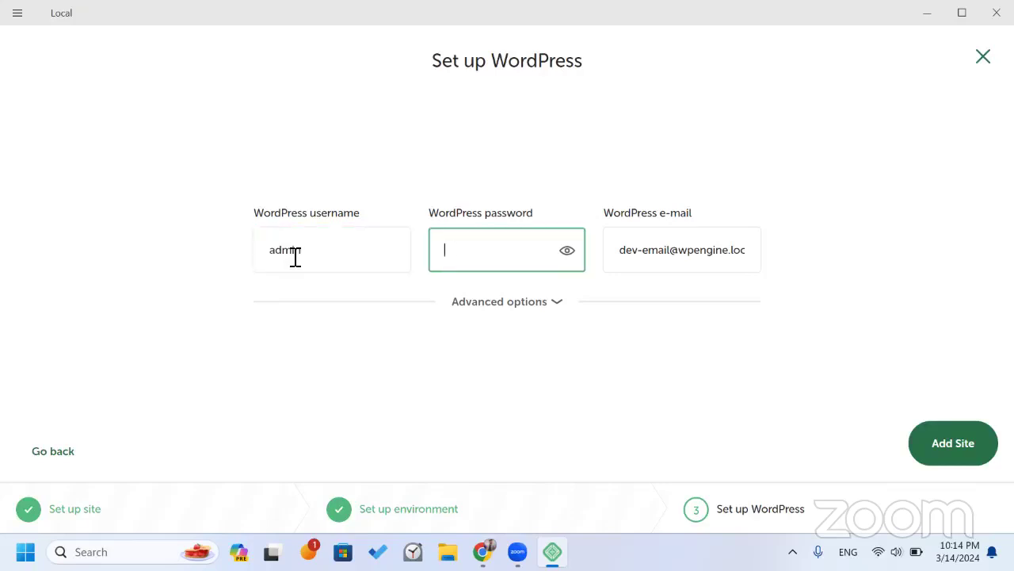
type("123")
left_click(567, 250)
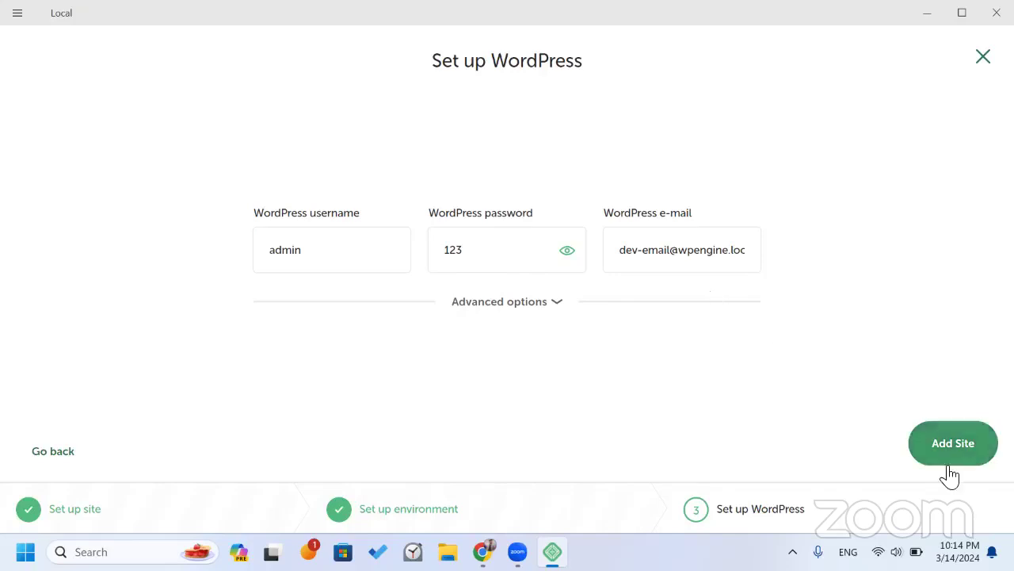
double_click(260, 252)
left_click(493, 263)
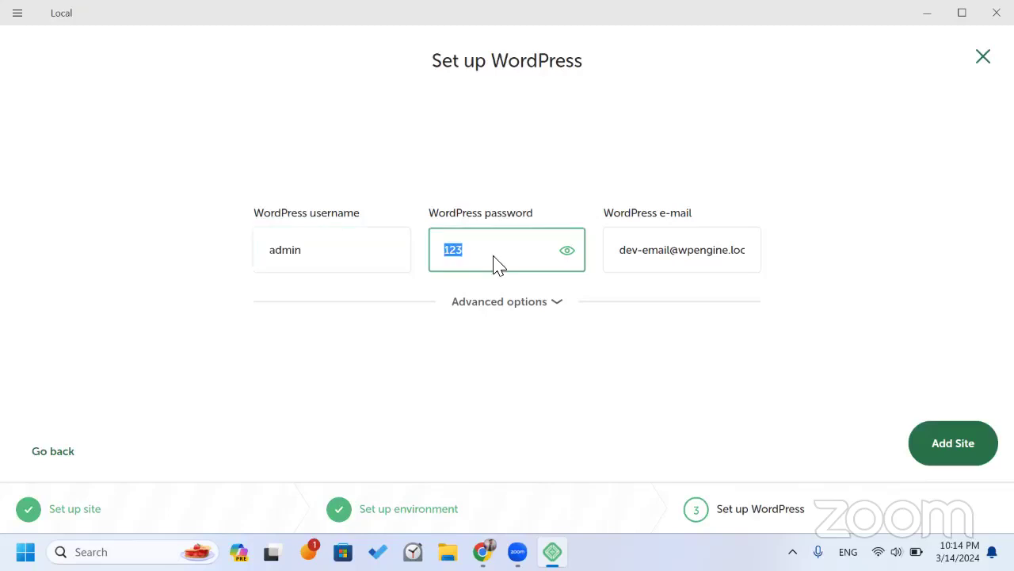
Add the icodeguru site and wait until it runs with WordPress 6.4.3 installed.
left_click(940, 446)
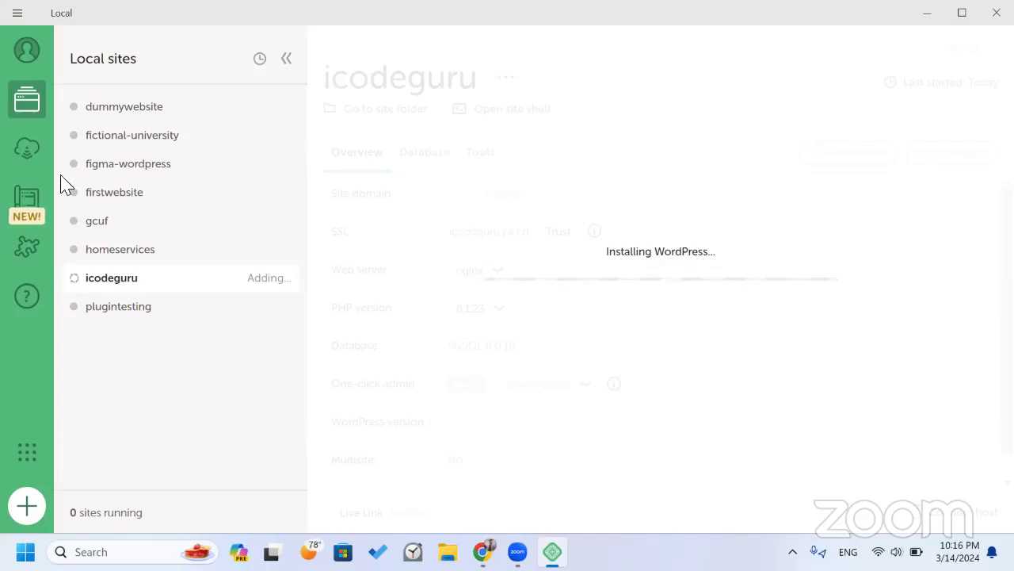
left_click(106, 164)
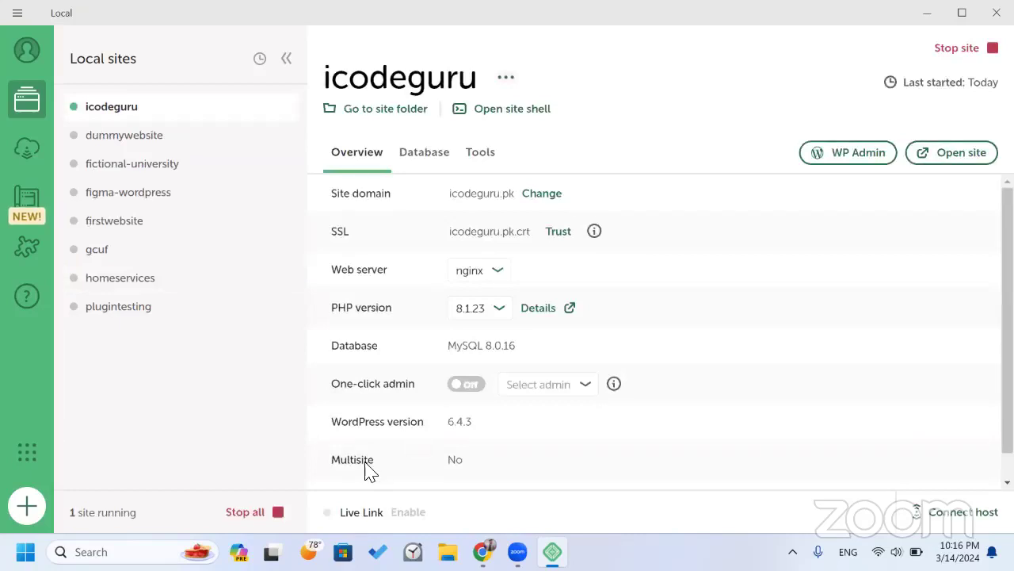
scroll(485, 285, "down", 1)
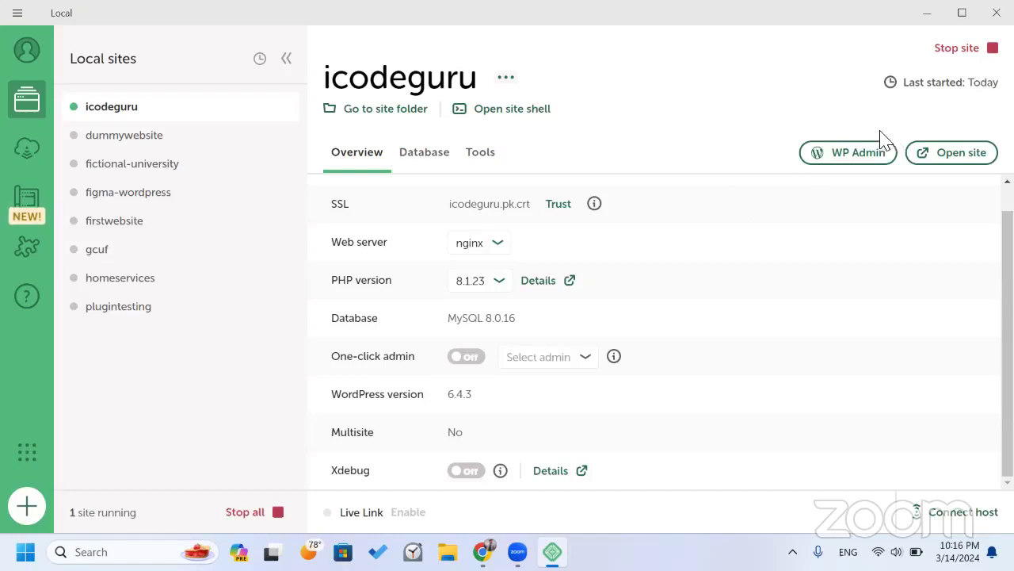
left_click(835, 154)
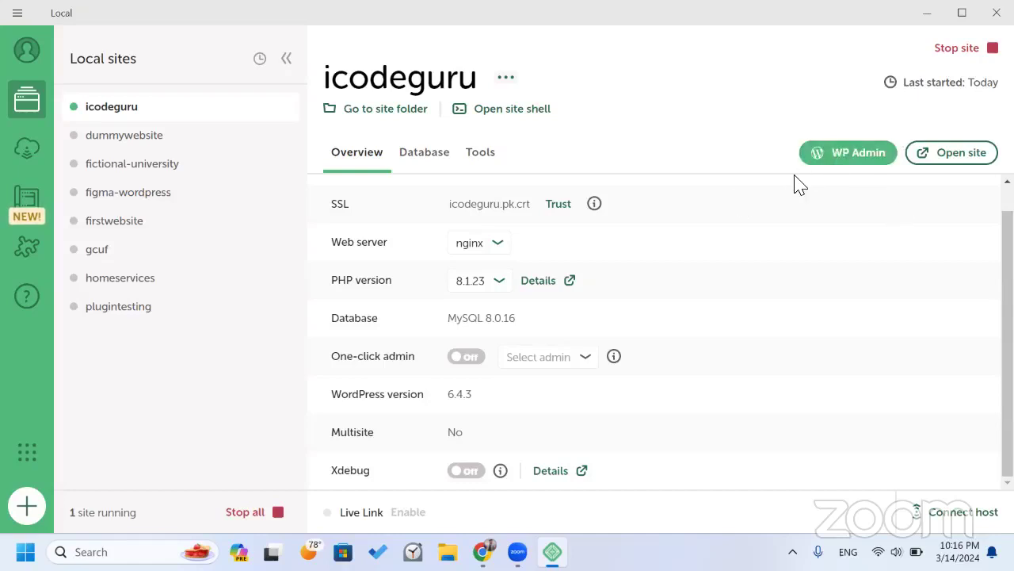
left_click(843, 169)
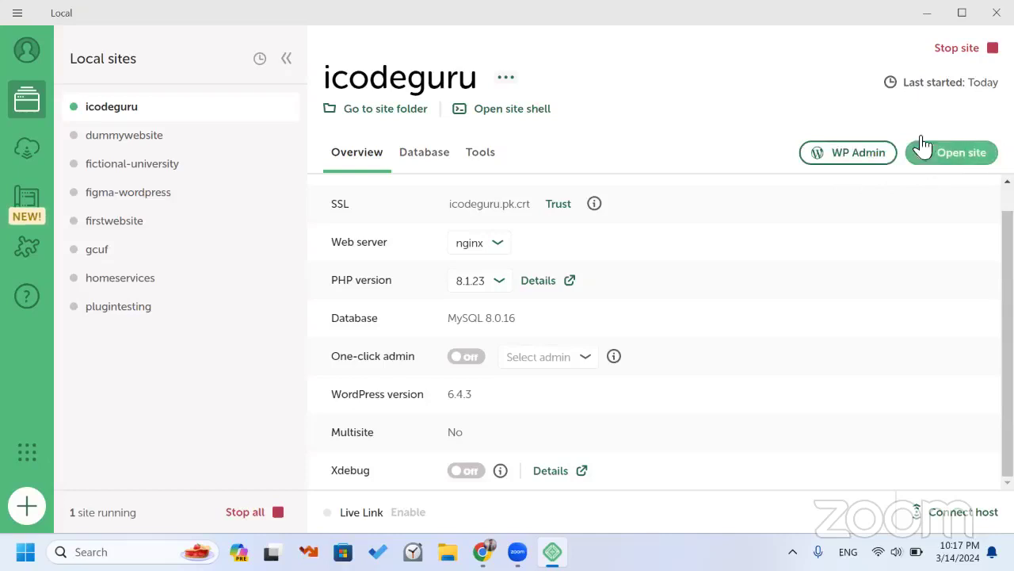
Open the icodeguru.pk homepage in Chrome, scroll through it, then return to Local.
left_click(926, 168)
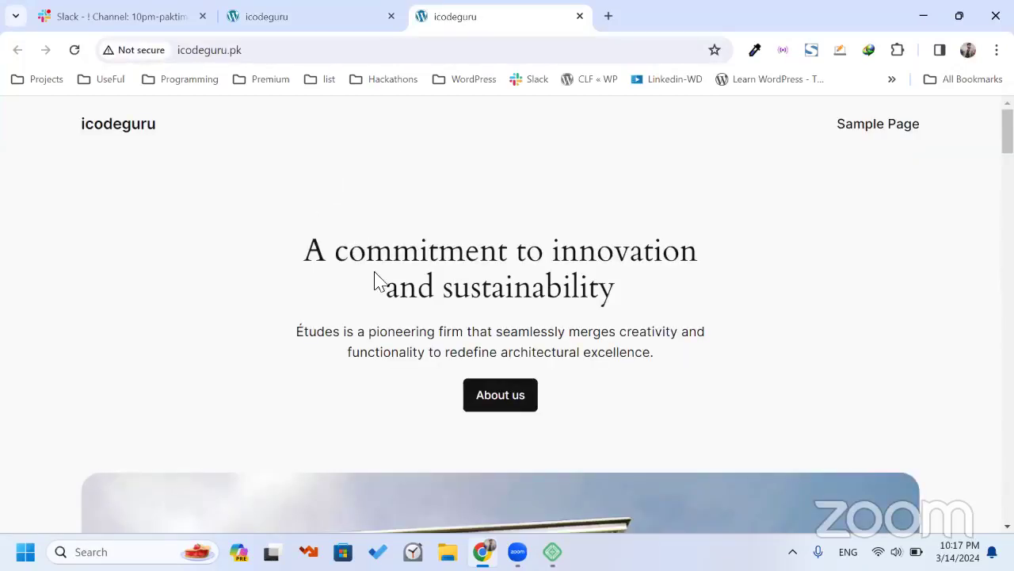
scroll(349, 207, "down", 2)
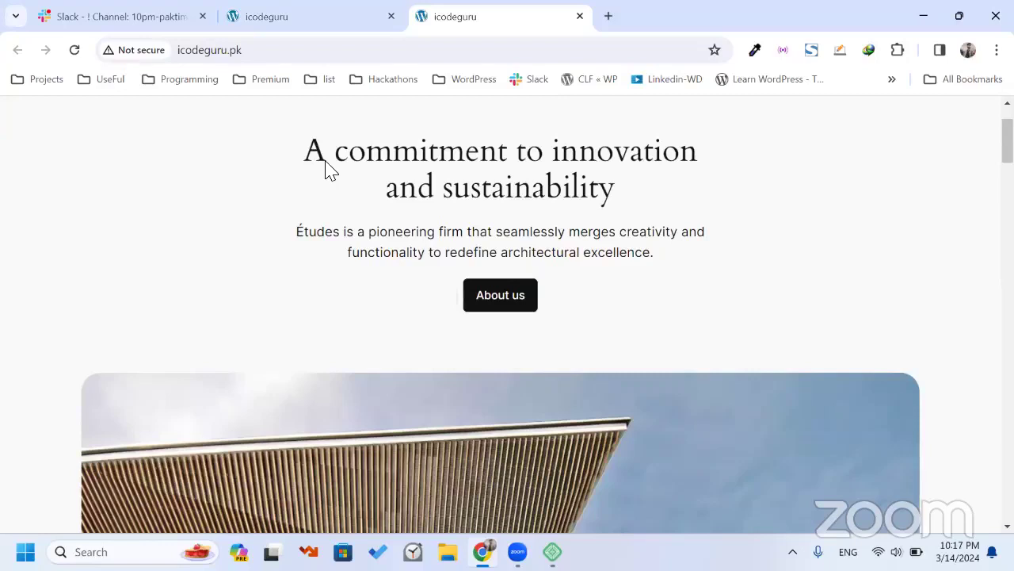
scroll(349, 229, "down", 2)
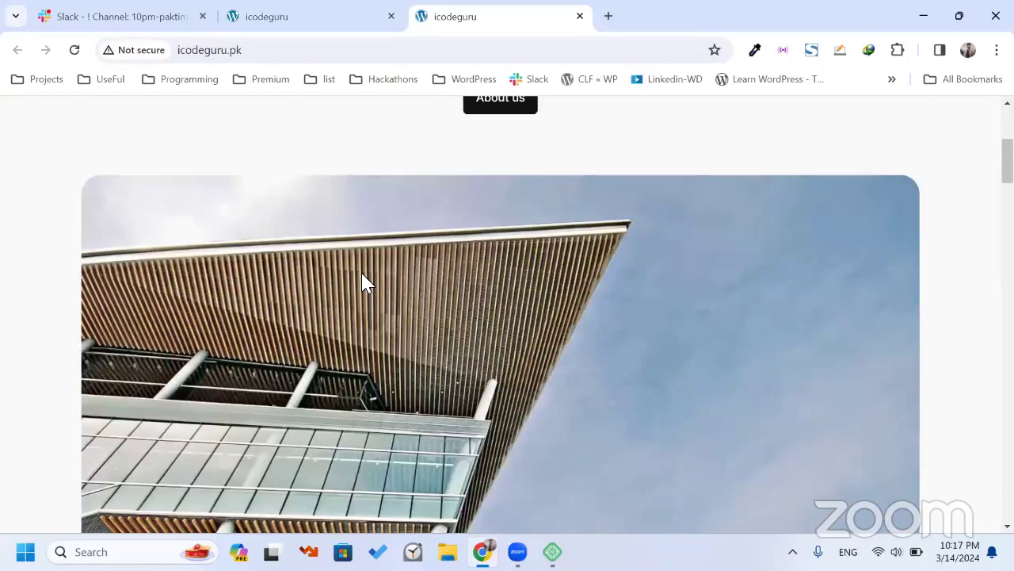
scroll(363, 283, "down", 5)
scroll(389, 325, "up", 10)
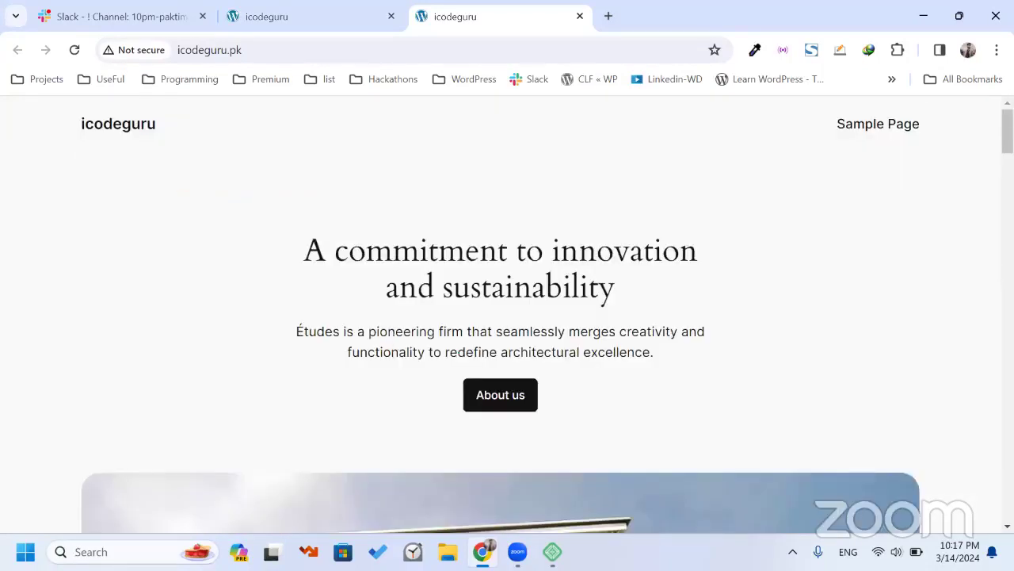
key("alt+Tab")
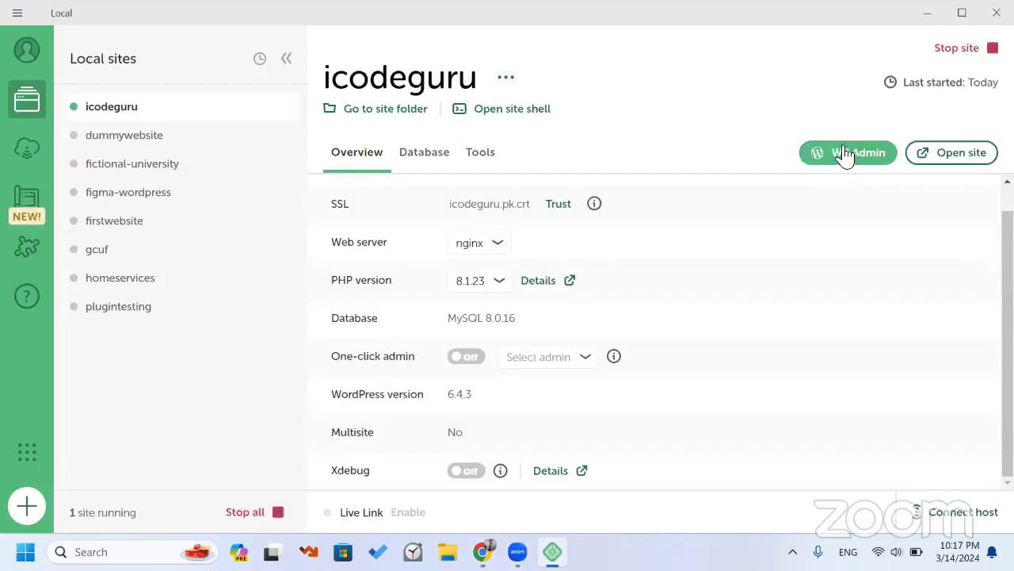
Log in to the icodeguru WordPress admin with the site's username and password, Remember Me checked.
left_click(838, 155)
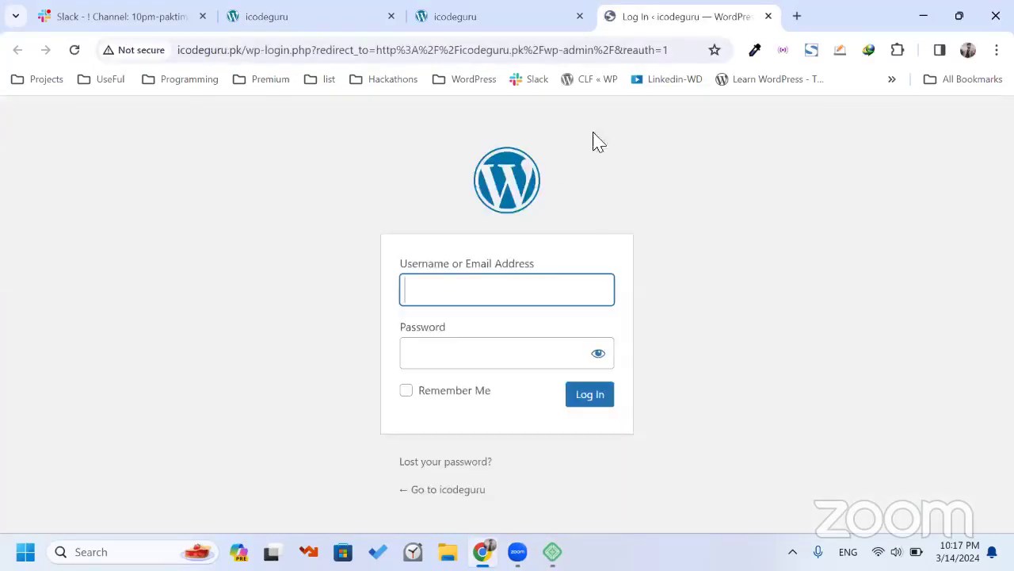
left_click(408, 283)
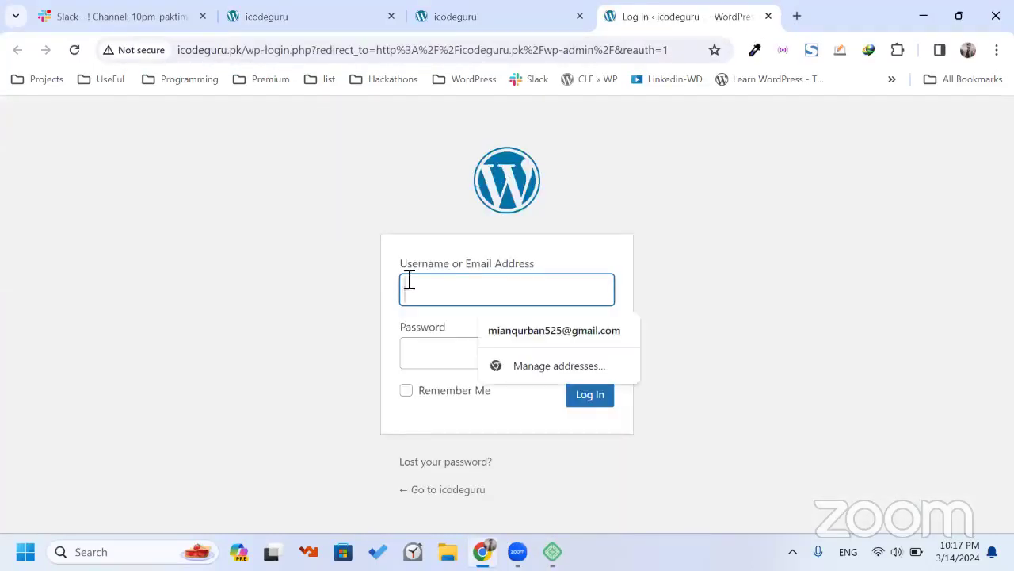
left_click(402, 278)
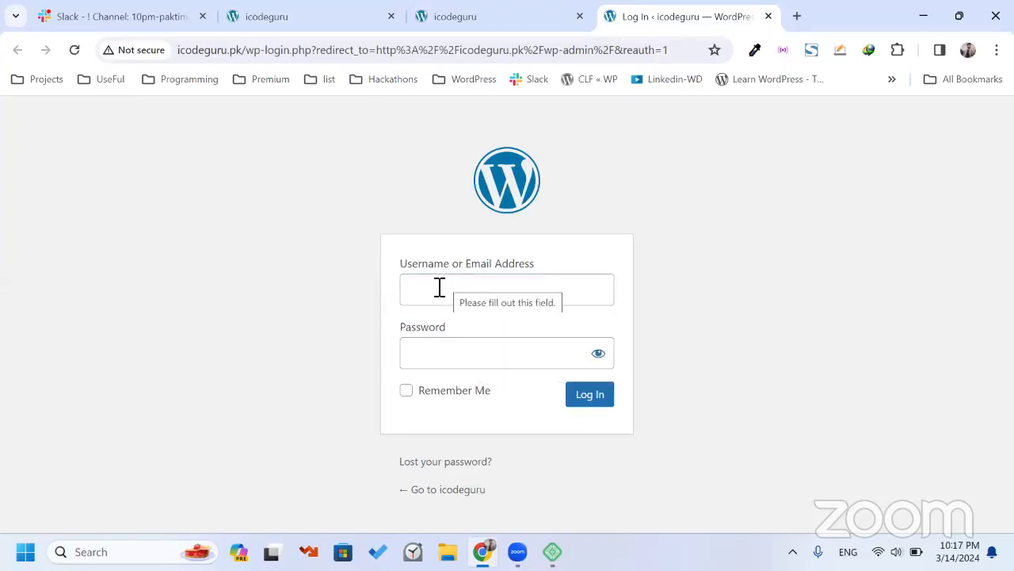
left_click(439, 286)
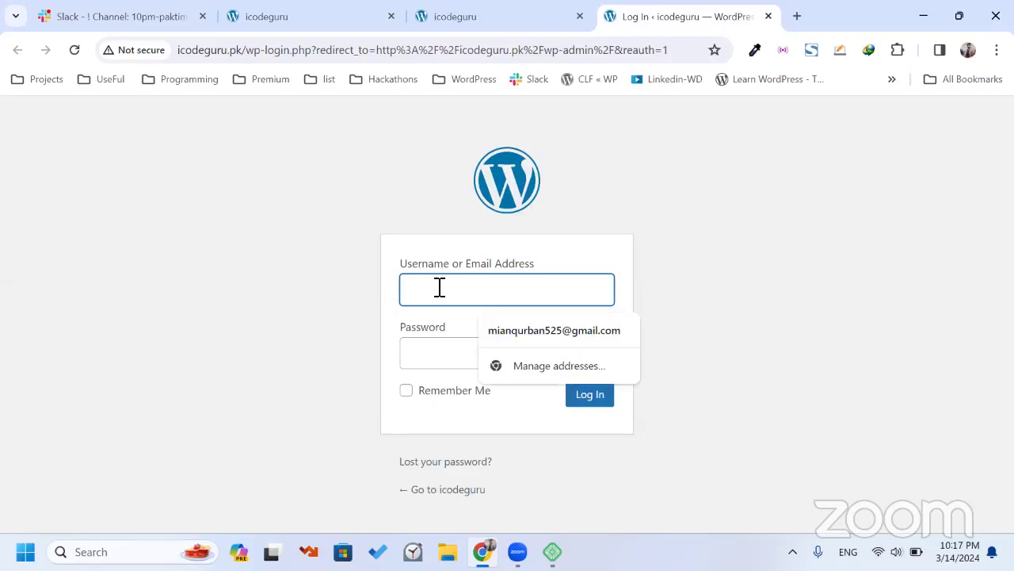
type("admin")
key("Tab")
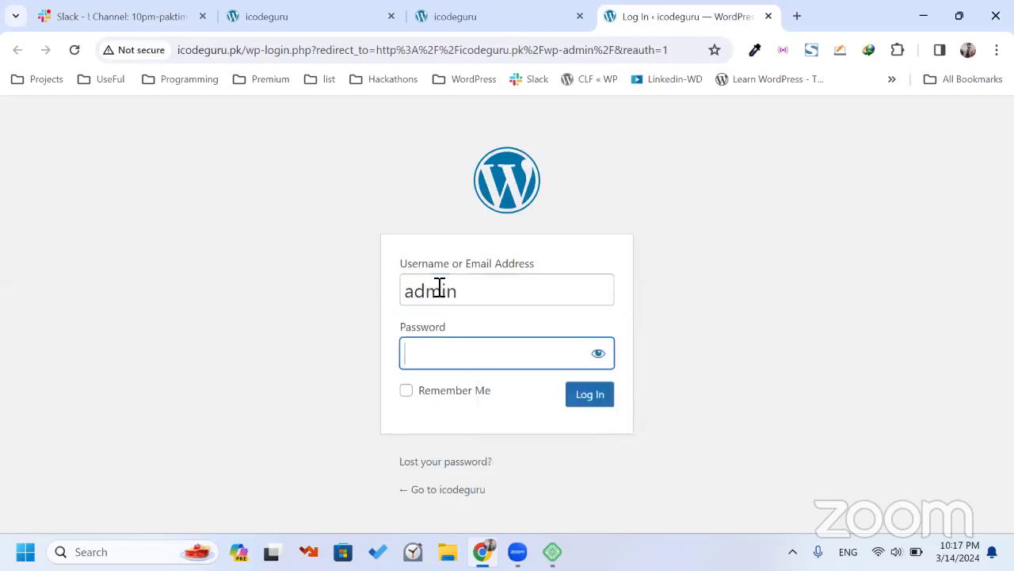
type("123")
left_click(426, 397)
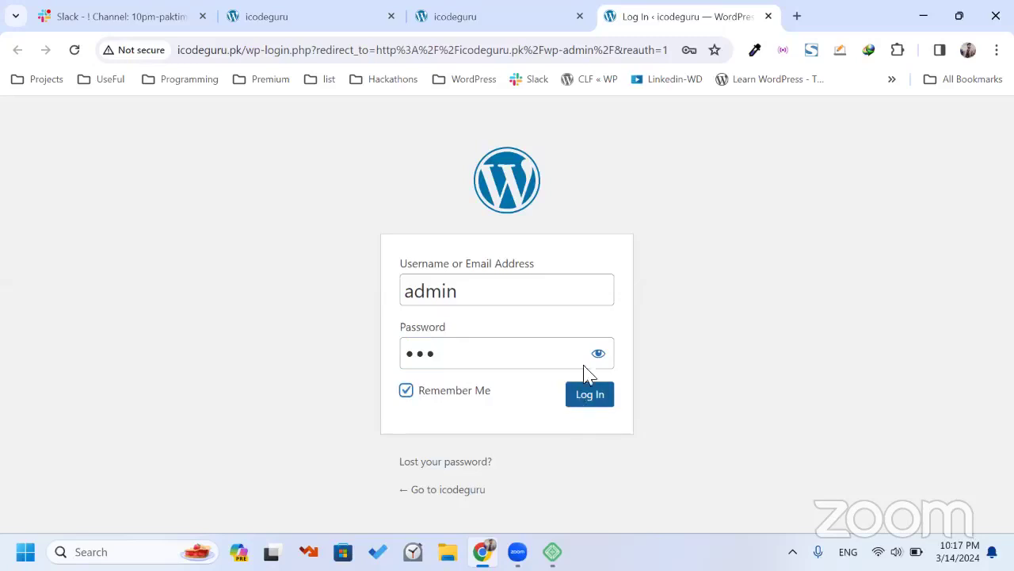
left_click(586, 400)
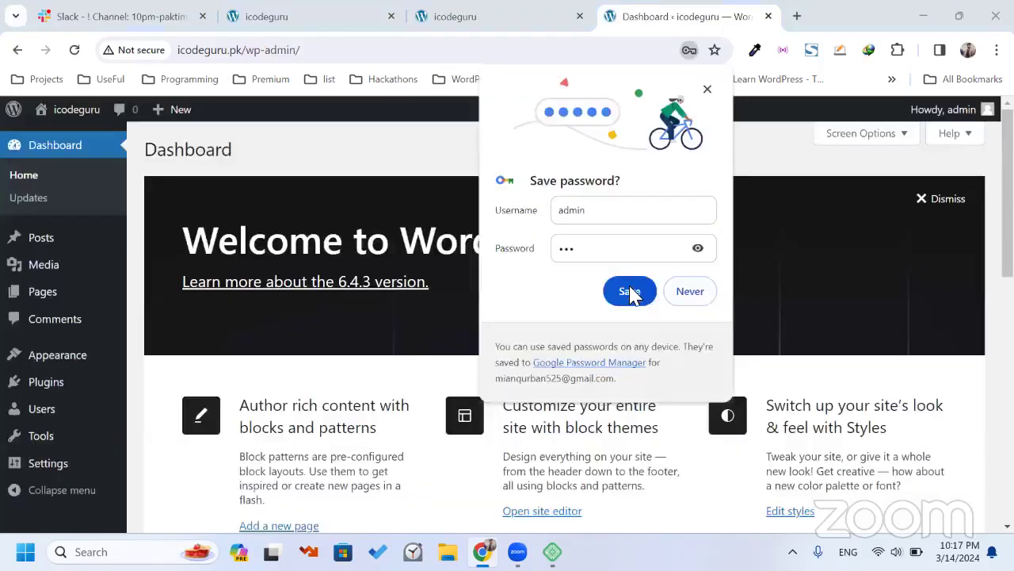
Save the site login in Chrome and look over the Dashboard.
left_click(884, 214)
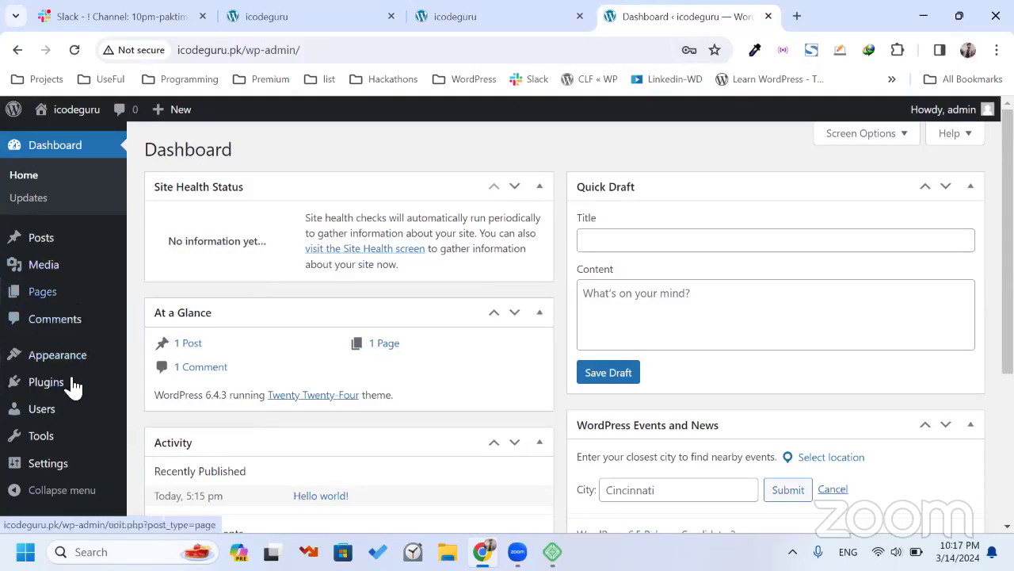
mouse_move(68, 381)
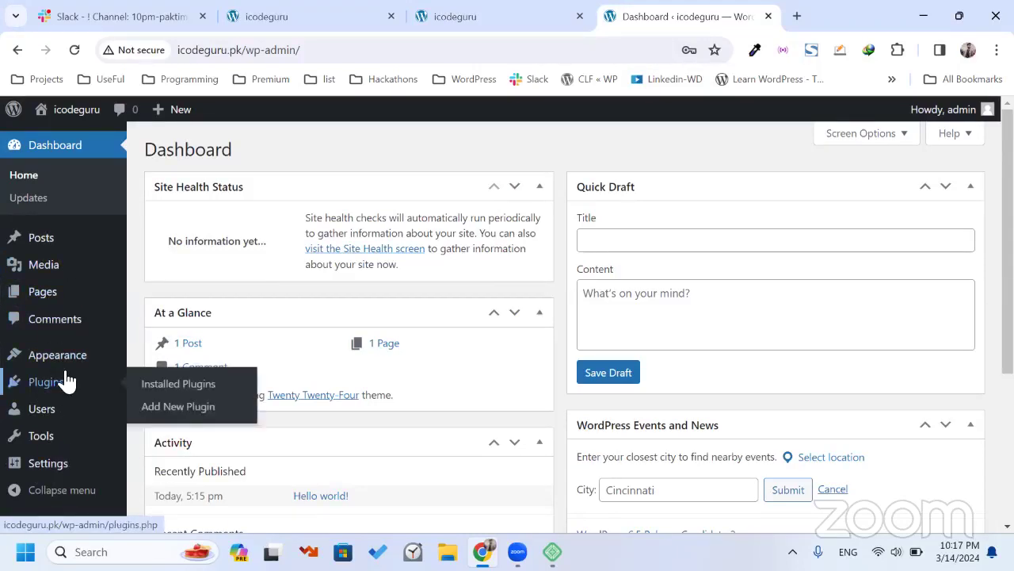
scroll(68, 381, "down", 2)
scroll(68, 381, "up", 2)
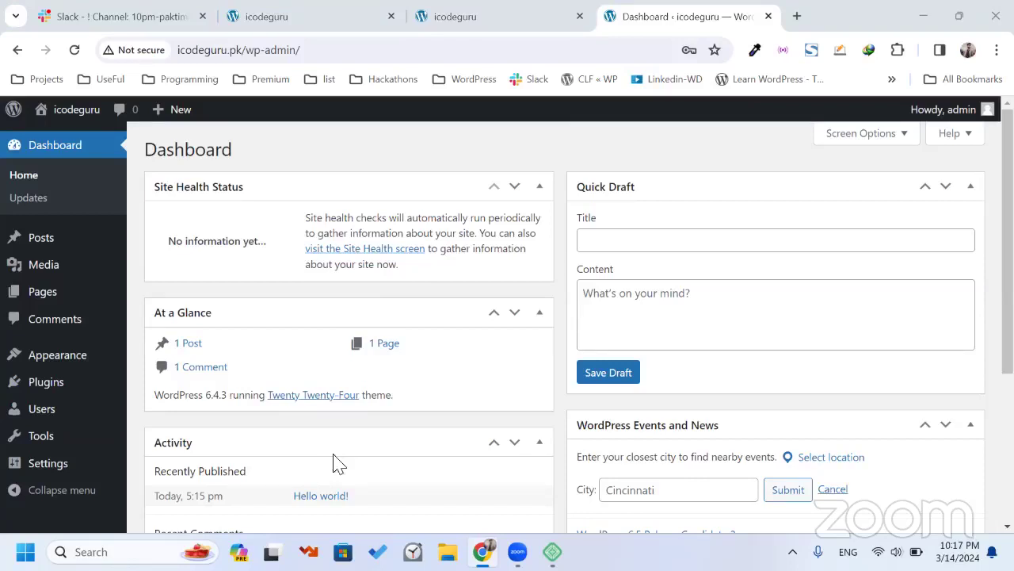
mouse_move(100, 389)
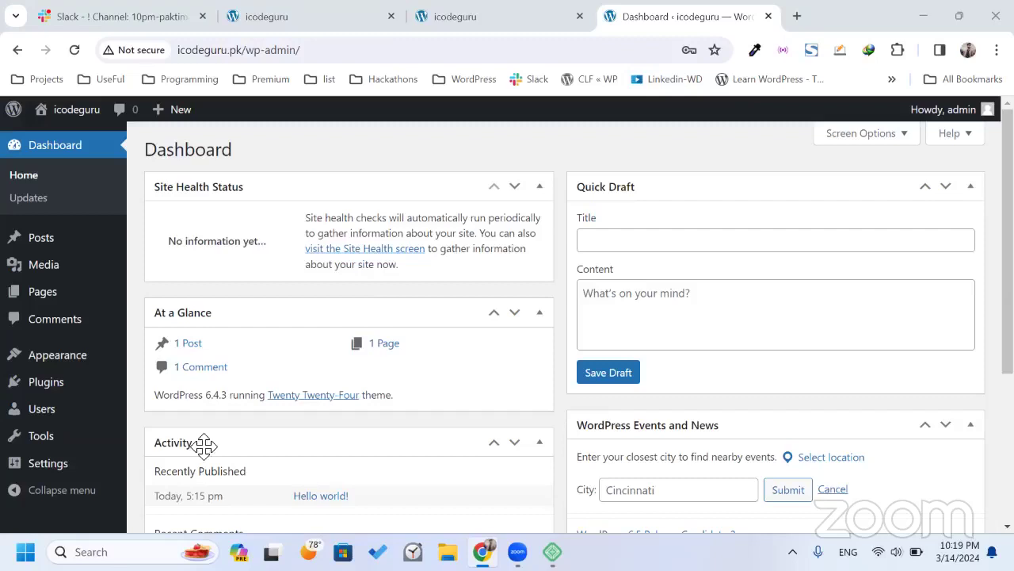
Return to Local and view the icodeguru overview listing nginx, PHP 8.1.23, MySQL 8.0.16, WordPress 6.4.3.
left_click(552, 552)
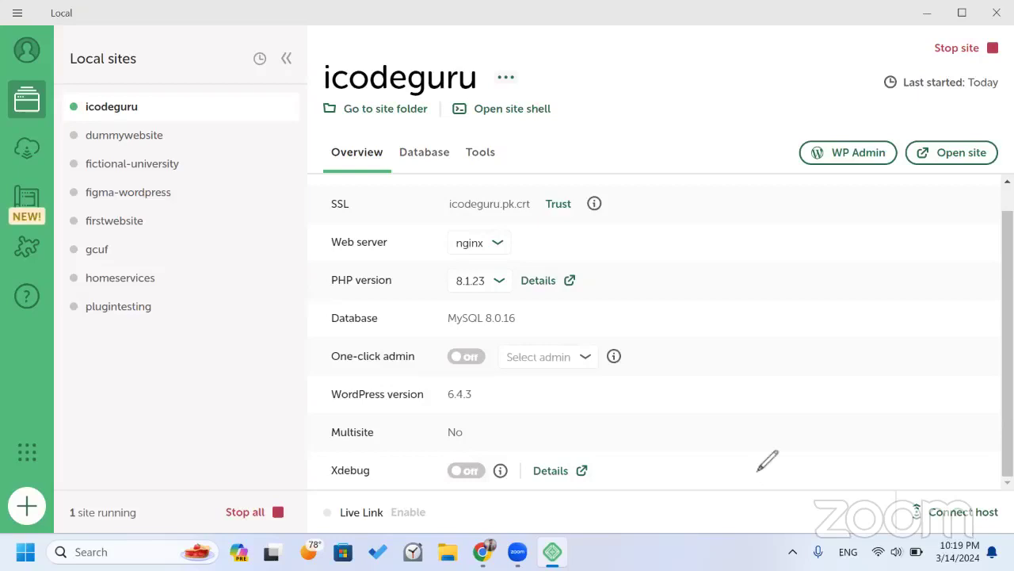
mouse_move(796, 136)
left_mouse_down()
mouse_move(905, 125)
mouse_move(903, 166)
left_mouse_up()
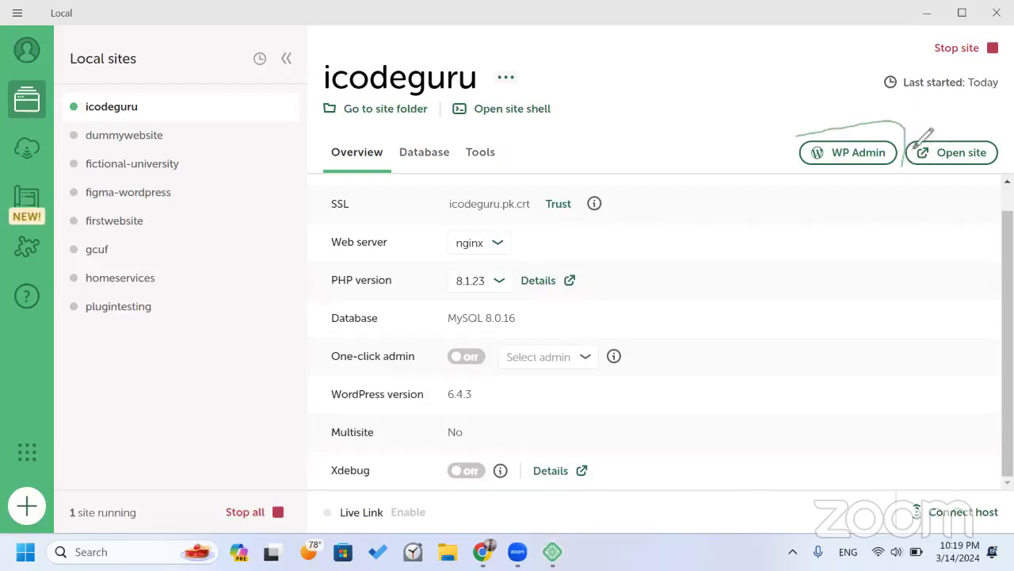
left_click_drag(911, 127, 1005, 138)
left_click_drag(805, 172, 970, 168)
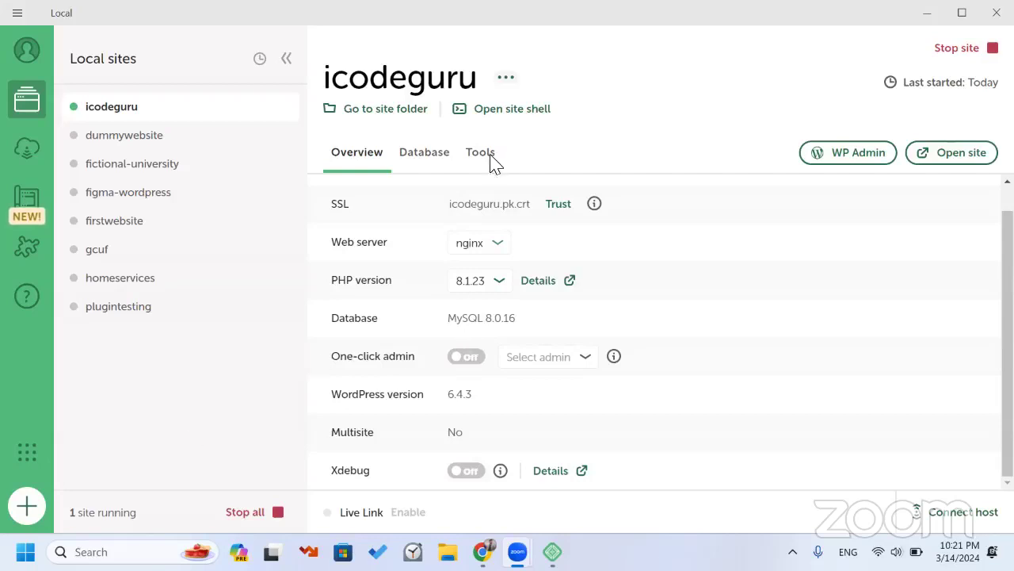
Back in Chrome, scroll through the Dashboard's Site Health, At a Glance and Activity widgets.
key("alt+Tab")
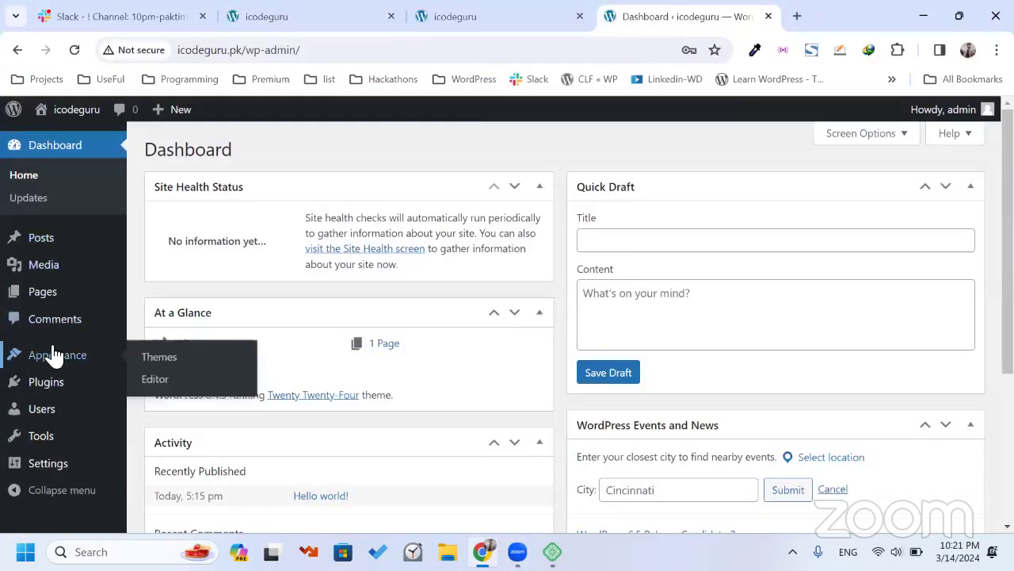
scroll(47, 242, "down", 2)
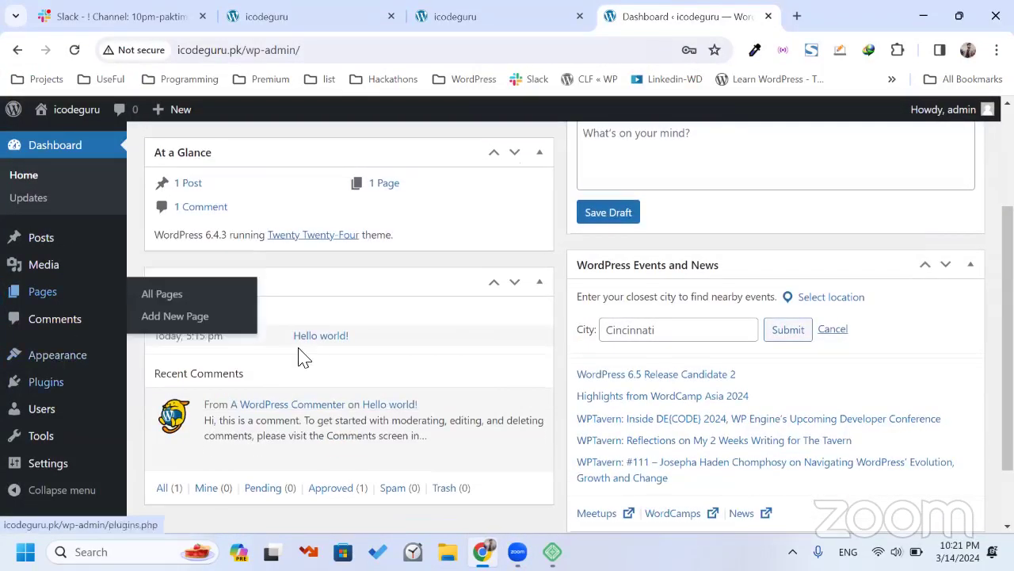
scroll(301, 356, "up", 2)
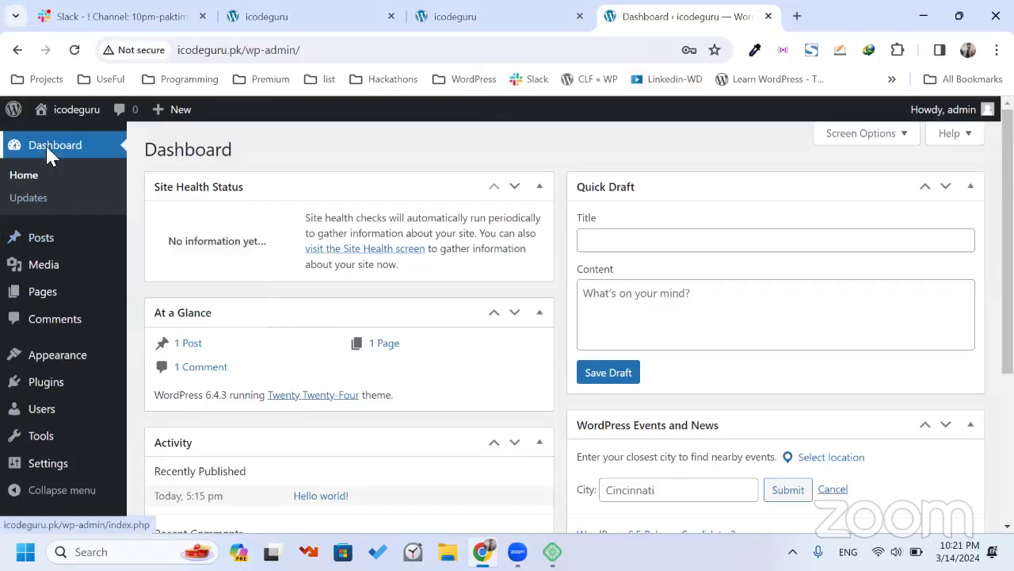
scroll(244, 279, "down", 1)
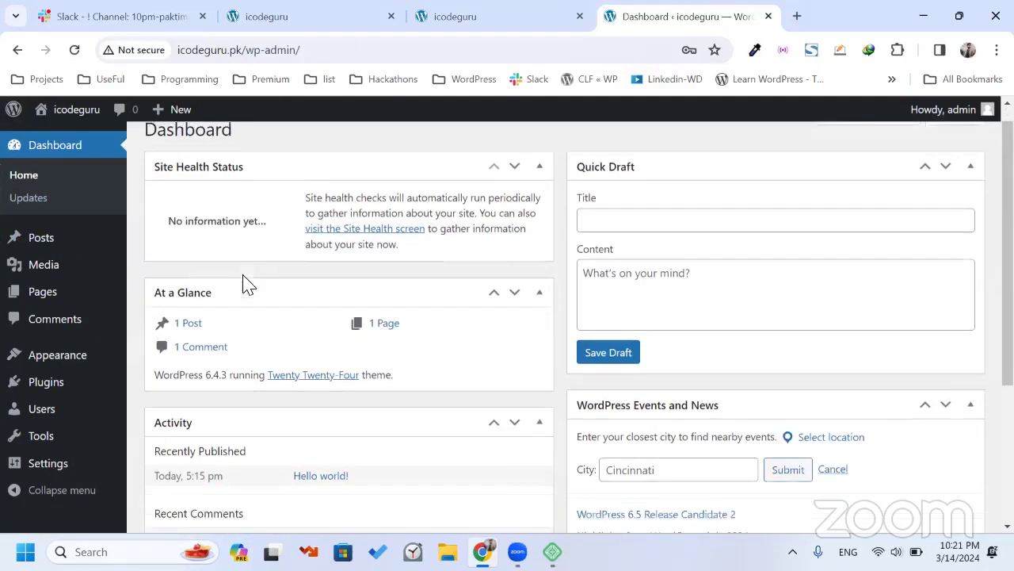
scroll(244, 279, "up", 1)
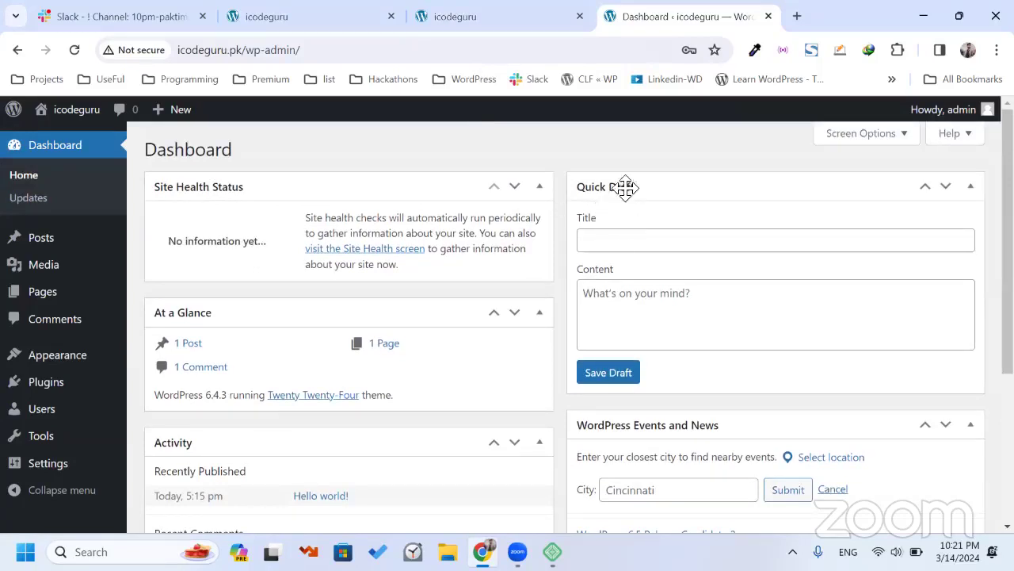
scroll(614, 230, "down", 1)
scroll(613, 231, "up", 1)
scroll(340, 344, "down", 1)
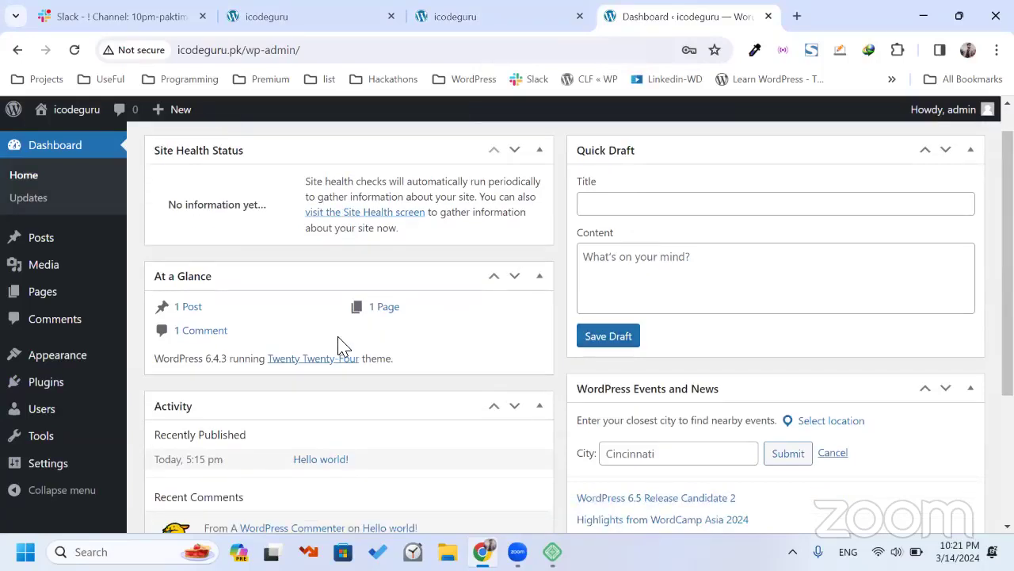
scroll(299, 309, "down", 1)
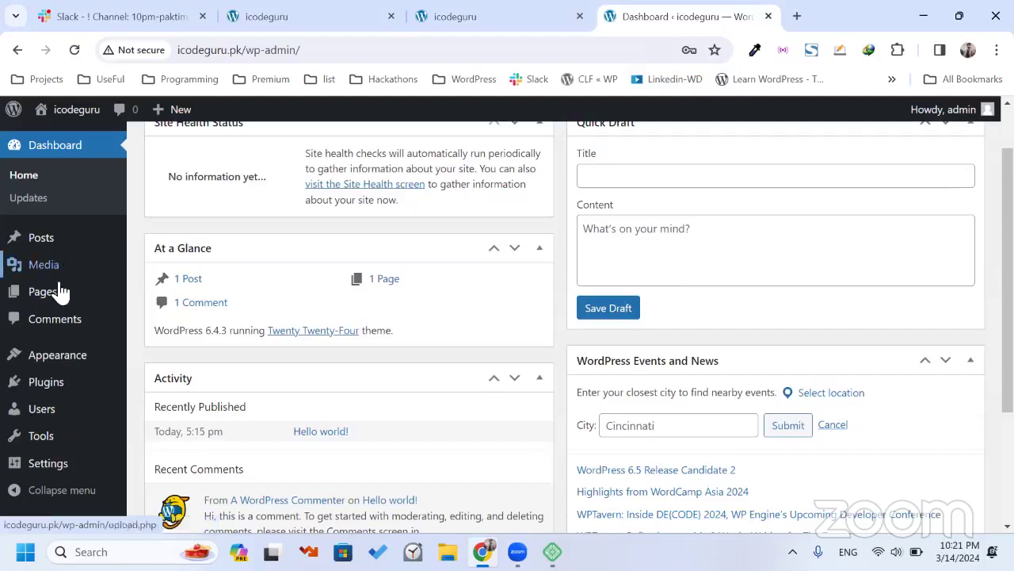
scroll(255, 328, "down", 2)
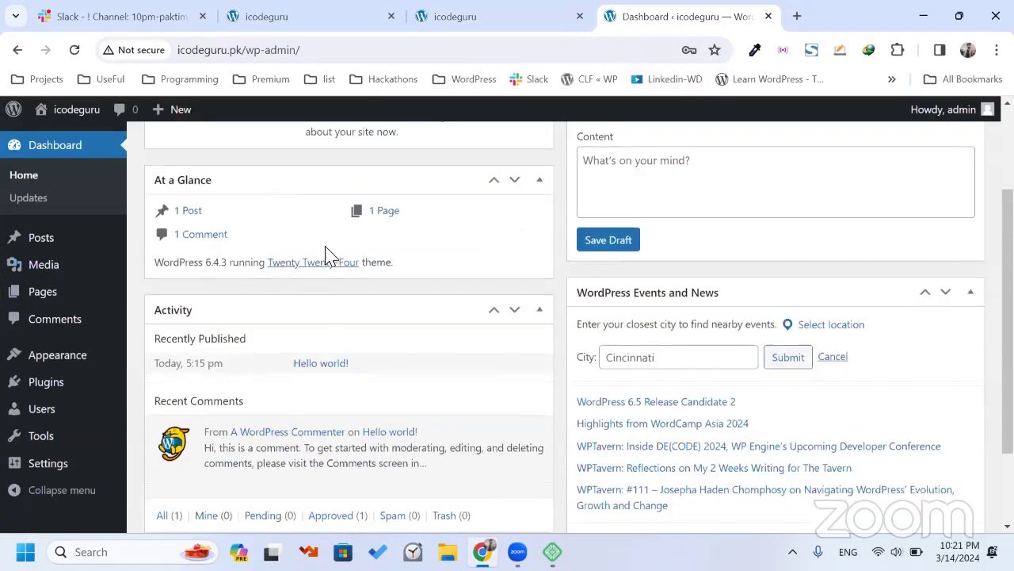
scroll(328, 256, "down", 3)
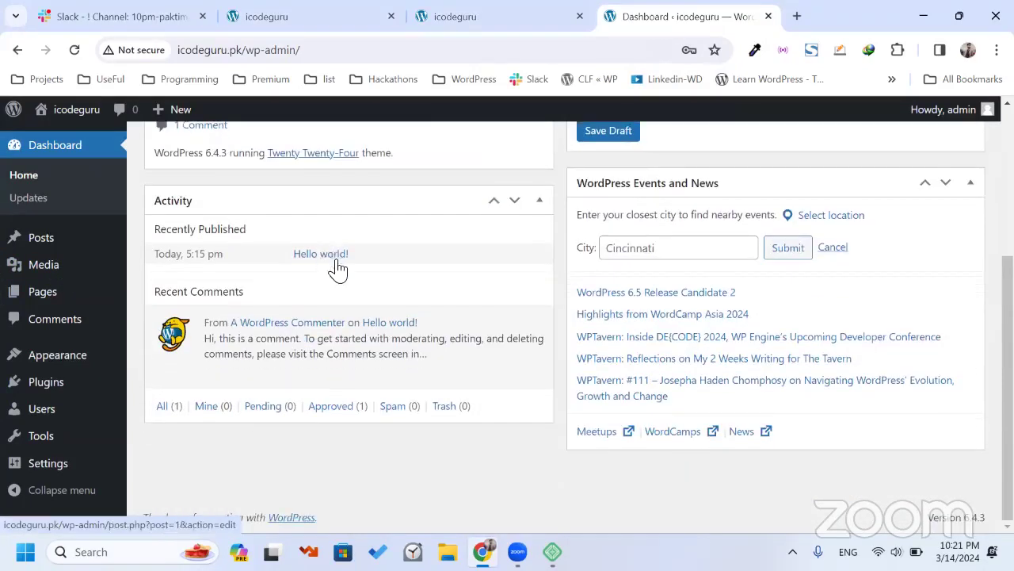
scroll(335, 267, "up", 4)
scroll(61, 155, "up", 3)
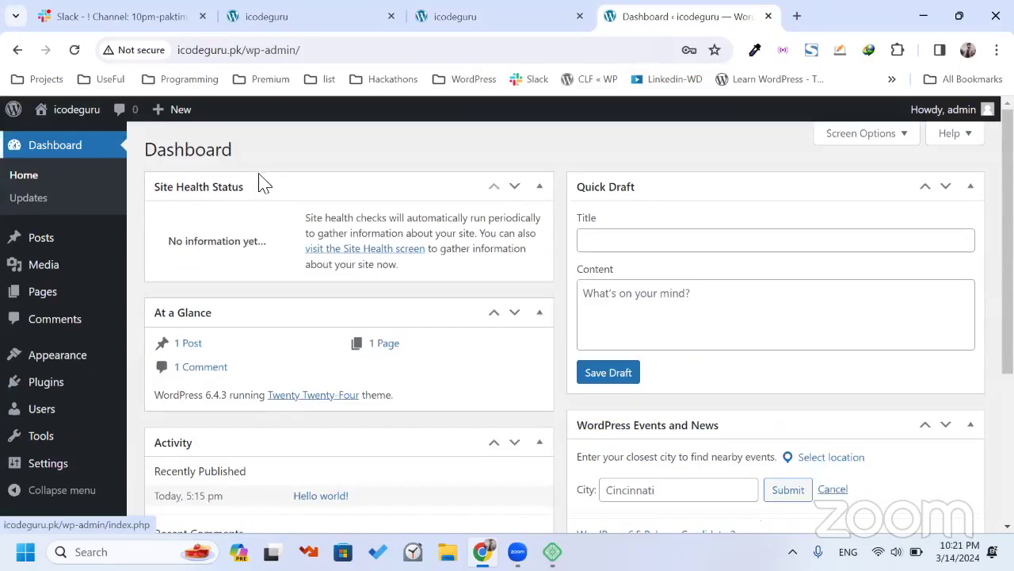
Uncheck Events and News, Quick Draft, Activity, At a Glance and Site Health Status in Screen Options.
left_click(829, 140)
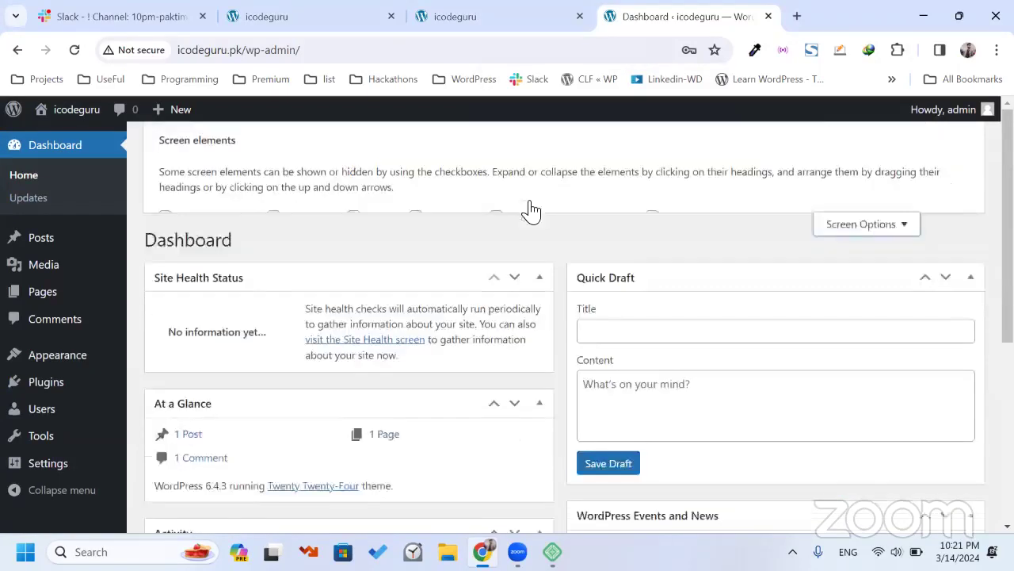
left_click(498, 220)
left_click(440, 225)
left_click(355, 221)
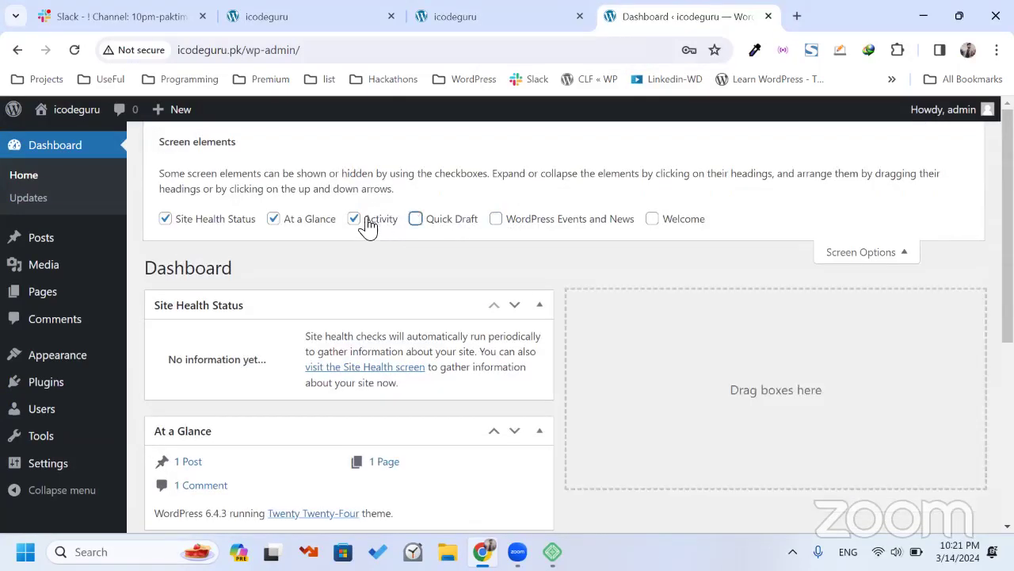
left_click(303, 230)
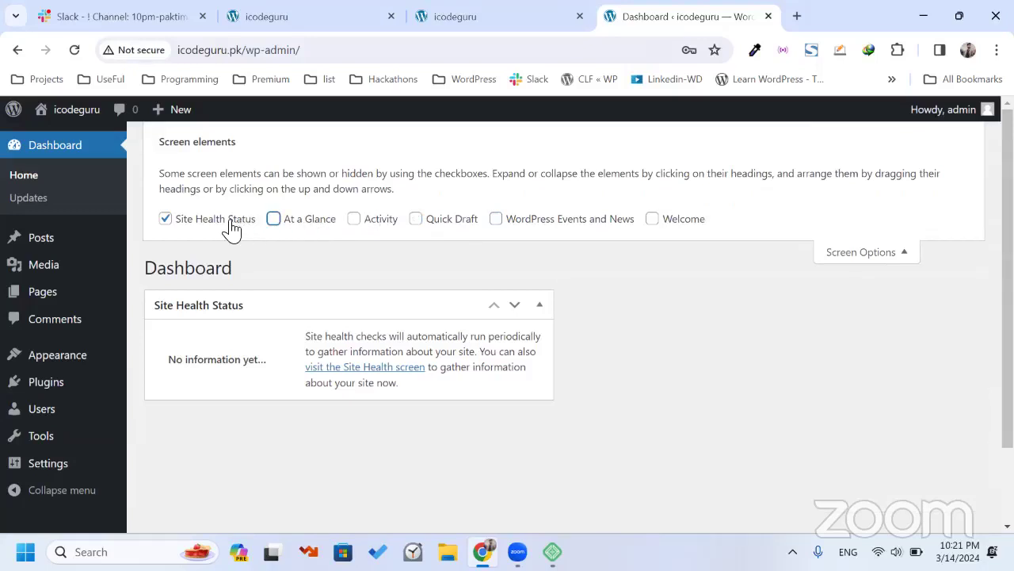
left_click(232, 229)
Close Screen Options and go to the Updates page showing WordPress 6.4.3 is current.
left_click(834, 251)
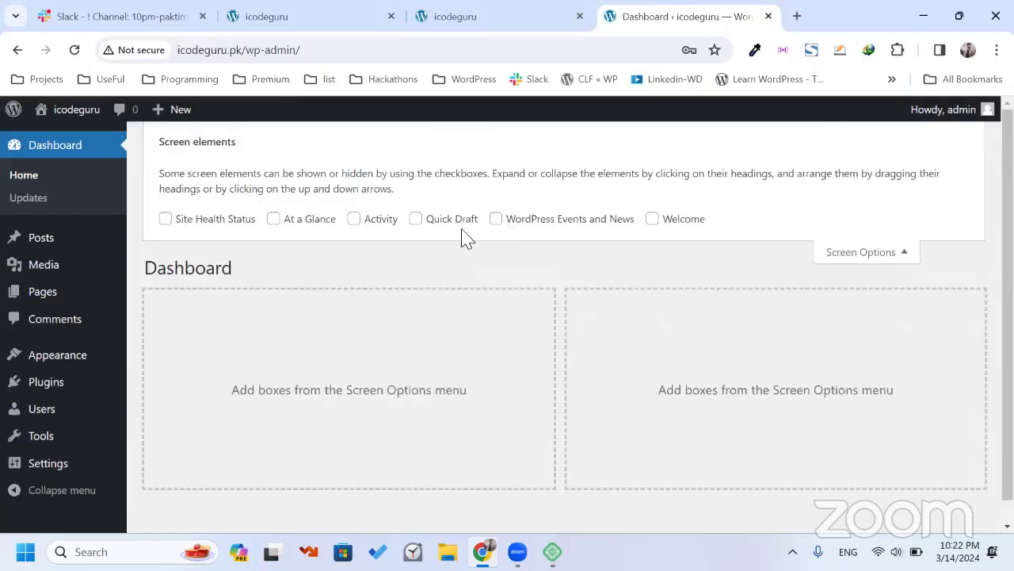
left_click(849, 253)
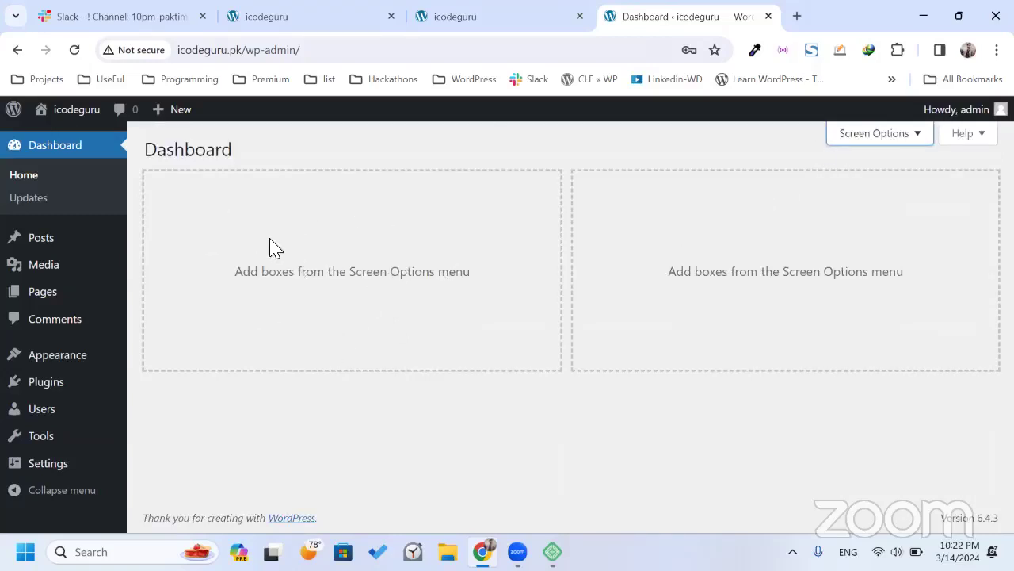
left_click(32, 198)
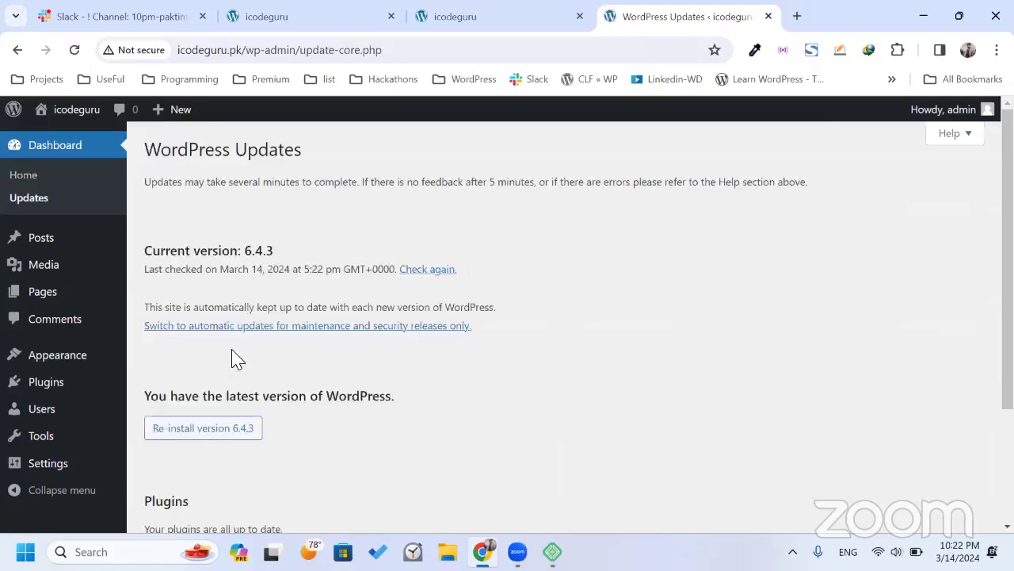
Open the WordPress admin Posts list.
scroll(238, 359, "down", 2)
scroll(278, 214, "up", 2)
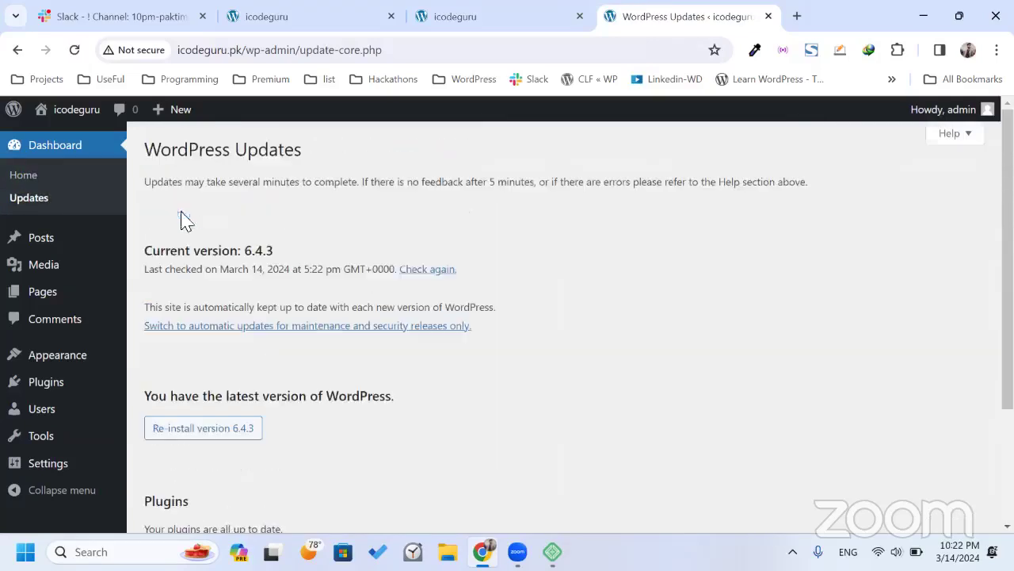
left_click(73, 246)
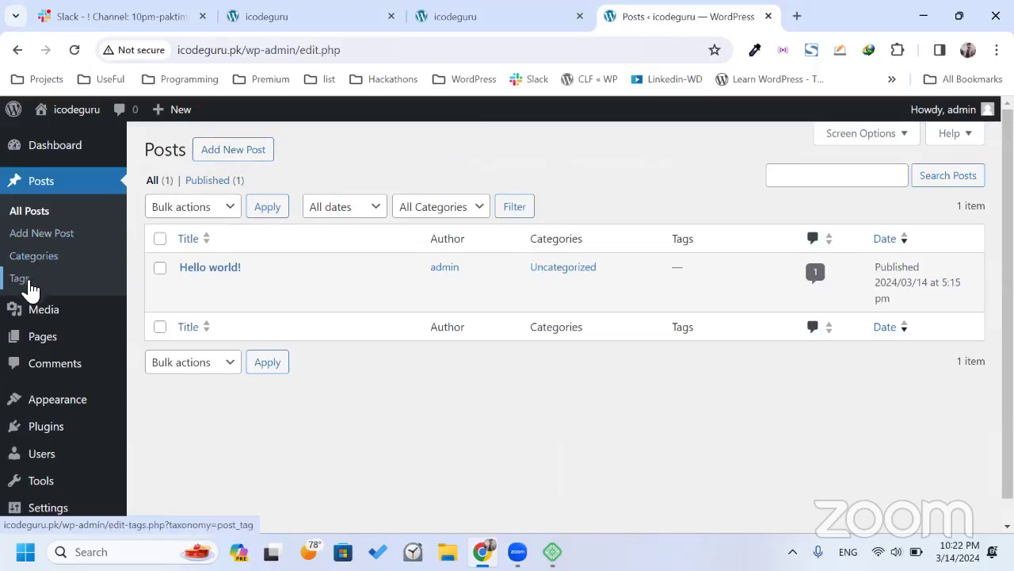
Bring up the Media upload area, cancel the file picker, and go to the Pages list.
mouse_move(49, 317)
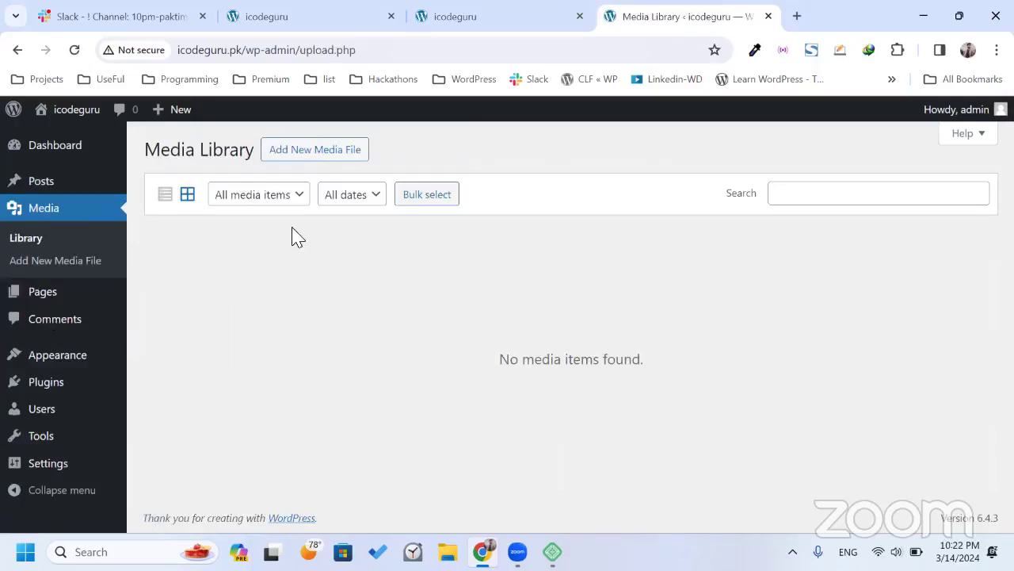
left_click(314, 156)
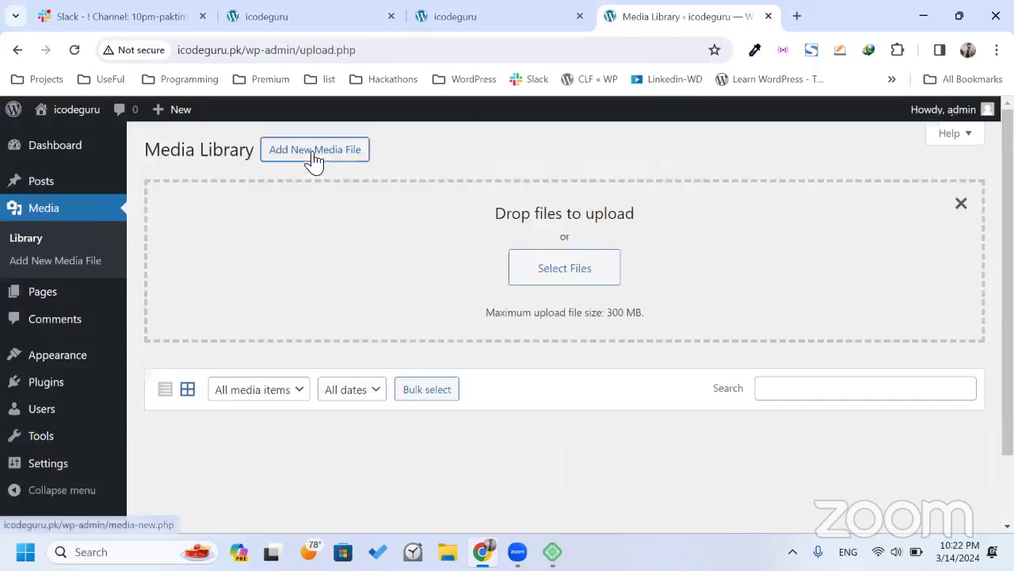
left_click(568, 279)
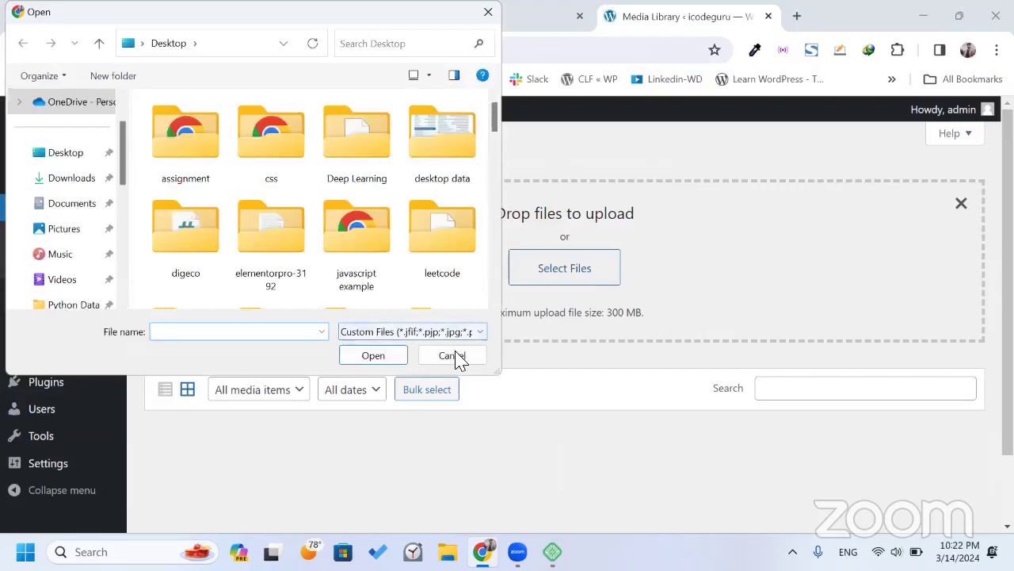
left_click(452, 355)
left_click_drag(135, 168, 424, 260)
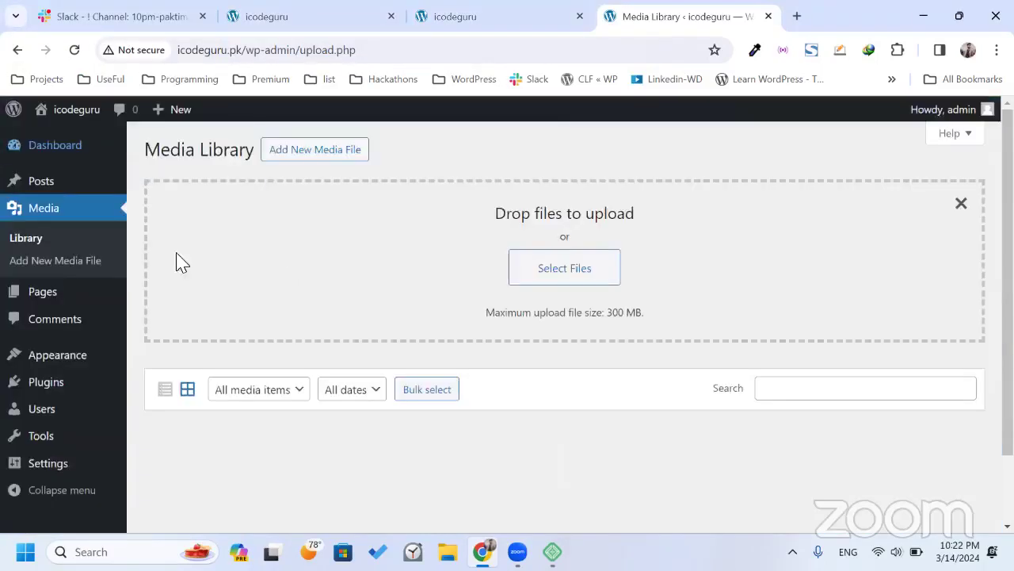
left_click(40, 298)
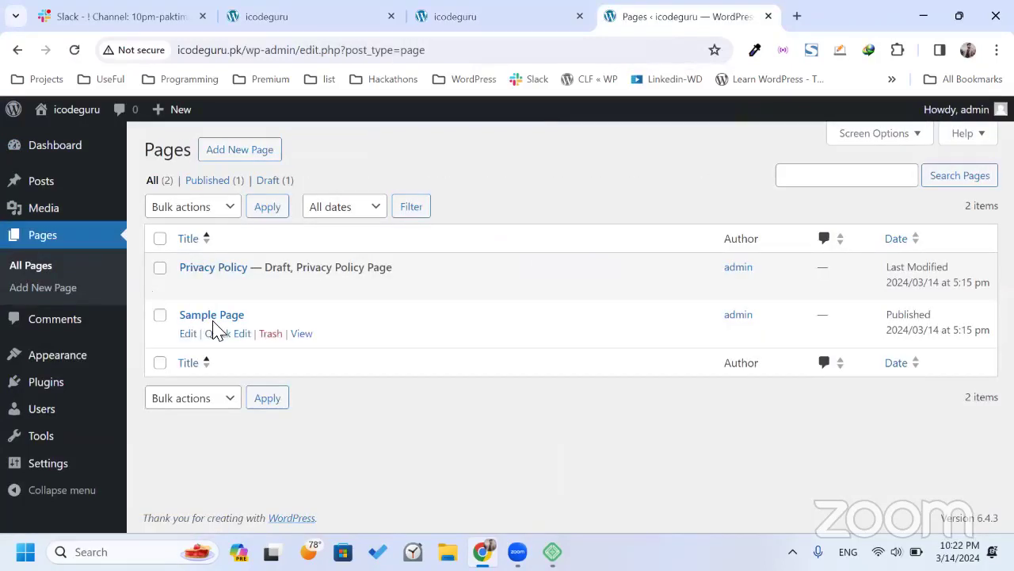
View Sample Page on the front-end tab, then open the admin Comments screen with the 'Hello world!' comment.
left_click(543, 11)
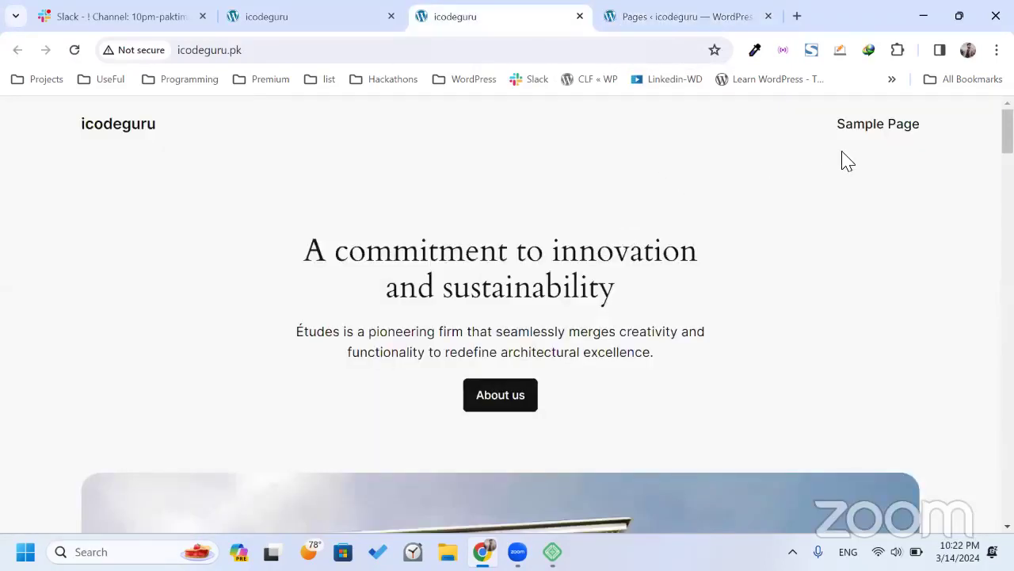
left_click(879, 127)
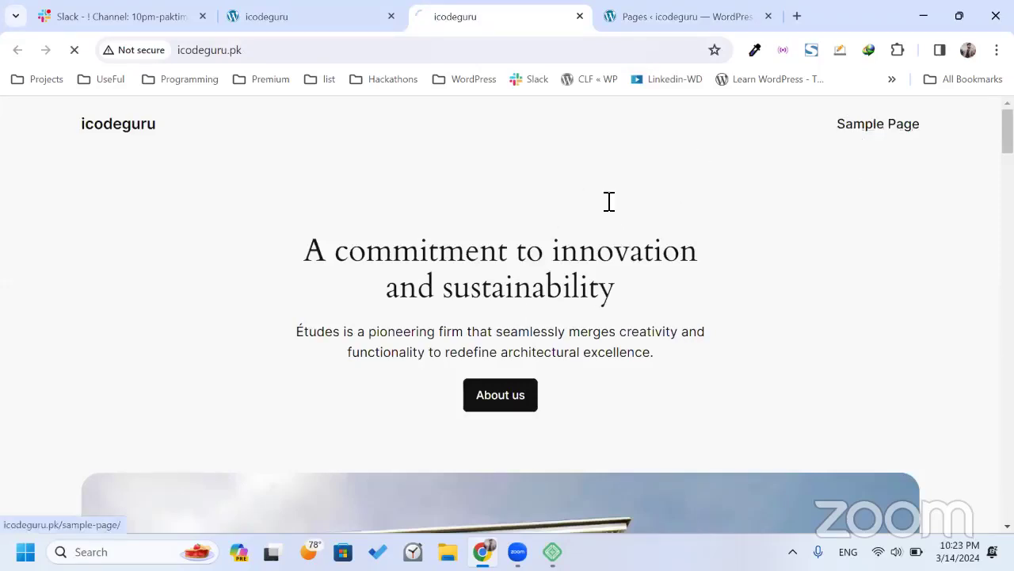
scroll(518, 331, "down", 6)
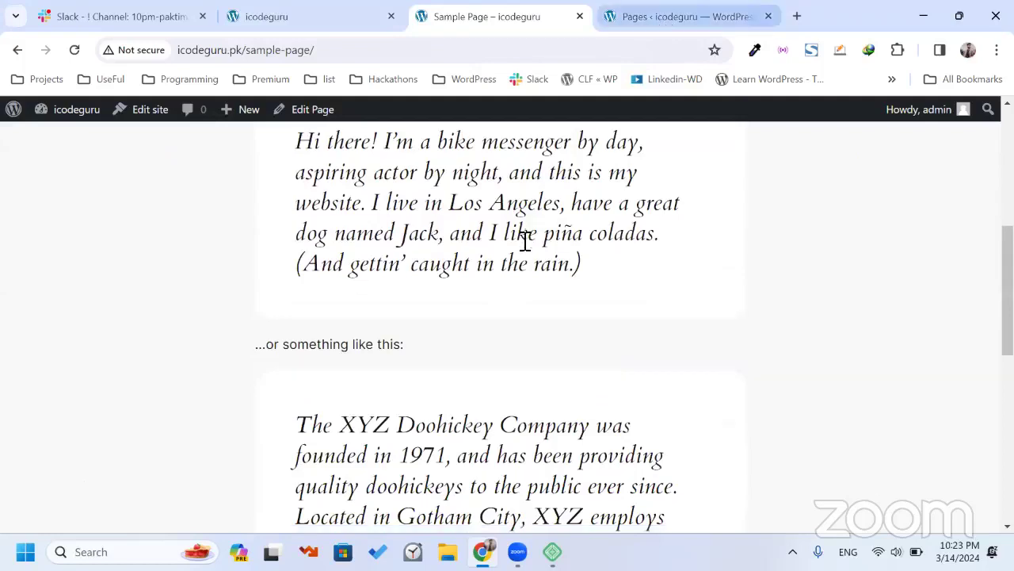
scroll(525, 237, "down", 4)
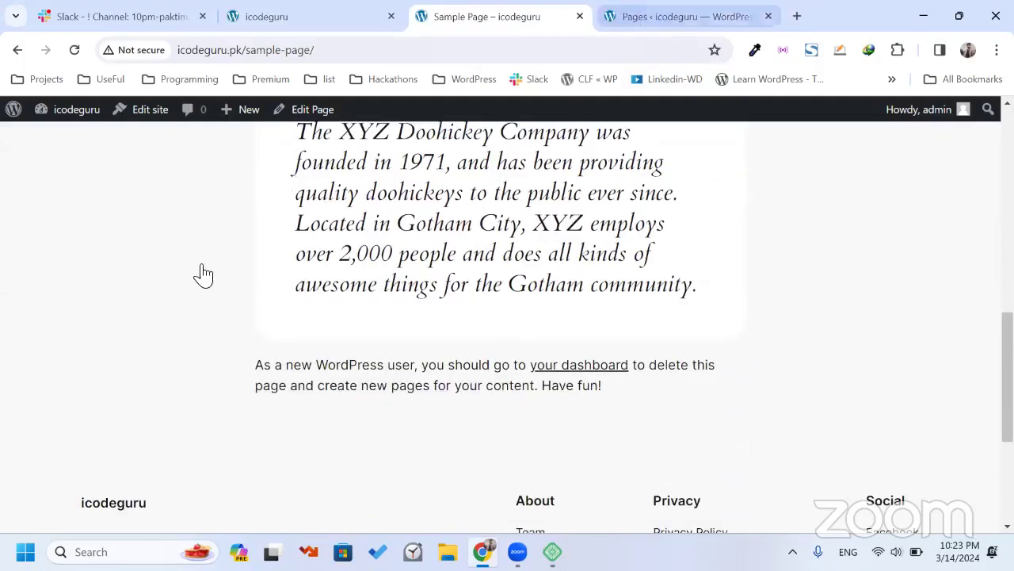
key("ctrl+Tab")
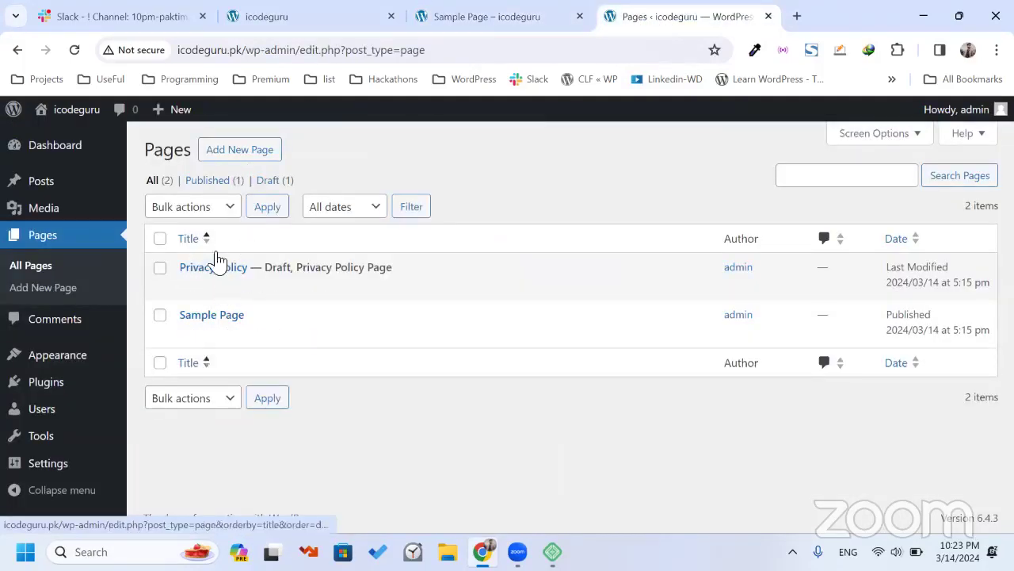
left_click(58, 320)
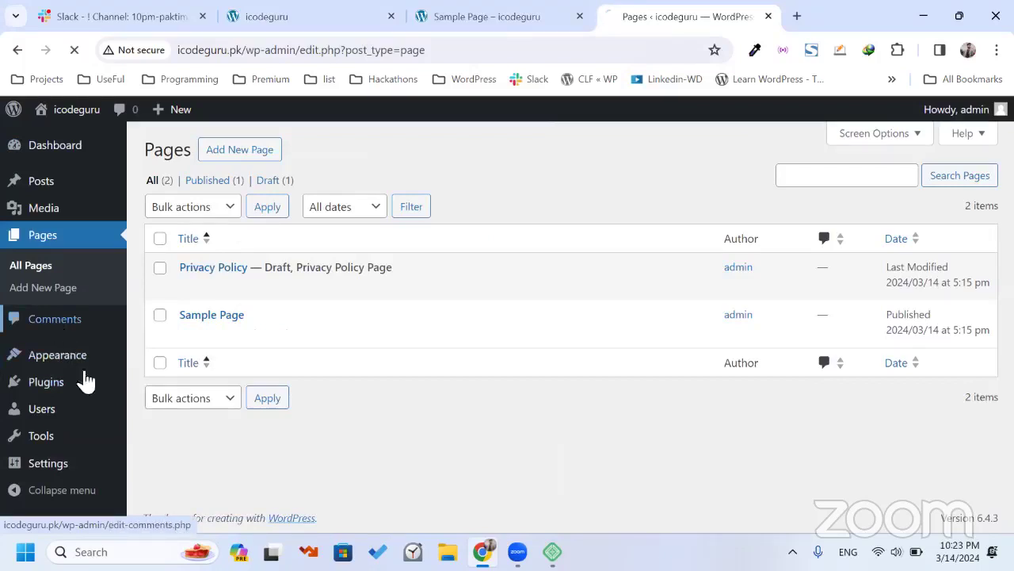
mouse_move(95, 301)
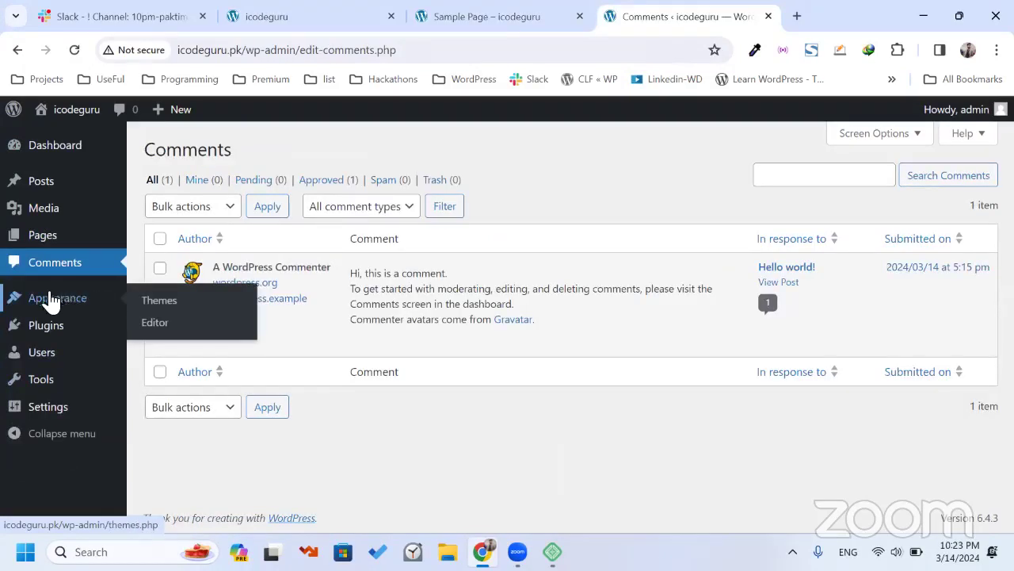
Review the three installed themes under Appearance > Themes and the empty Plugins screen.
left_click(151, 309)
scroll(343, 295, "down", 1)
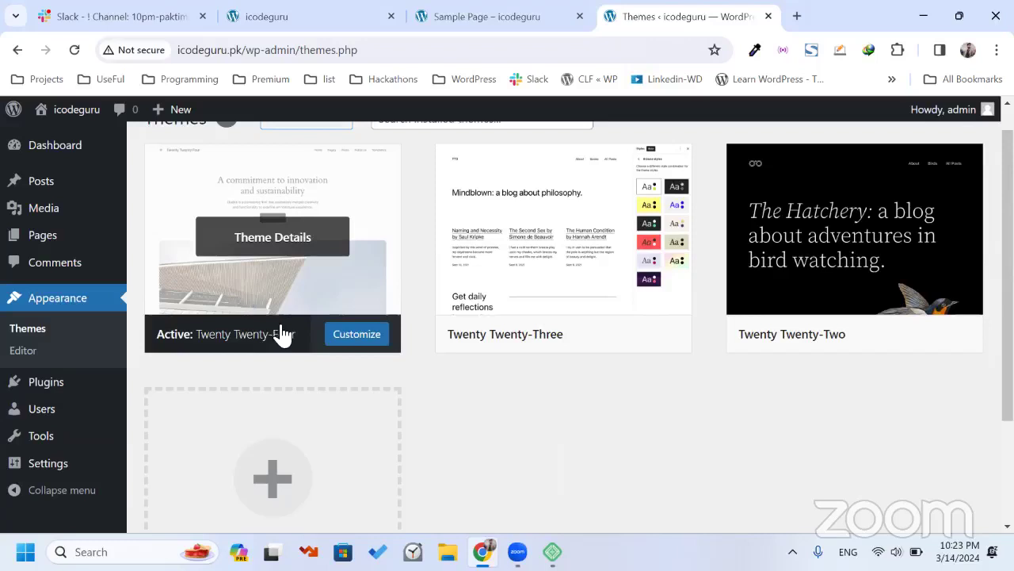
scroll(277, 334, "up", 1)
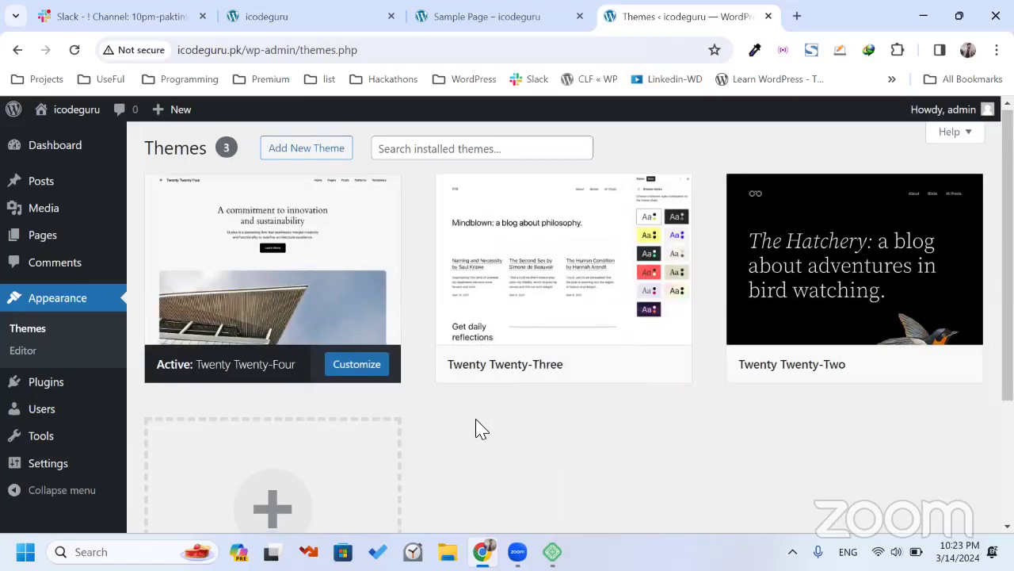
scroll(412, 459, "down", 1)
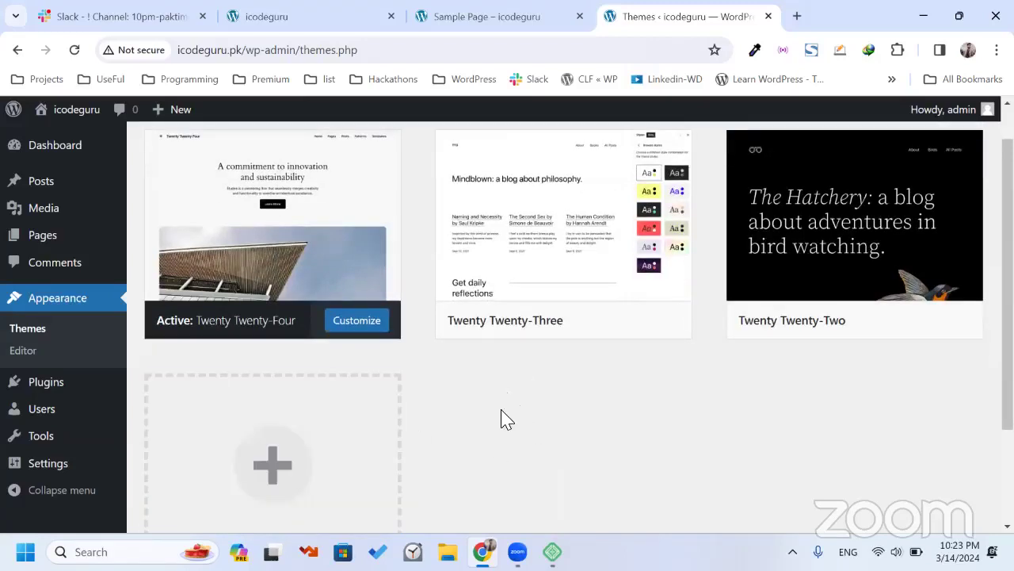
scroll(487, 338, "down", 1)
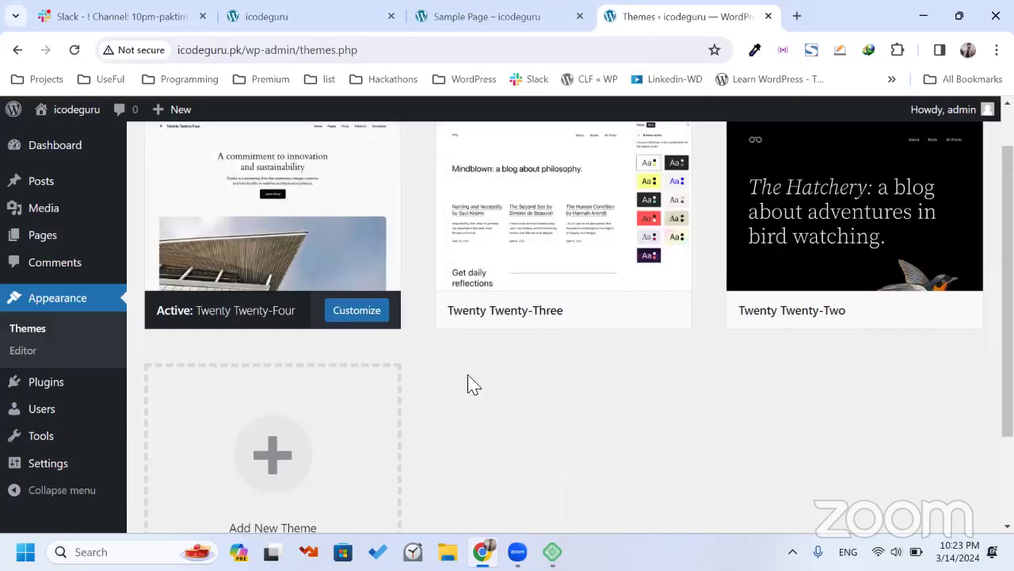
mouse_move(43, 386)
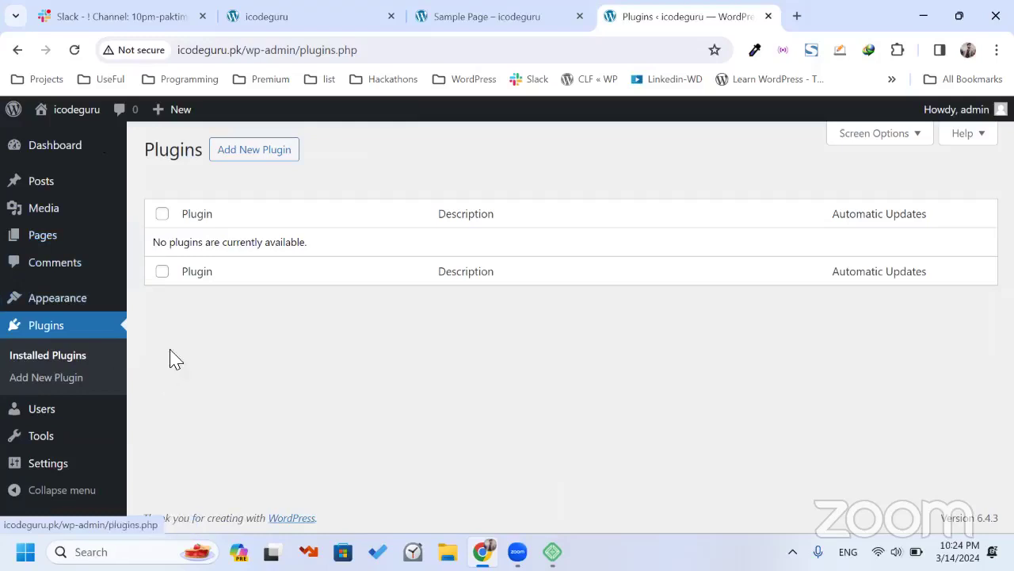
double_click(237, 258)
left_click(204, 237)
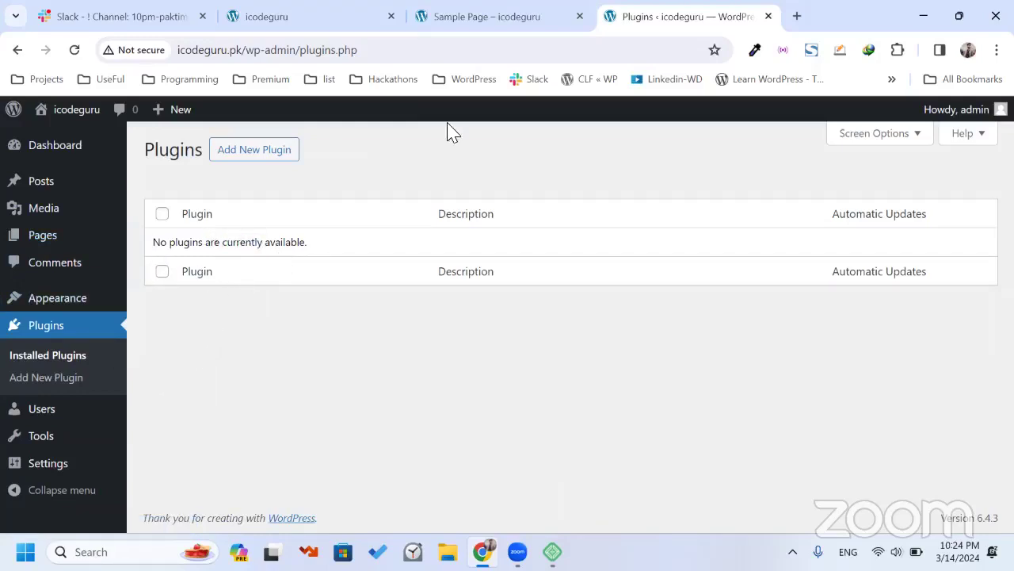
Start a new browser tab with 'icodeguru.pk/' in the address bar.
left_click(797, 16)
type("icode.")
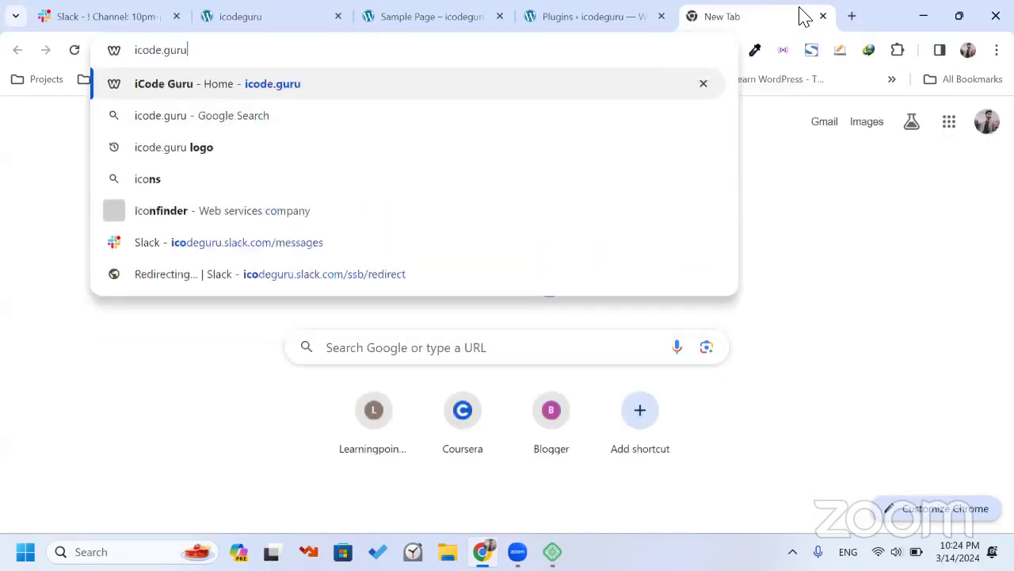
key("BackSpace")
type("guru.")
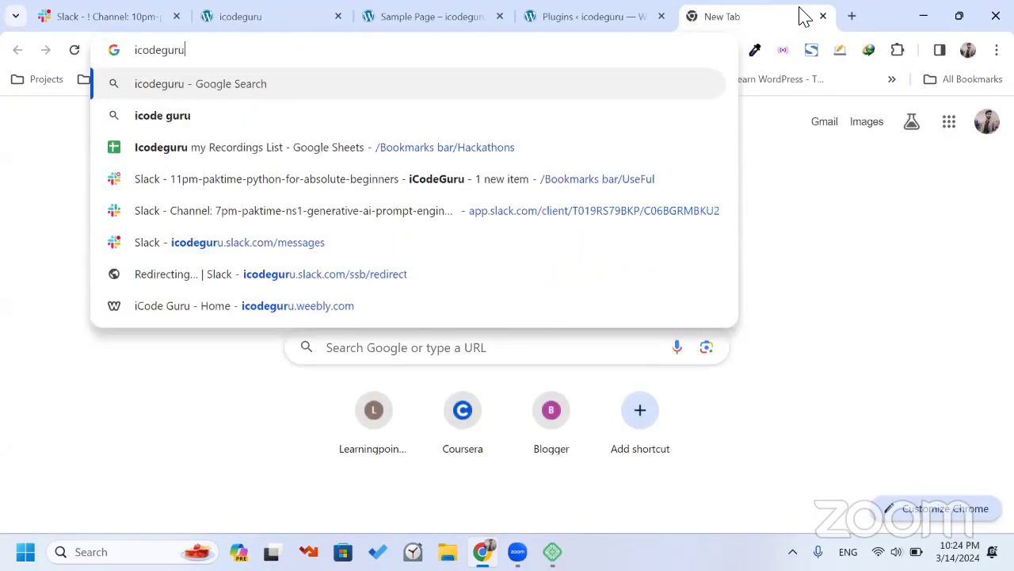
type("pk/")
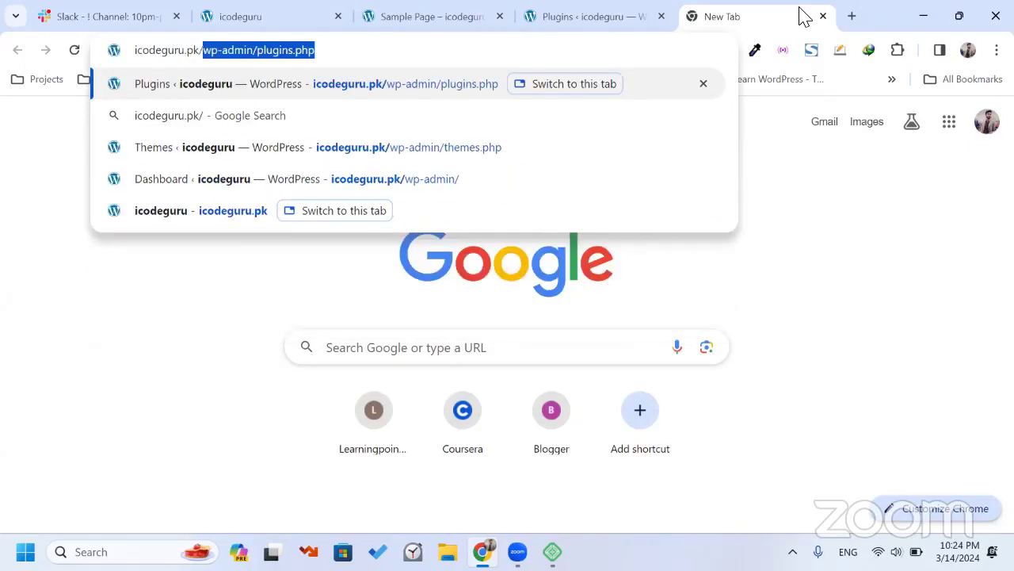
Load the icodeguru Dashboard by entering icodeguru.pk/wp-admin in the new tab.
key("Right")
key("BackSpace")
key("BackSpace")
key("BackSpace")
key("ctrl+BackSpace")
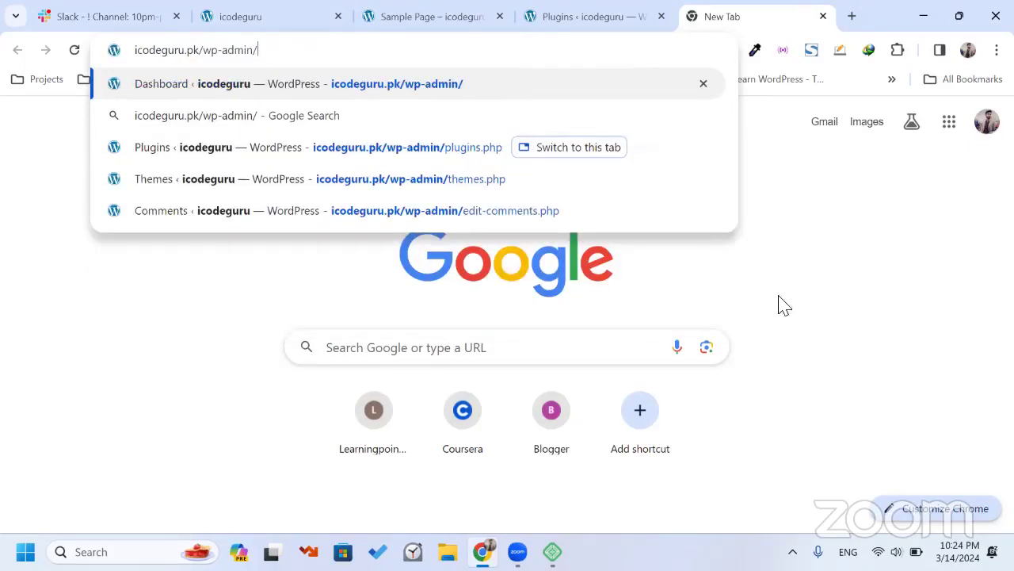
key("alt+Tab")
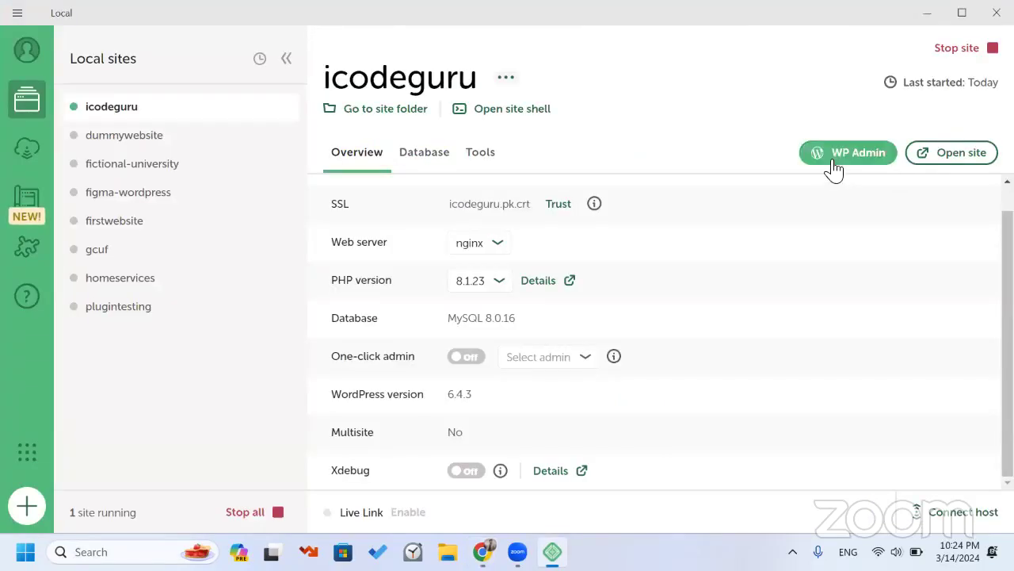
key("alt+Tab")
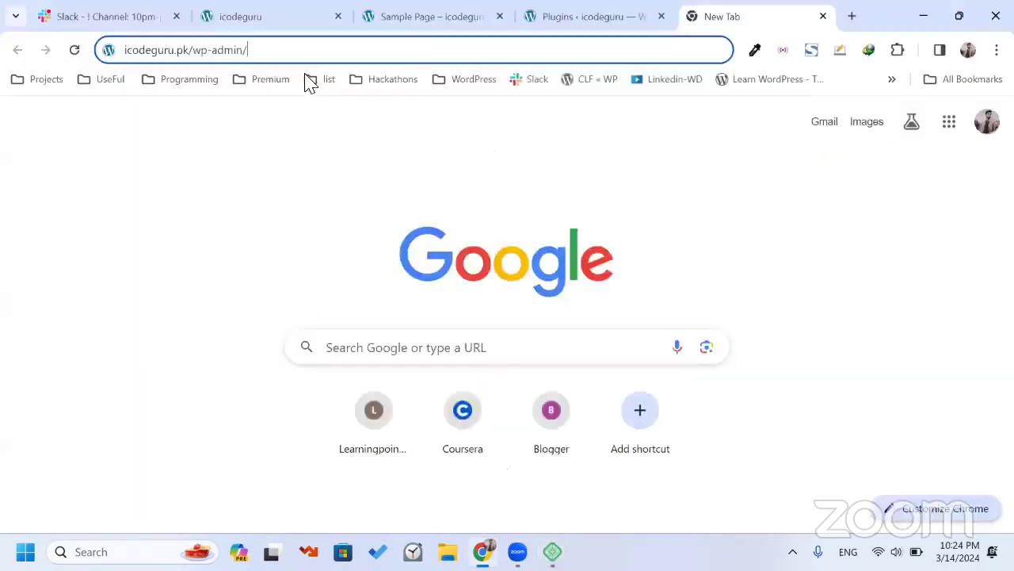
key("BackSpace")
key("BackSpace")
key("BackSpace")
key("BackSpace")
key("BackSpace")
key("BackSpace")
key("BackSpace")
key("BackSpace")
key("BackSpace")
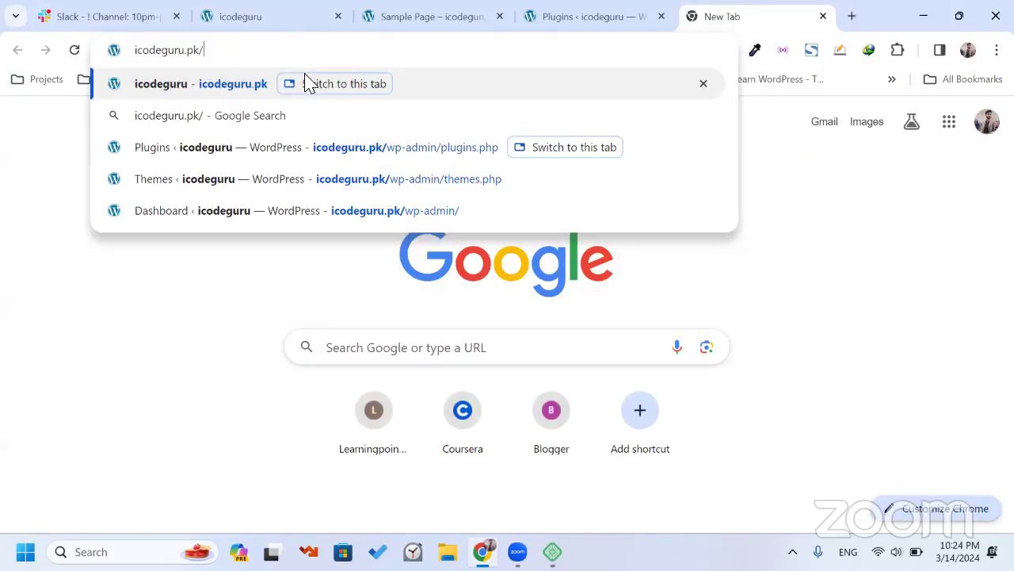
type("wp-ad")
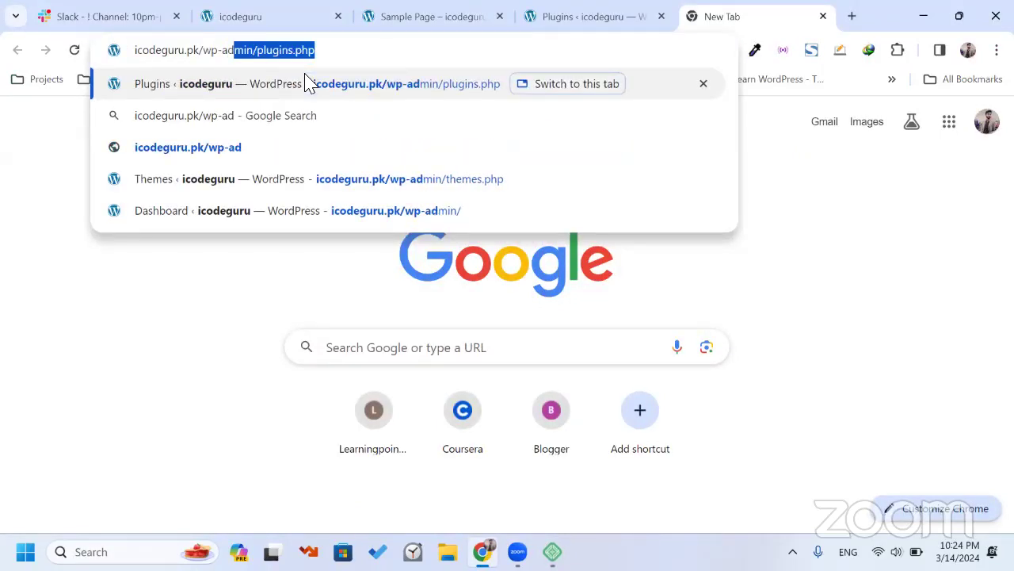
type("min")
left_click(309, 83)
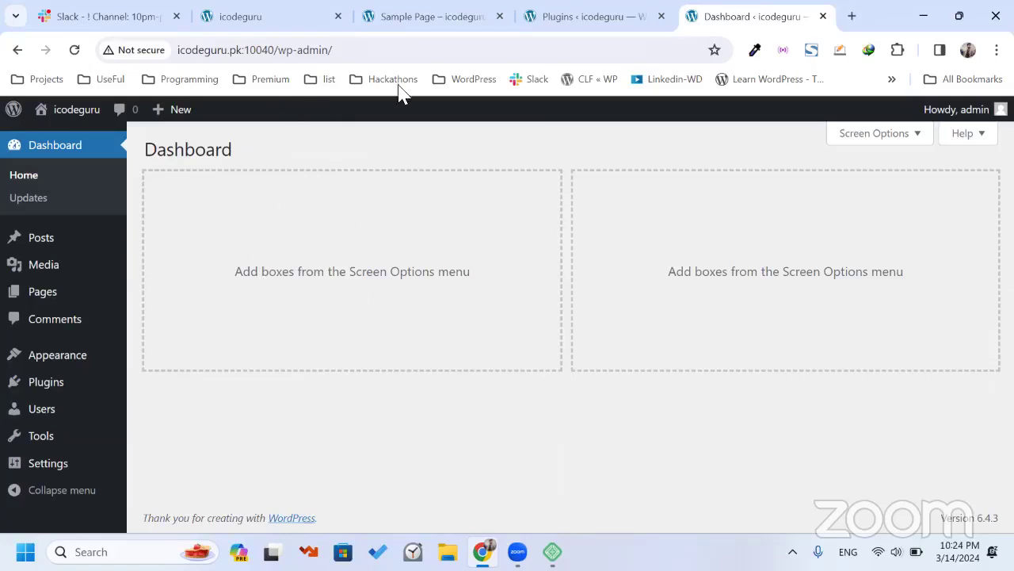
Log out of the WordPress admin.
mouse_move(956, 120)
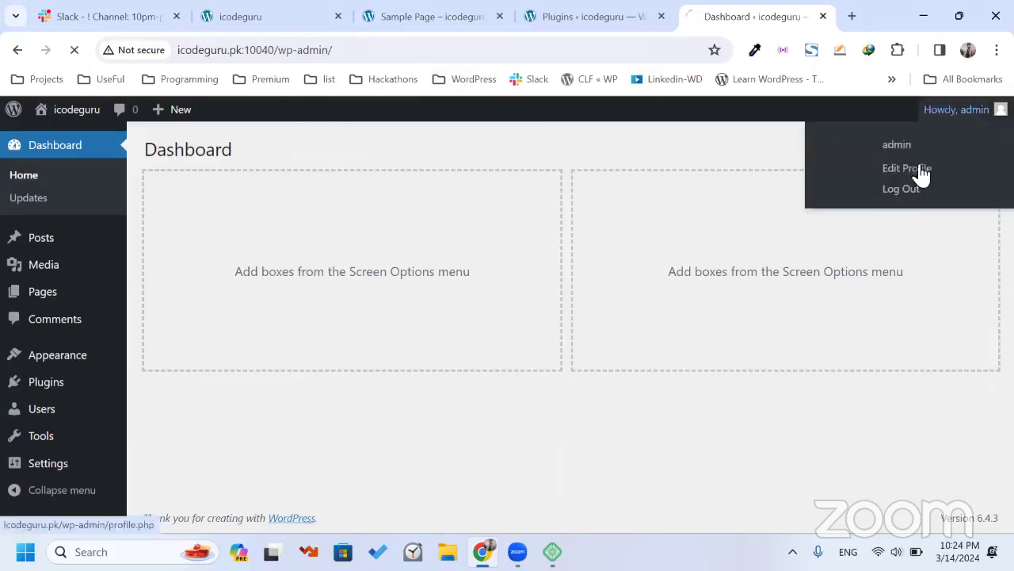
left_click(903, 196)
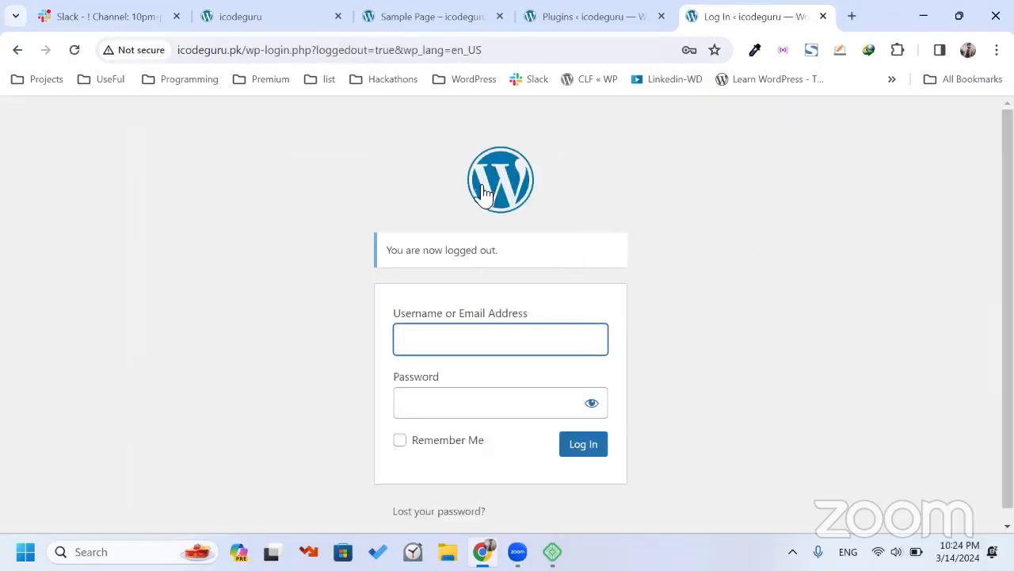
scroll(498, 159, "down", 1)
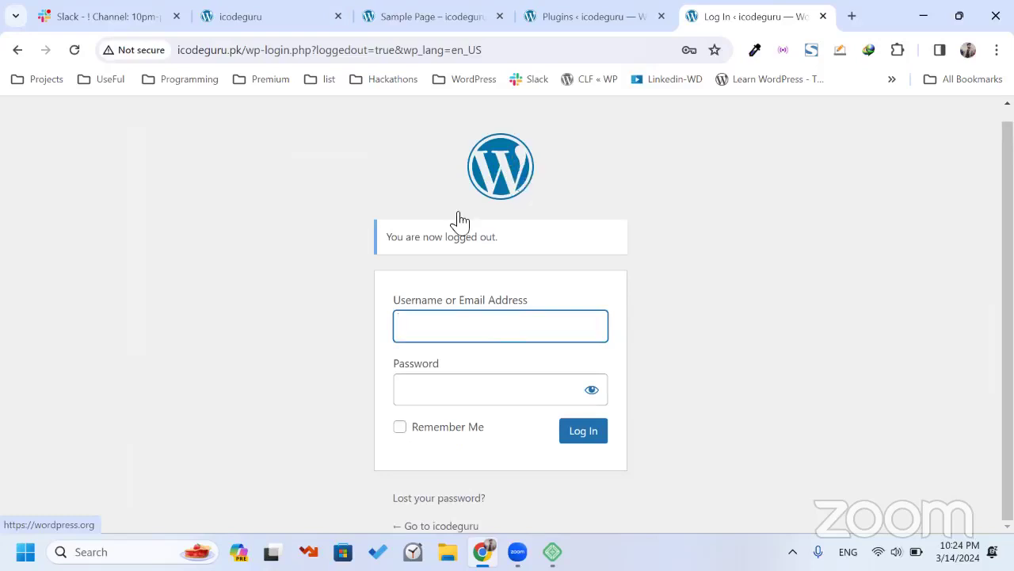
Log back in with the saved account, with Remember Me ticked.
left_click(450, 333)
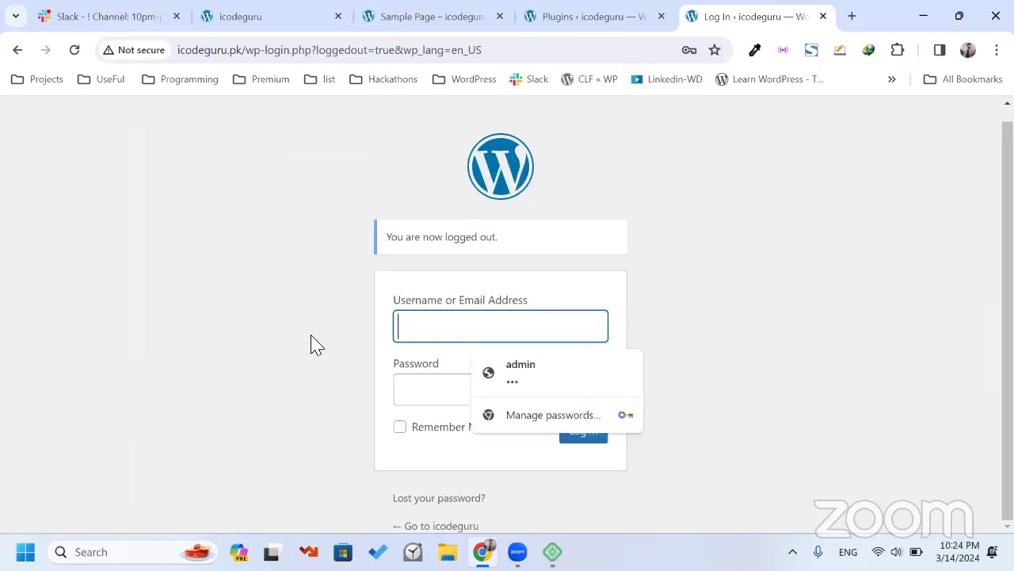
left_click(312, 344)
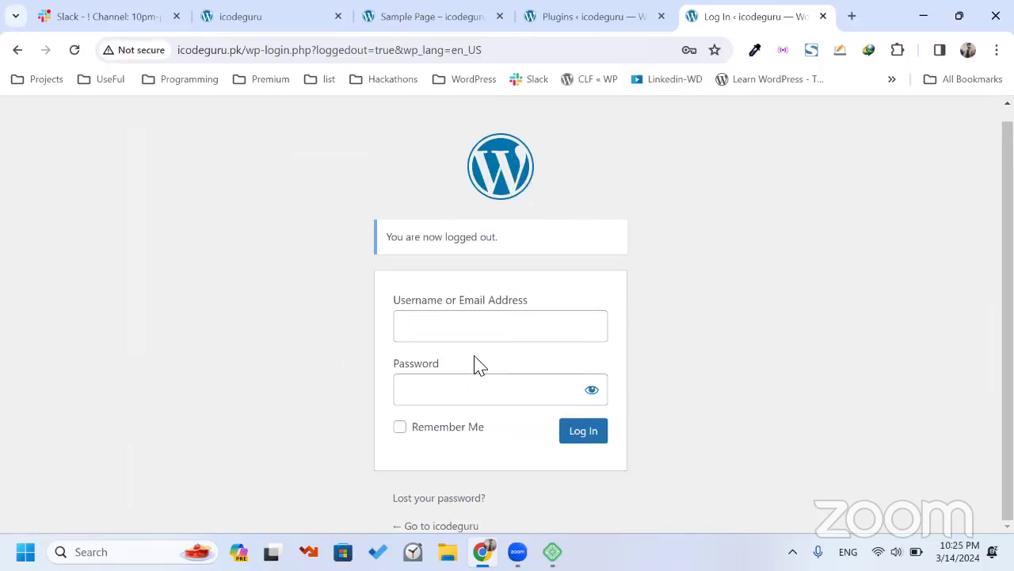
left_click(474, 336)
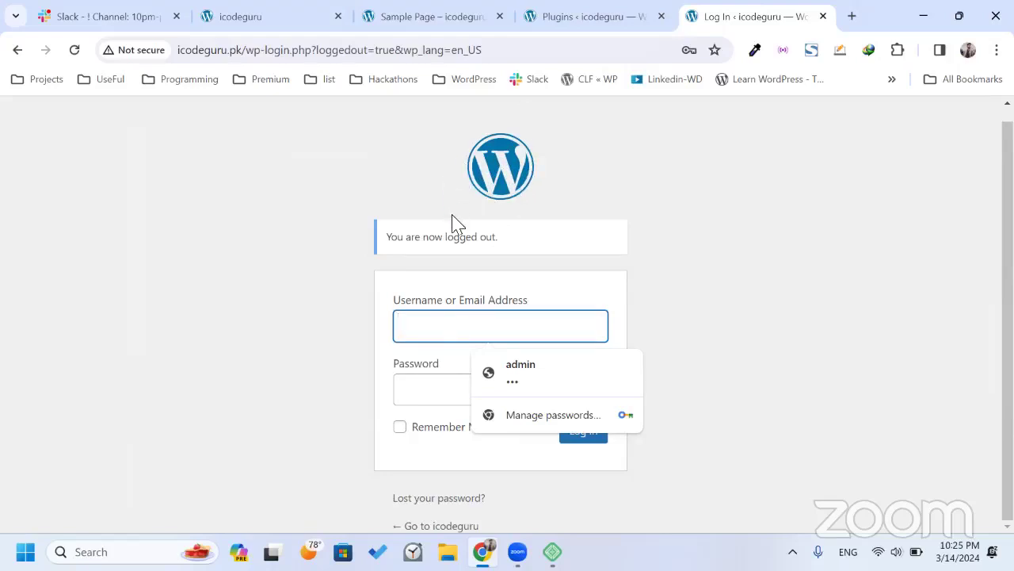
left_click(532, 364)
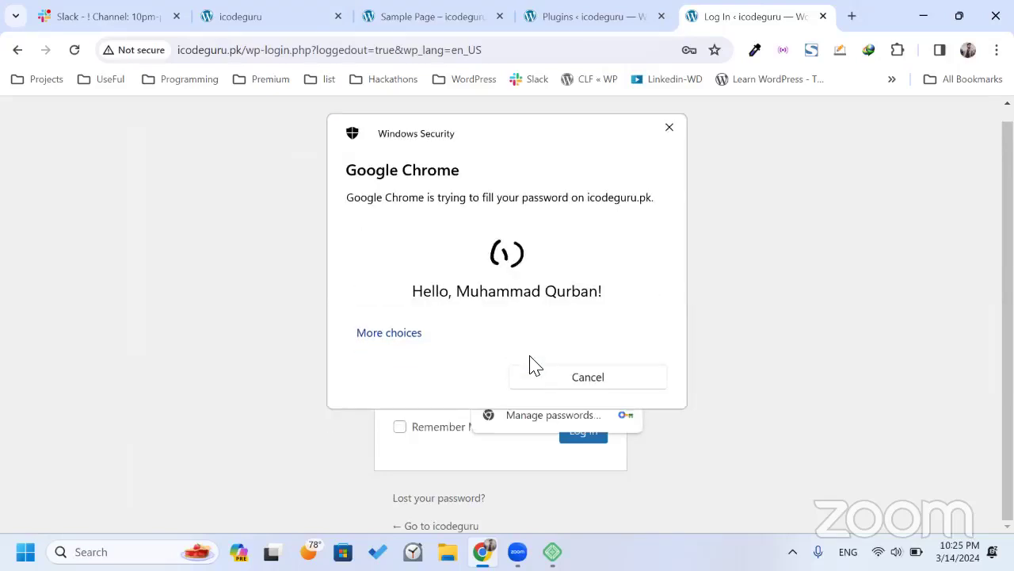
left_click(446, 425)
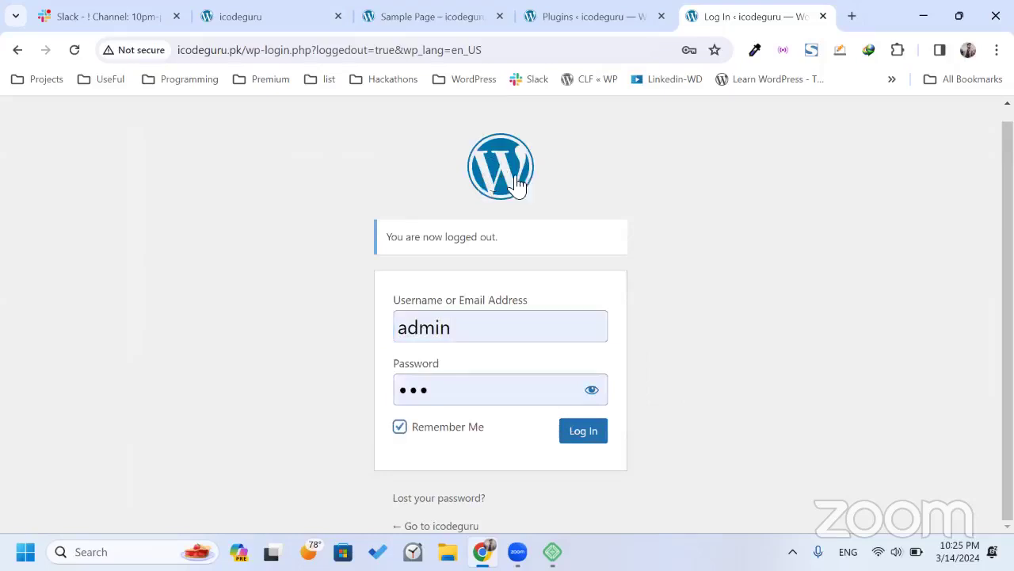
left_click(585, 432)
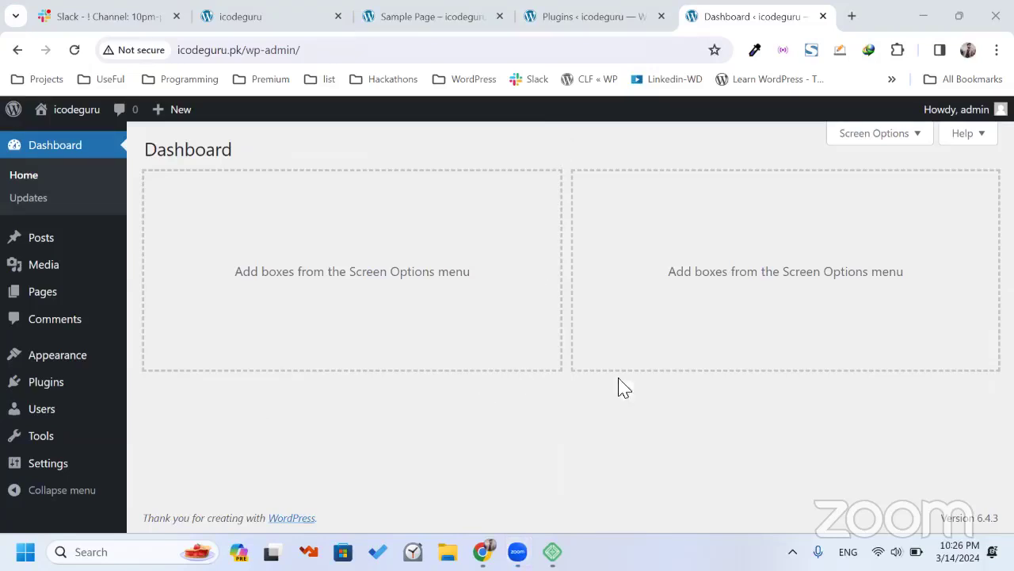
From Local's icodeguru overview, open the site folder in File Explorer.
key("alt+Tab")
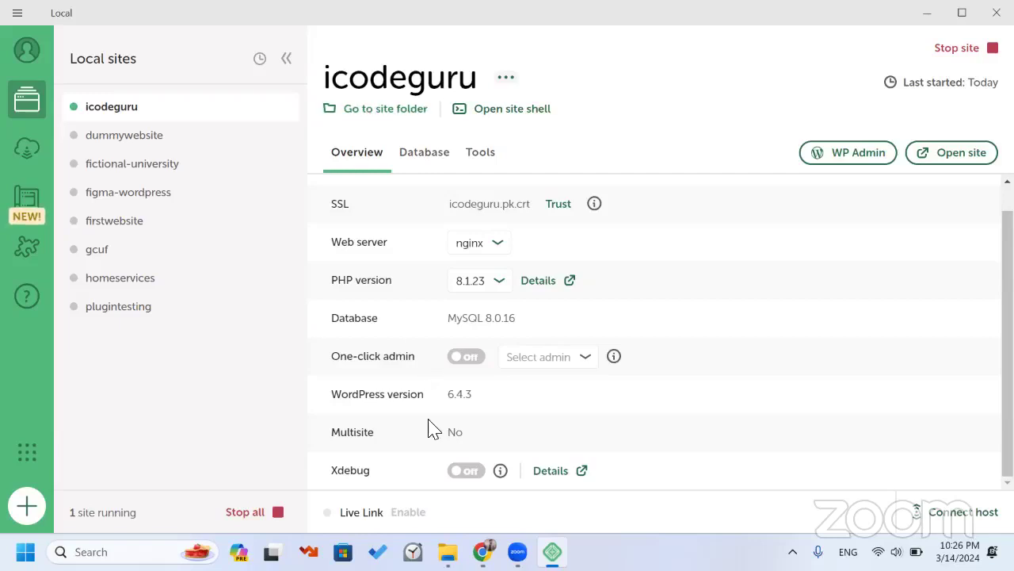
mouse_move(448, 552)
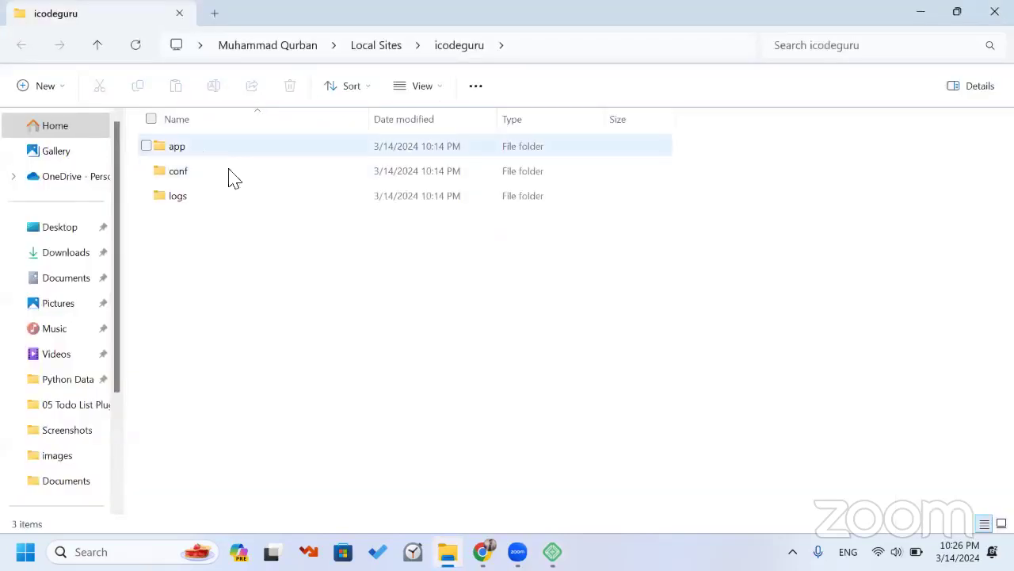
Open app > public and scroll through its 22 WordPress items, including wp-admin, wp-content and wp-includes.
double_click(176, 147)
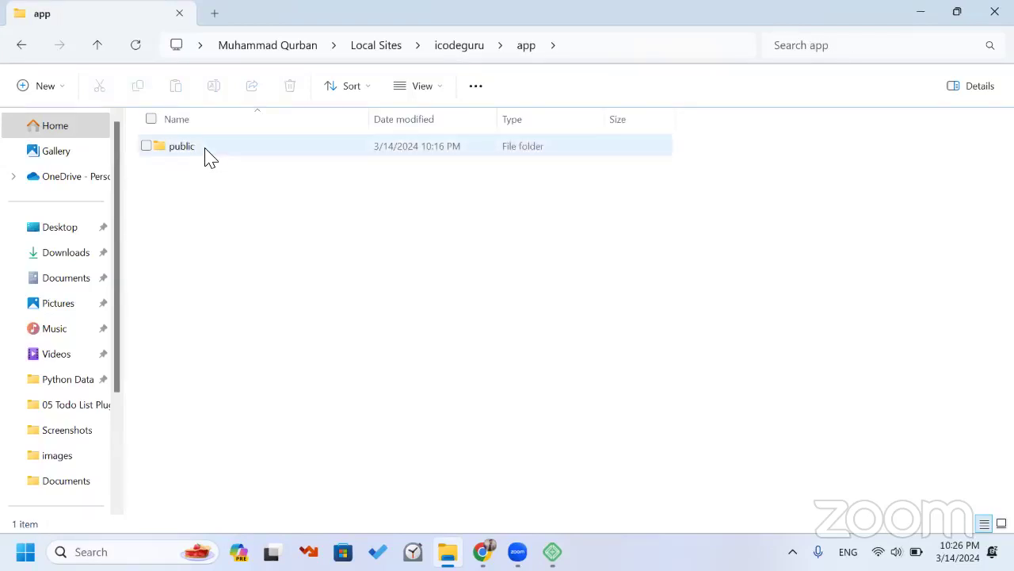
double_click(205, 149)
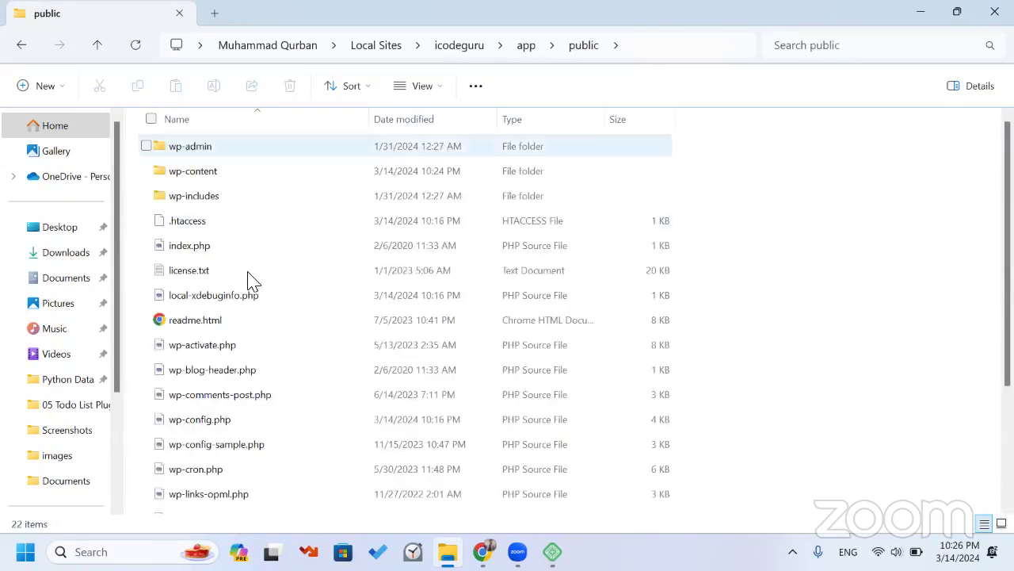
scroll(248, 279, "down", 2)
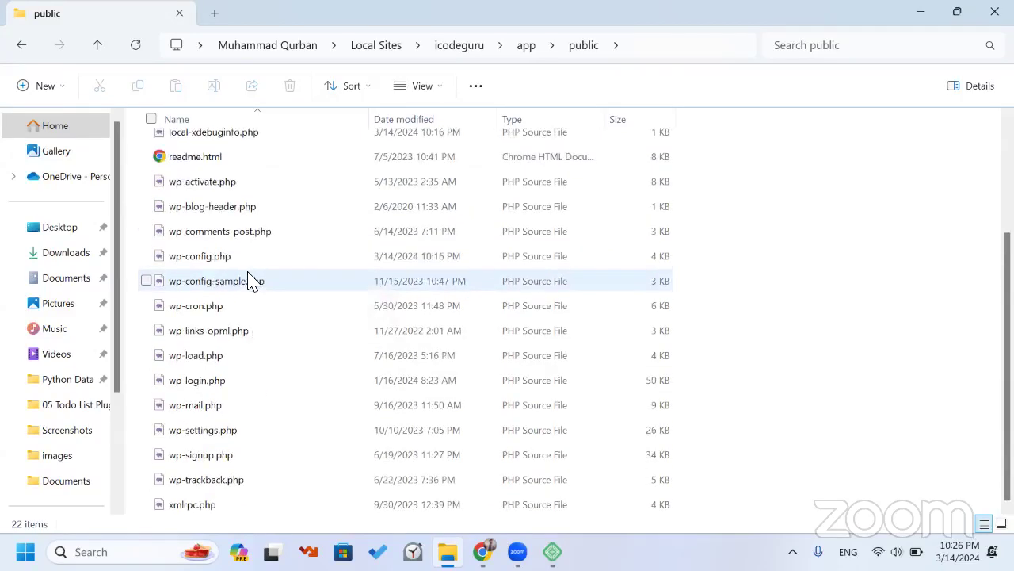
scroll(248, 278, "up", 2)
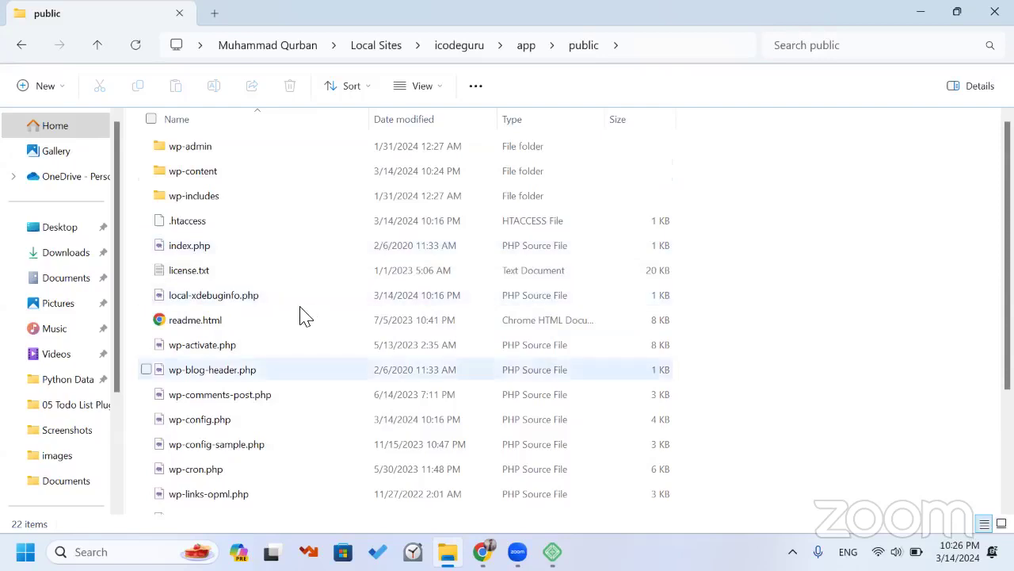
scroll(298, 319, "down", 1)
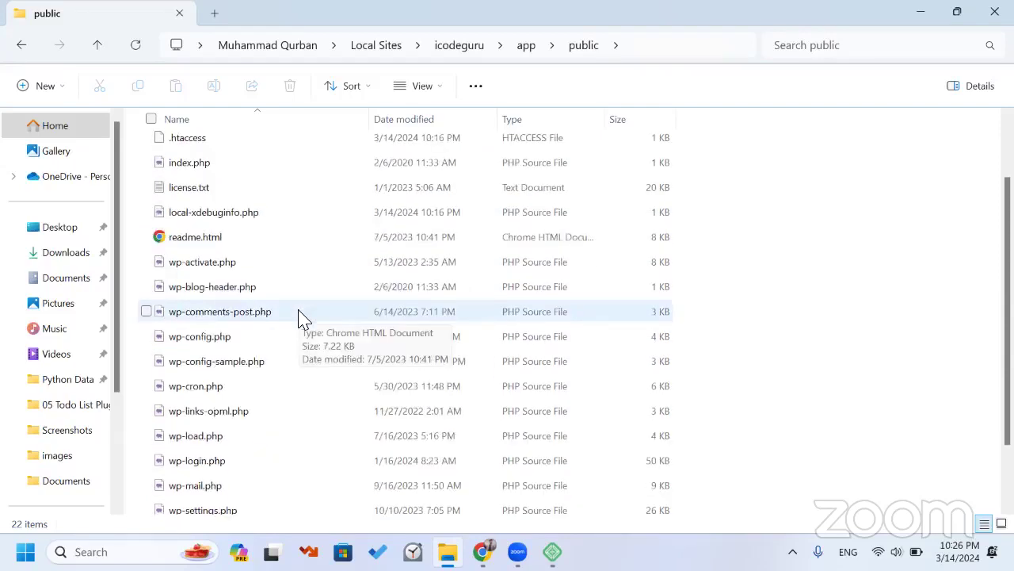
scroll(297, 317, "up", 1)
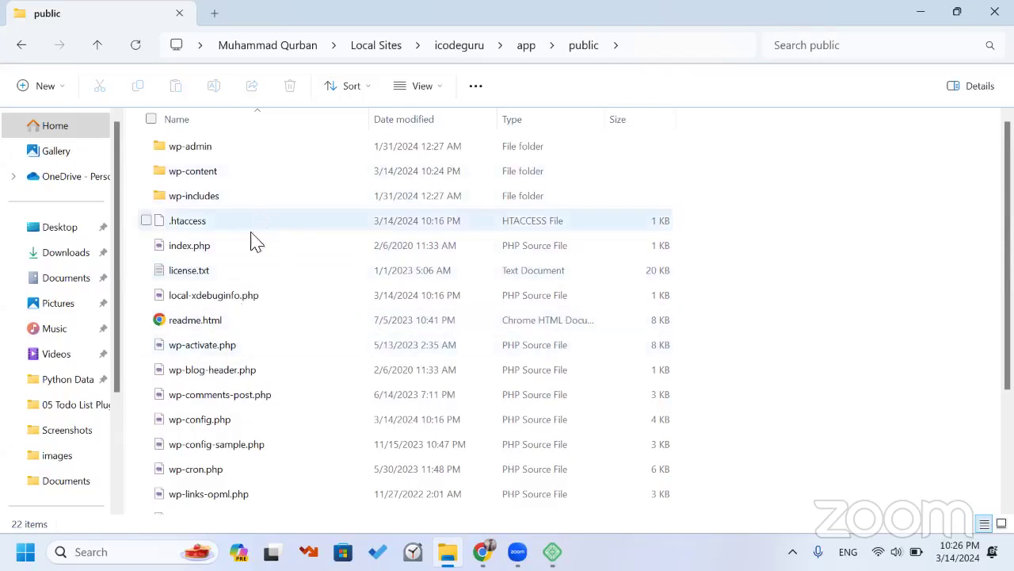
scroll(255, 231, "down", 1)
scroll(255, 231, "up", 1)
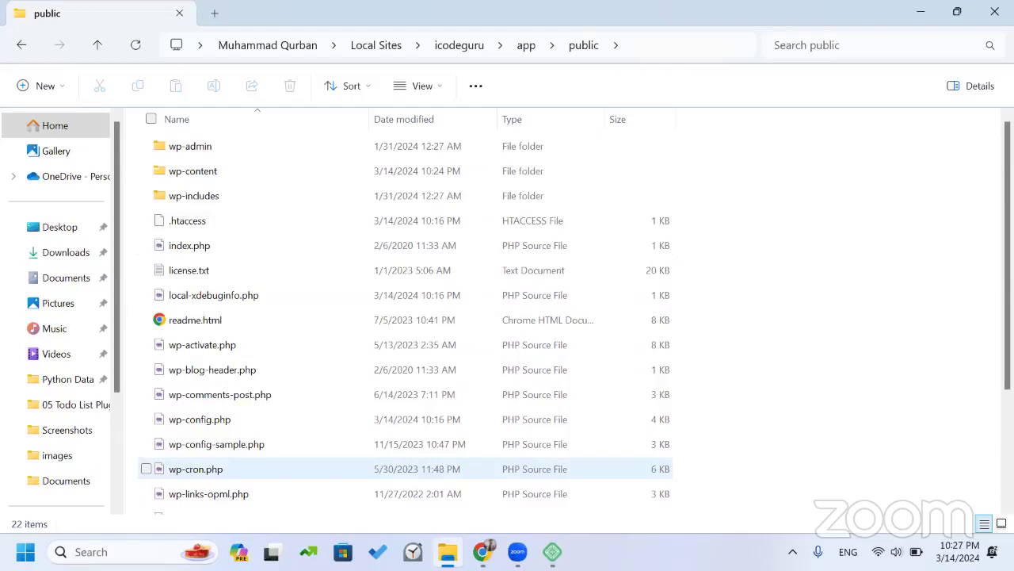
key("alt+Tab")
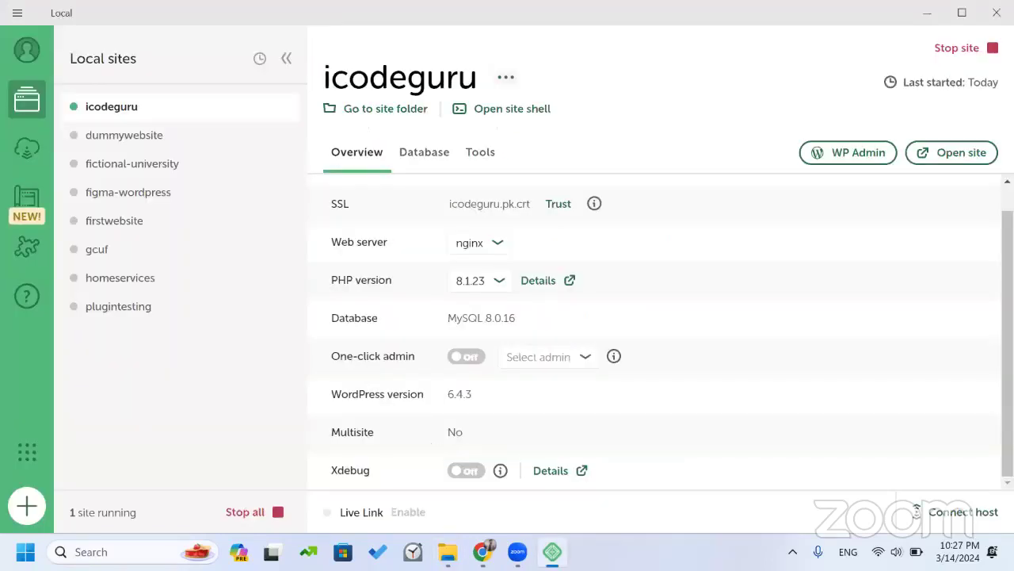
key("alt+Tab")
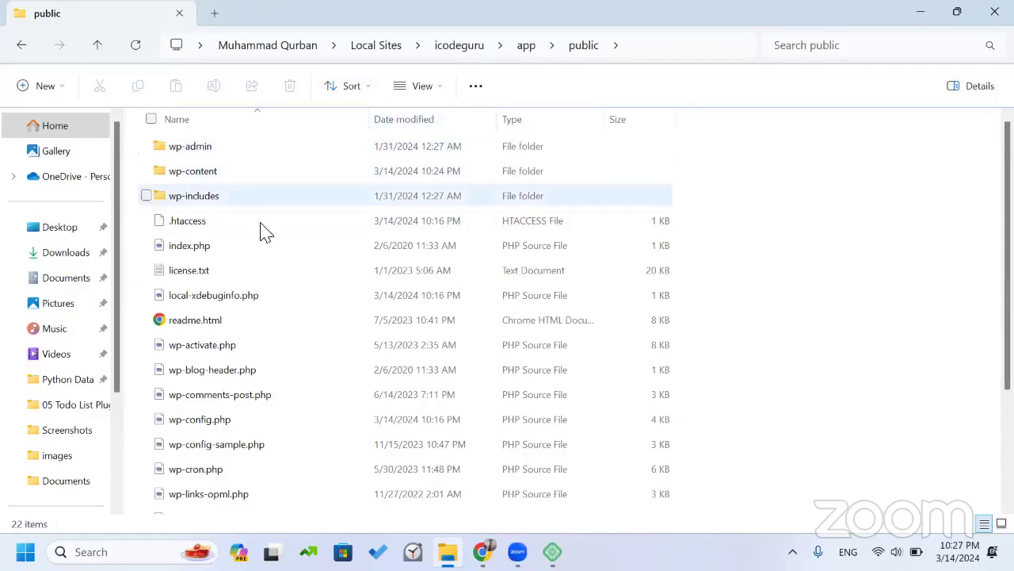
scroll(266, 286, "down", 1)
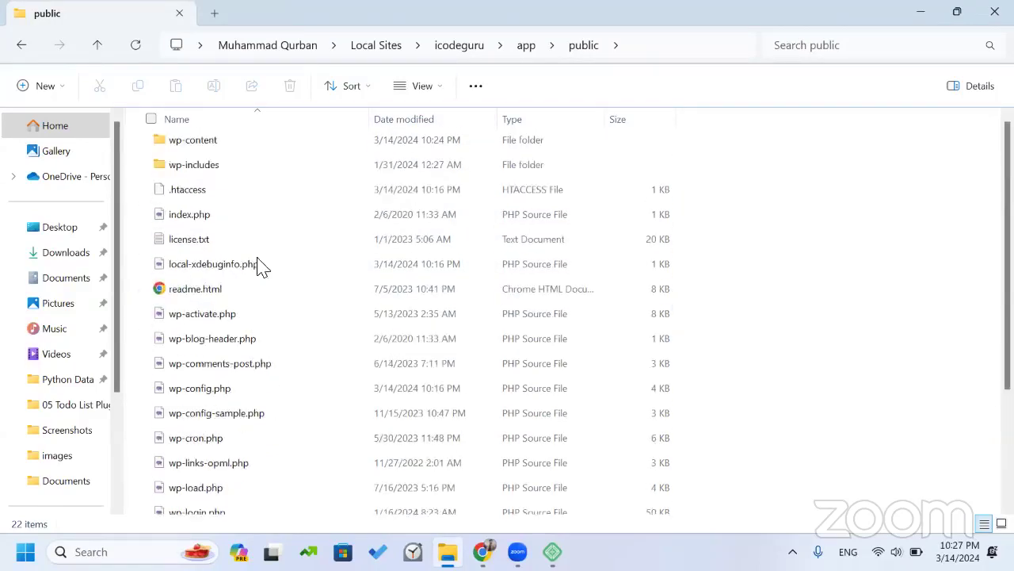
scroll(262, 268, "up", 1)
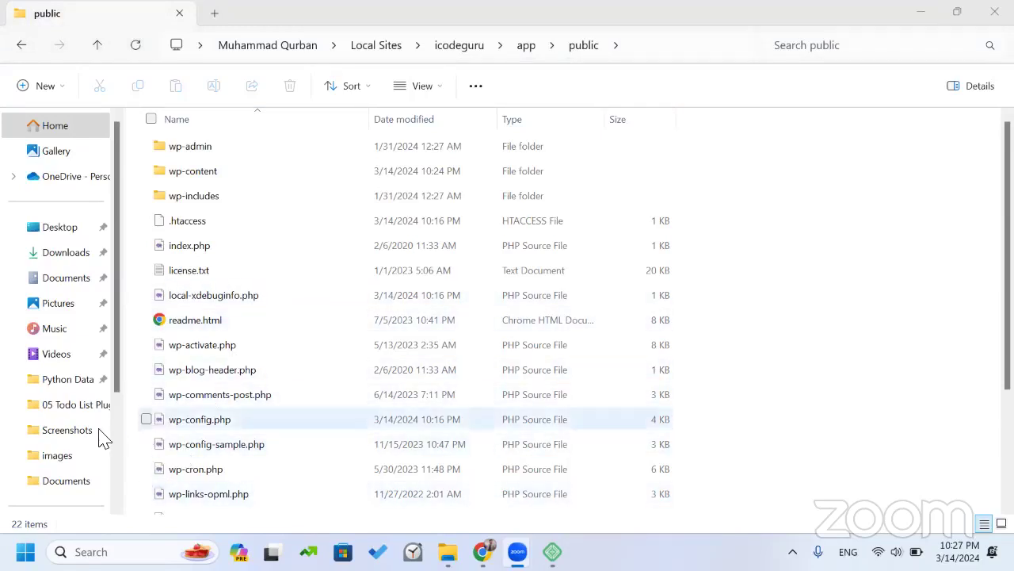
scroll(79, 429, "down", 2)
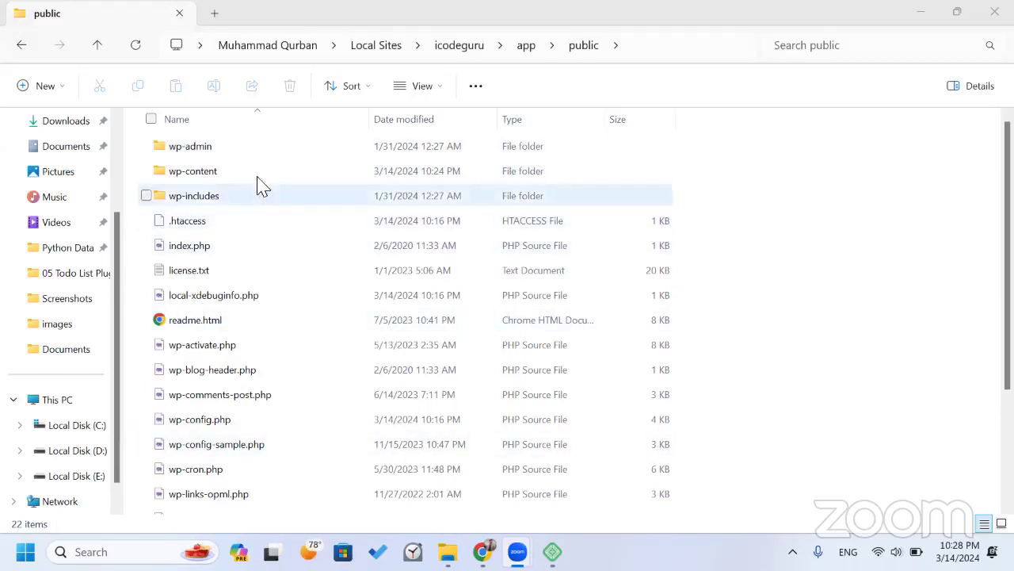
Open wp-content > themes and compare it with Appearance > Themes in the browser.
double_click(204, 174)
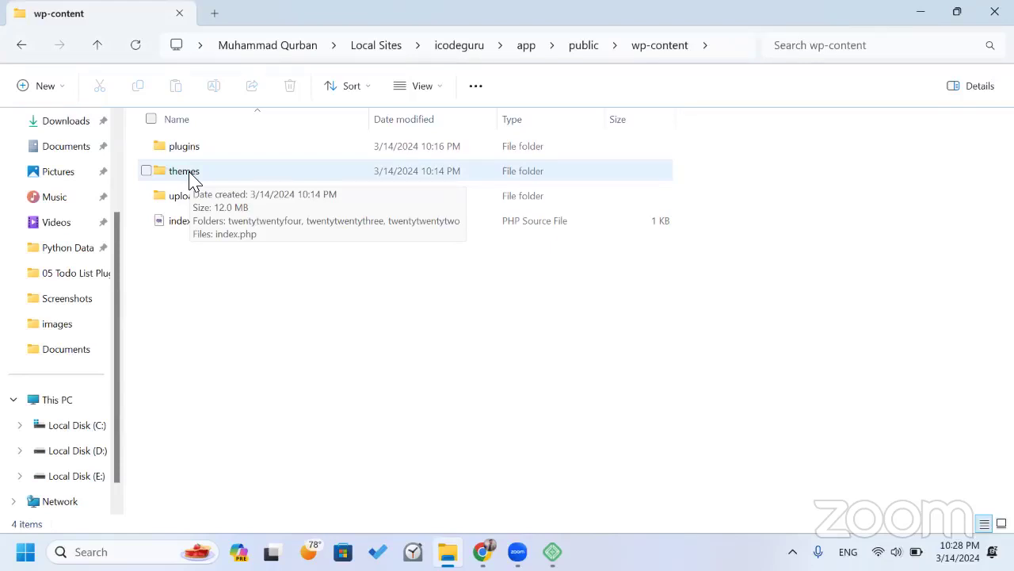
double_click(190, 175)
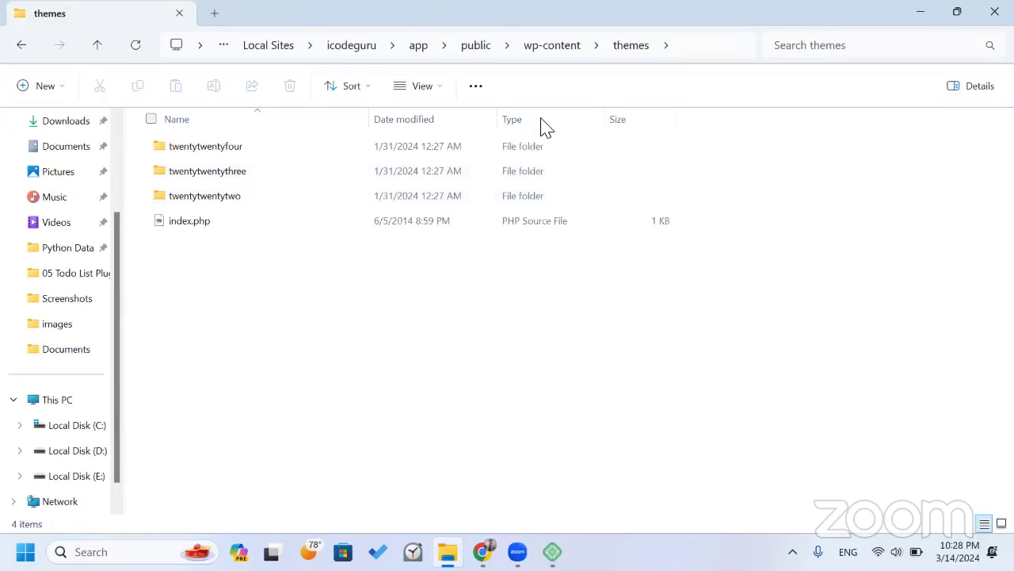
key("alt+Tab")
left_click(75, 361)
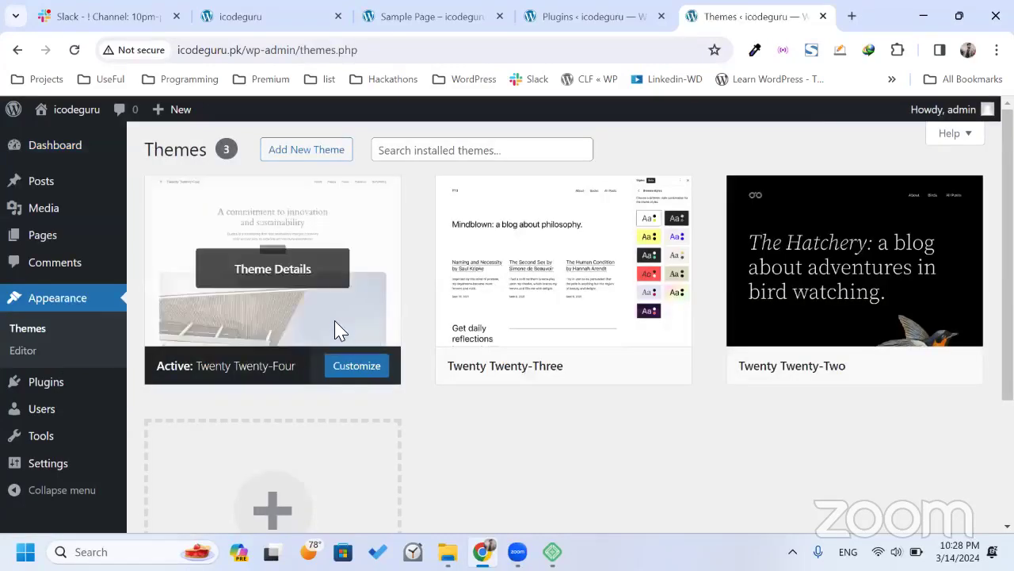
mouse_move(560, 334)
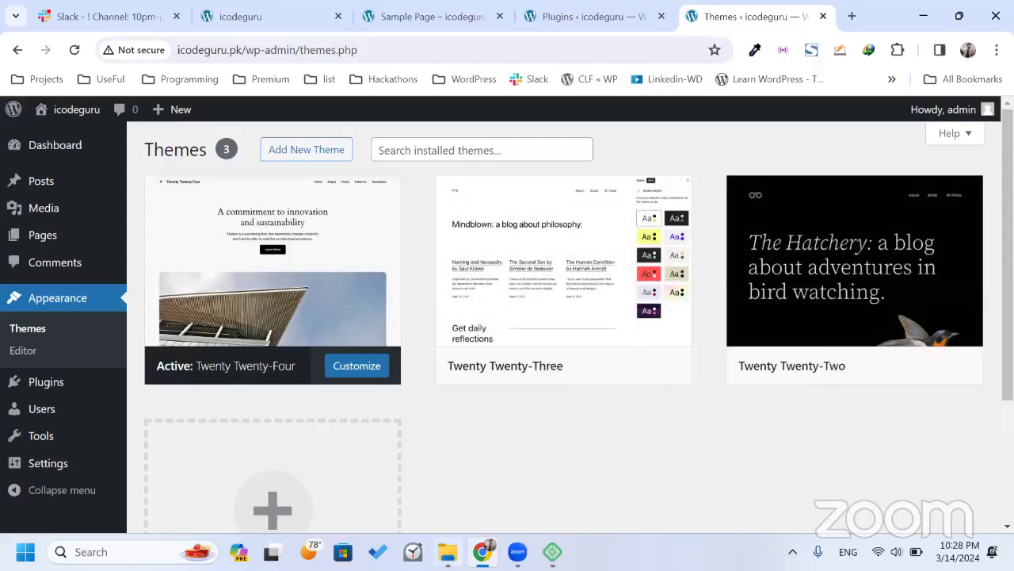
left_click(447, 552)
Select the twentytwentytwo and twentytwentyfour folders in themes, then clear the selection.
left_click(292, 196)
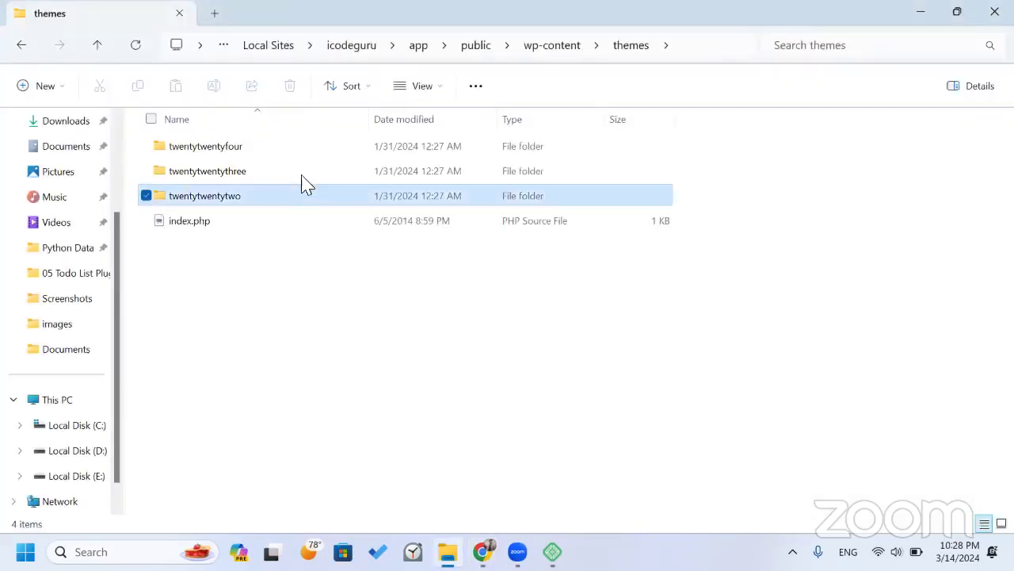
key("Up")
key("Up")
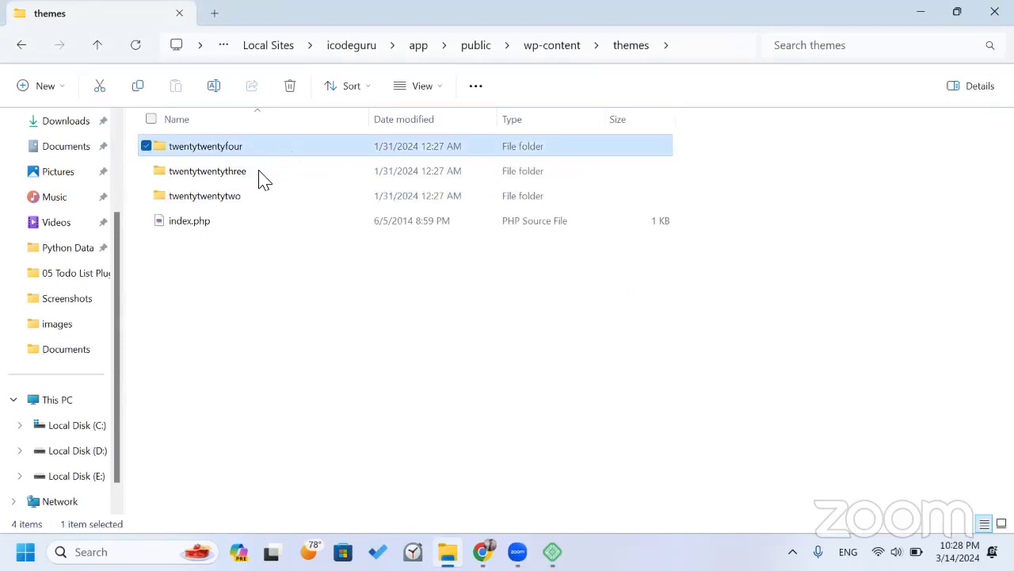
left_click(295, 335)
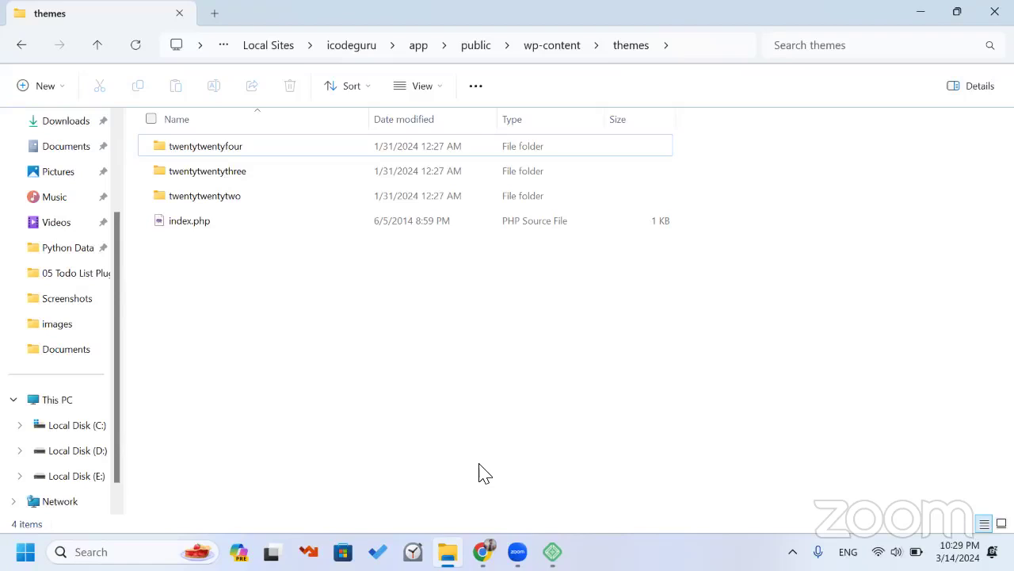
key("alt+Tab")
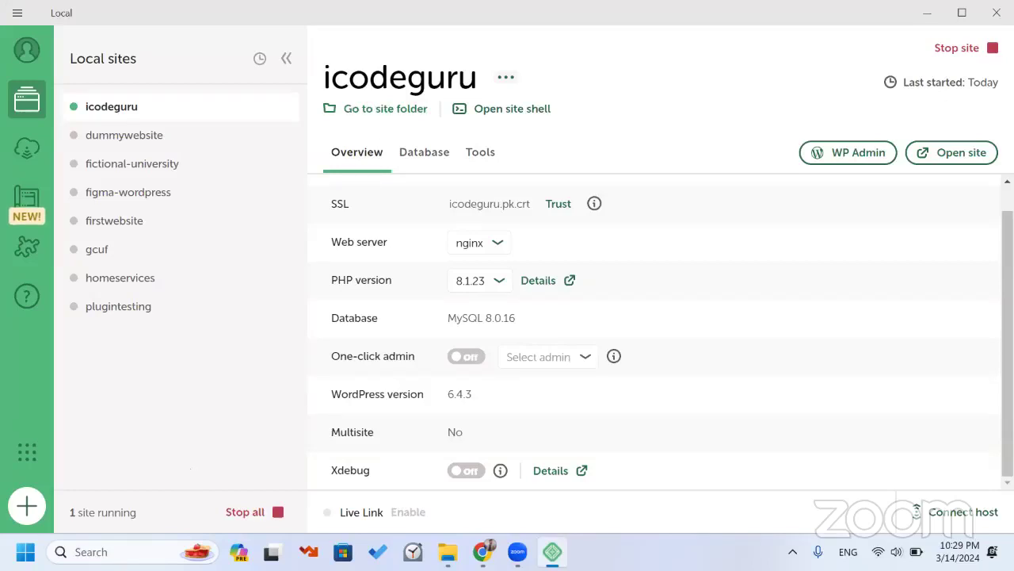
key("alt+Tab")
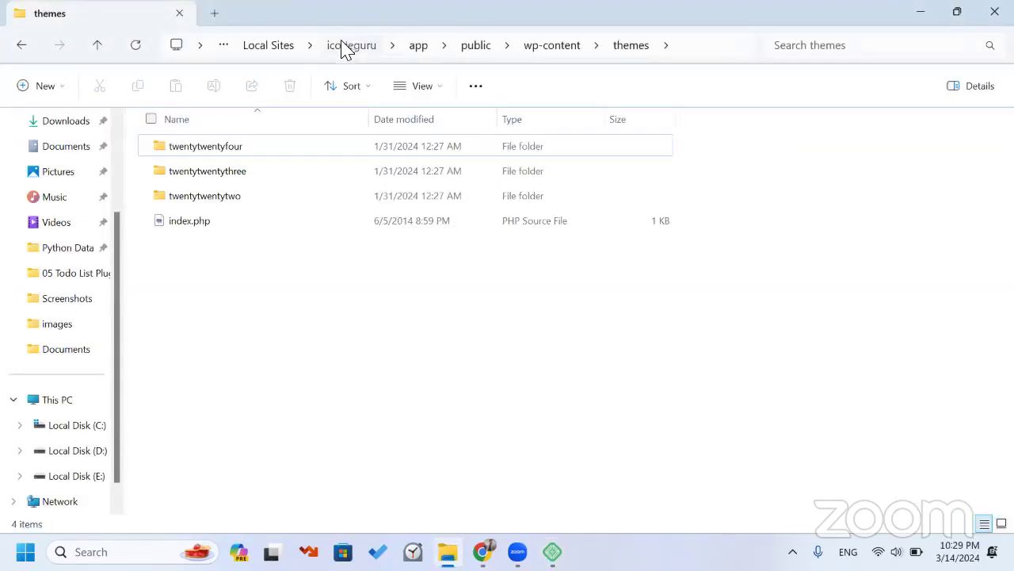
left_click(346, 46)
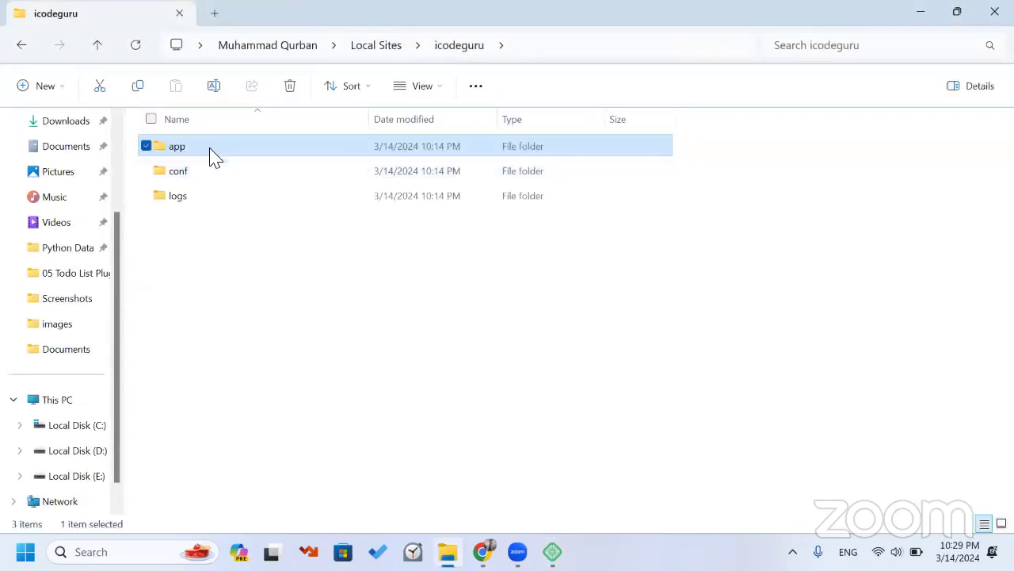
mouse_move(220, 151)
double_click(222, 148)
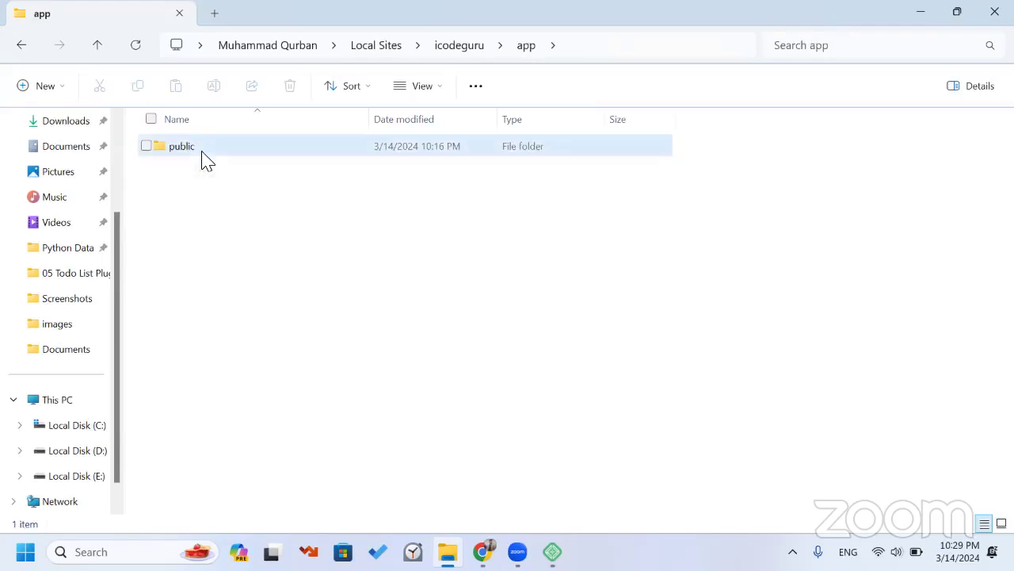
double_click(205, 159)
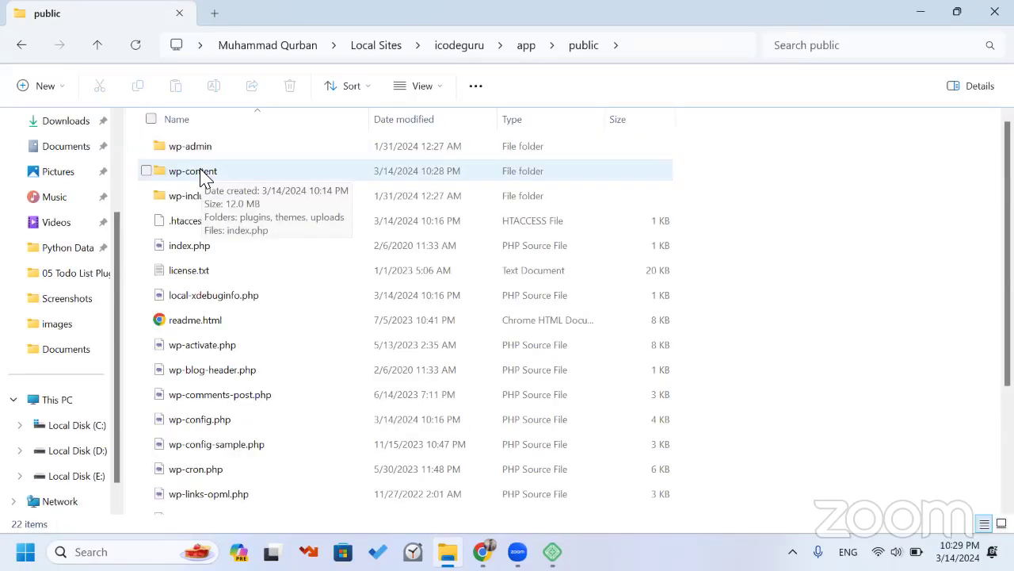
double_click(201, 173)
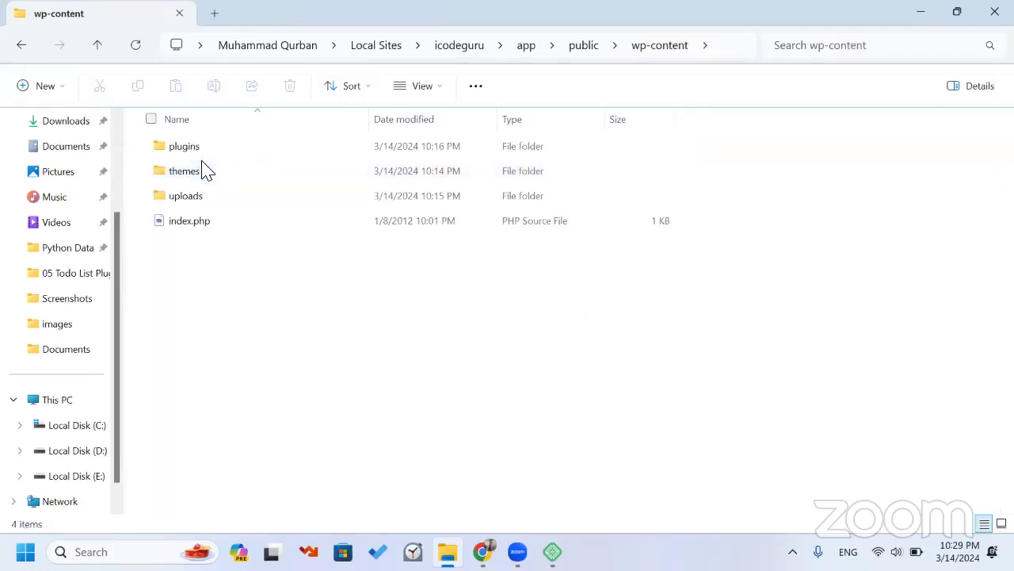
double_click(203, 176)
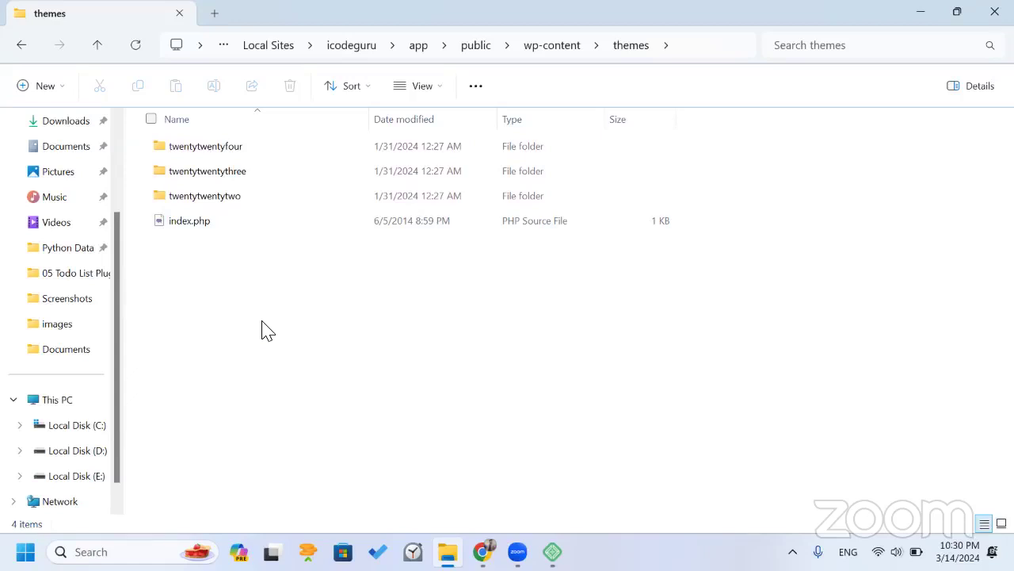
Add a new folder named 'icodeguru' to the themes folder and select it.
key("ctrl+shift+n")
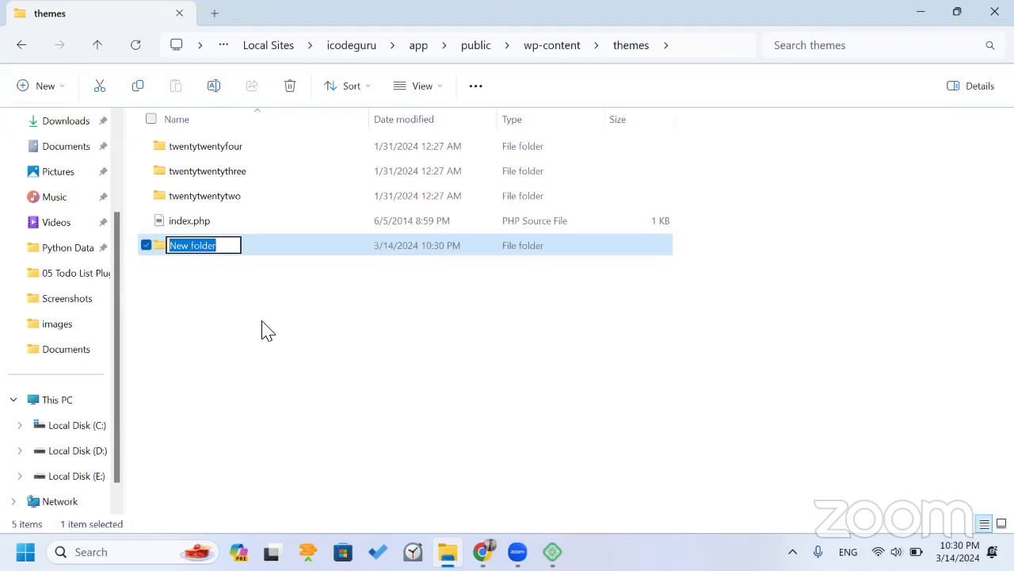
key("BackSpace")
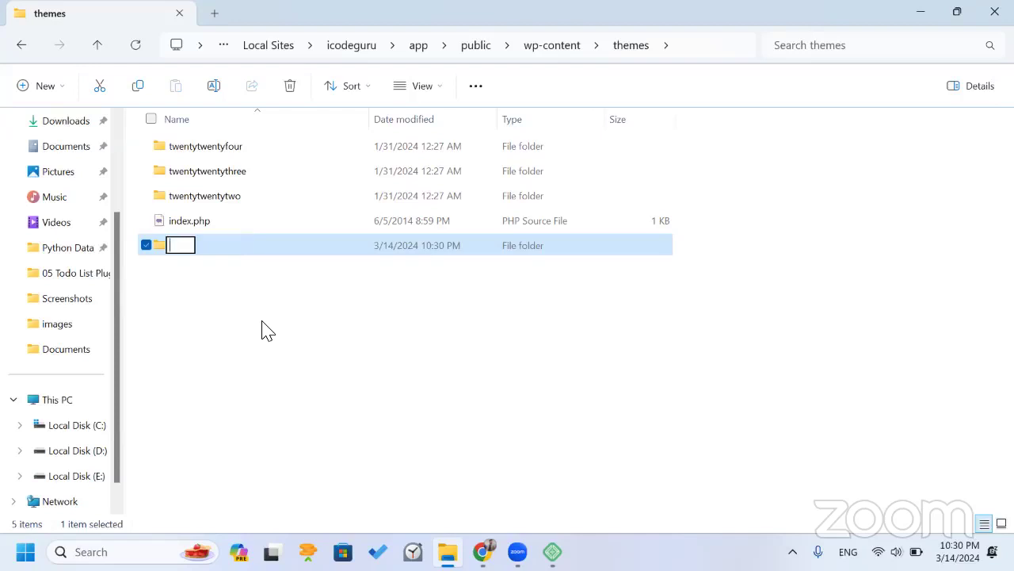
type("icodeguru")
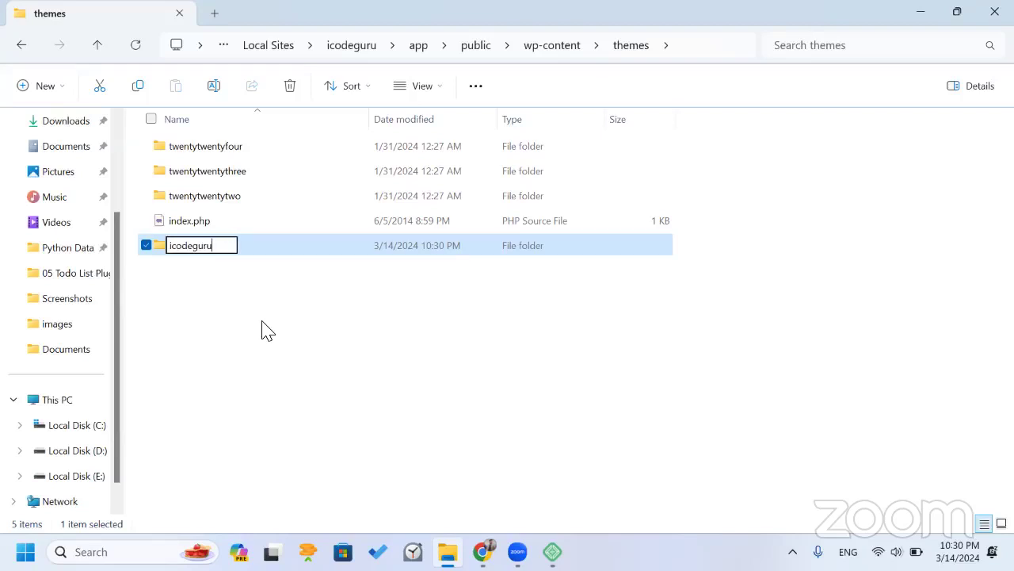
key("Return")
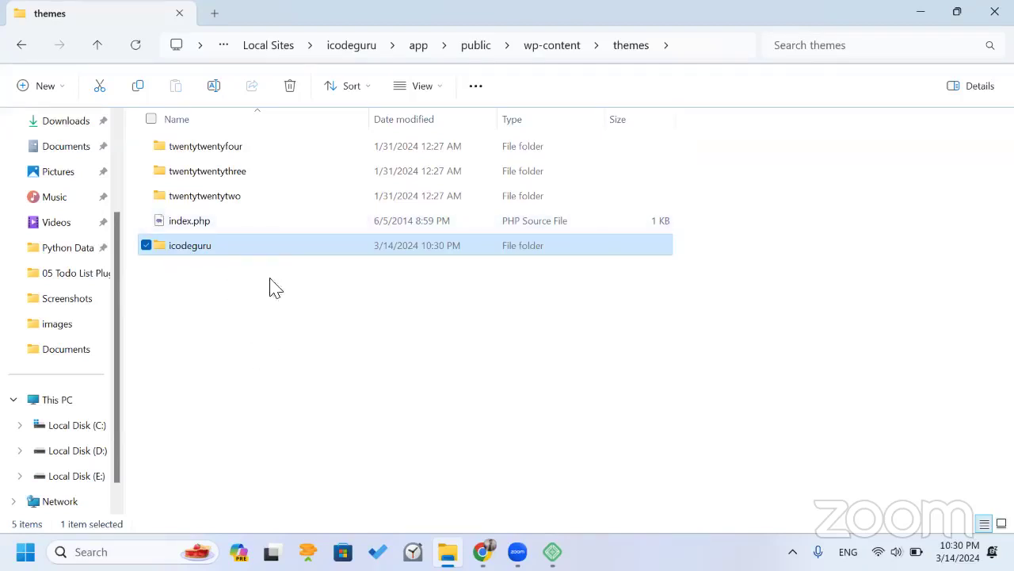
left_click(222, 263)
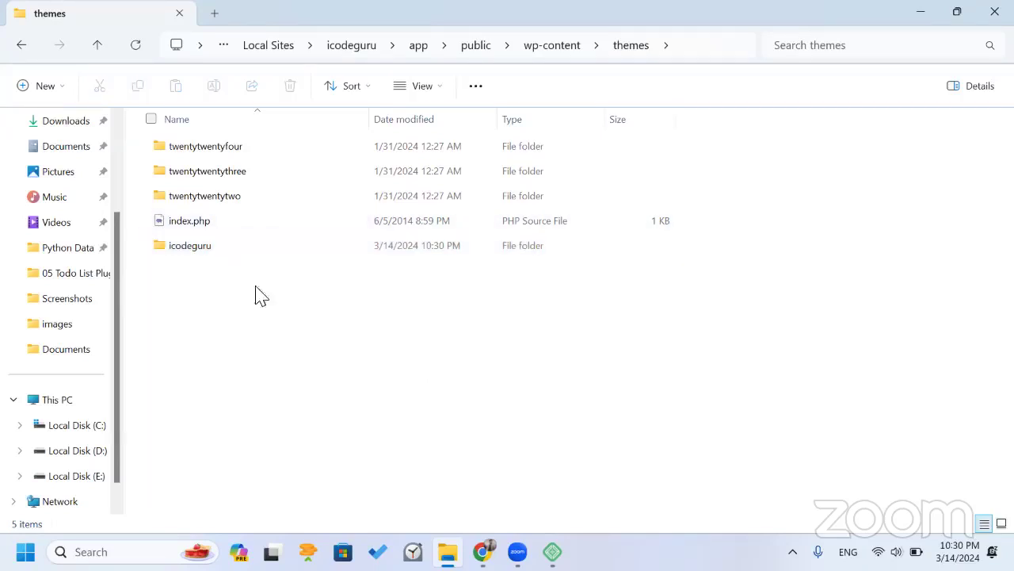
left_click(215, 251)
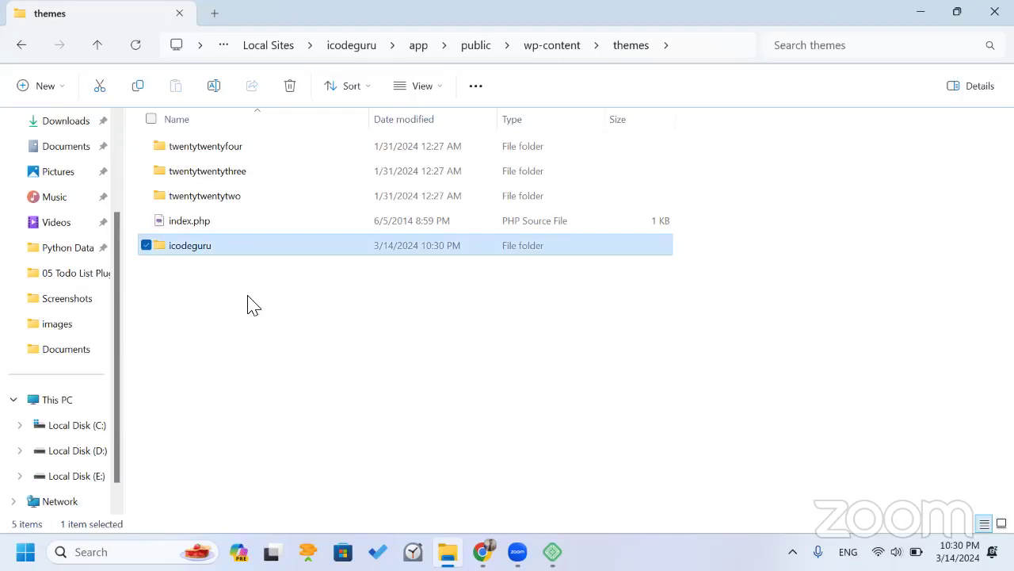
Delete the twentytwentytwo and twentytwentythree theme folders.
double_click(232, 254)
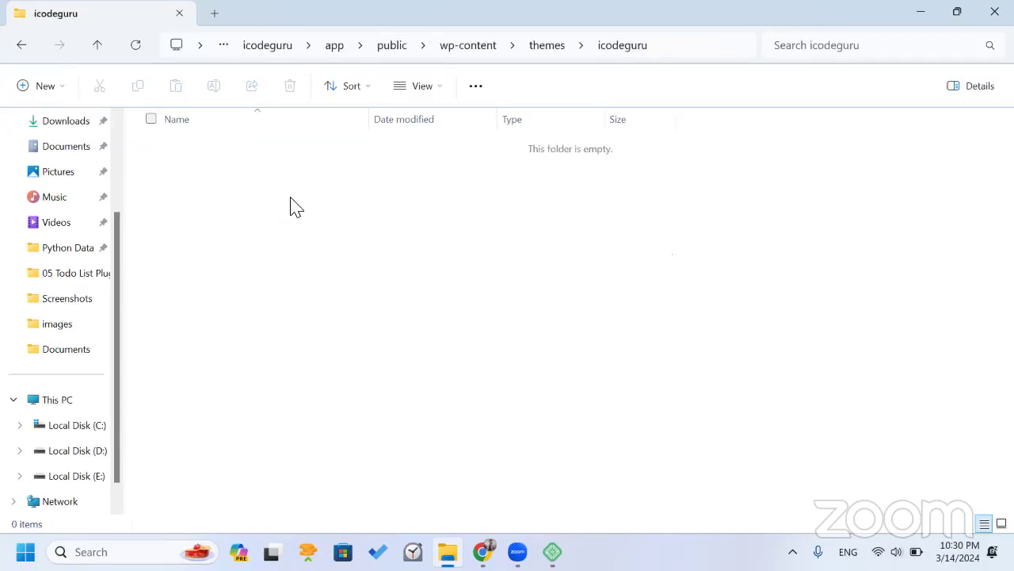
key("alt+Left")
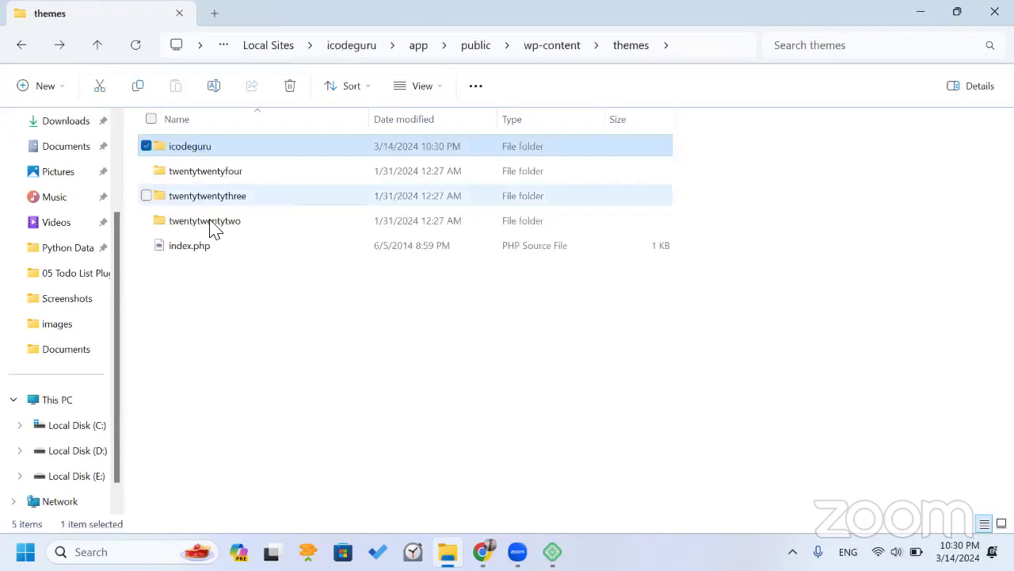
left_click(212, 225)
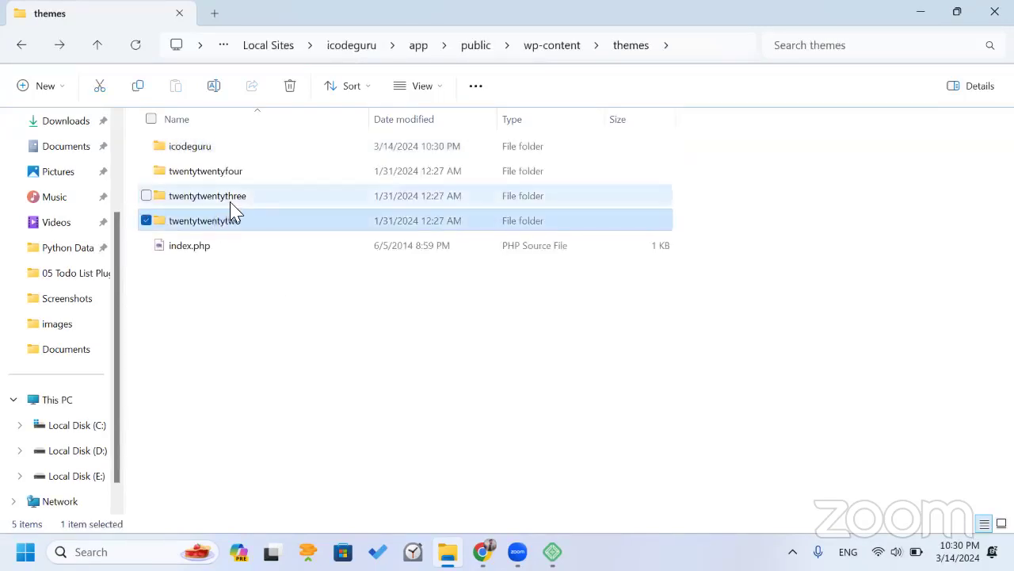
left_click(232, 198, "ctrl")
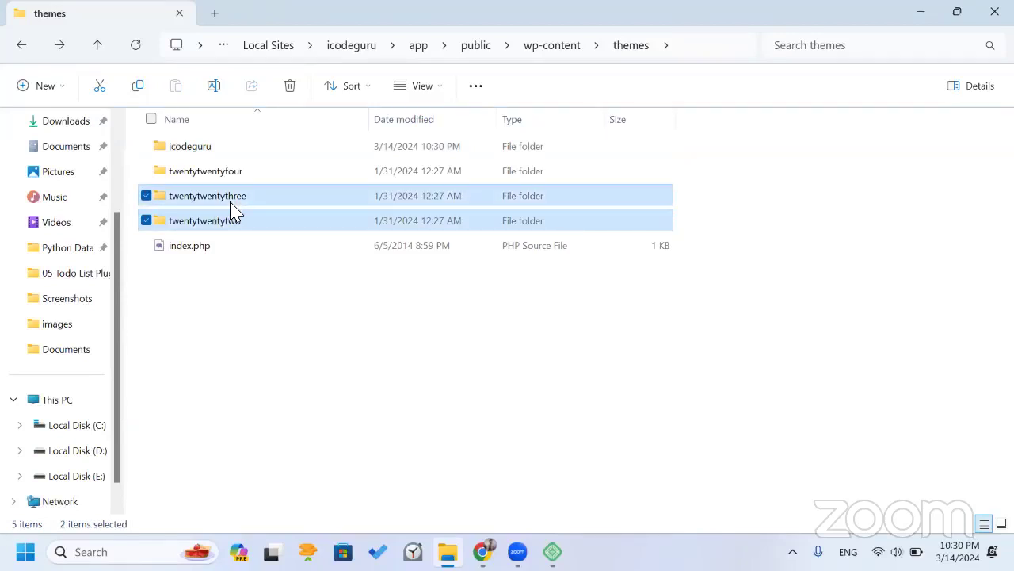
key("Delete")
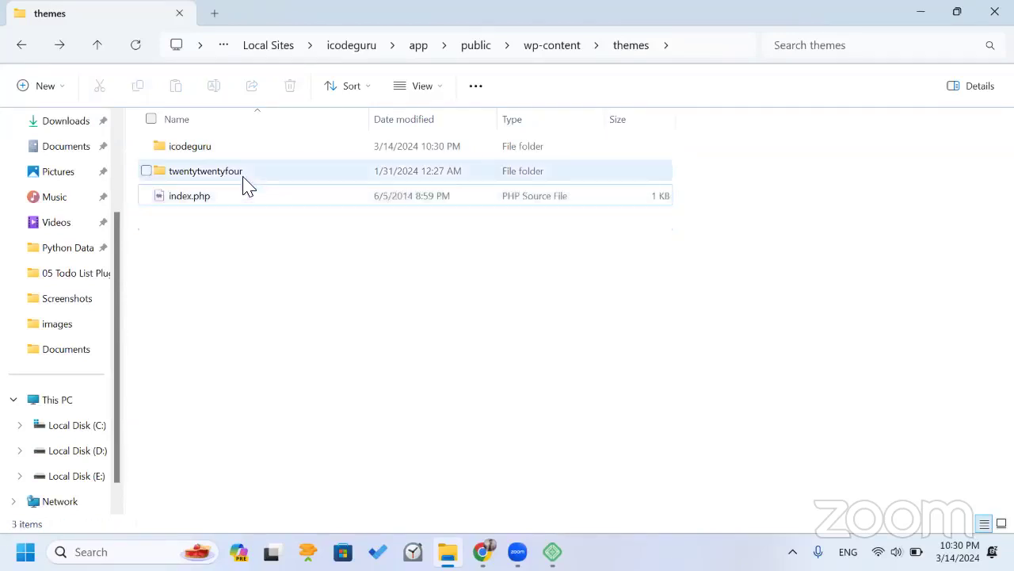
Delete the twentytwentyfour folder too, then go forward into the empty icodeguru folder.
left_click(256, 173)
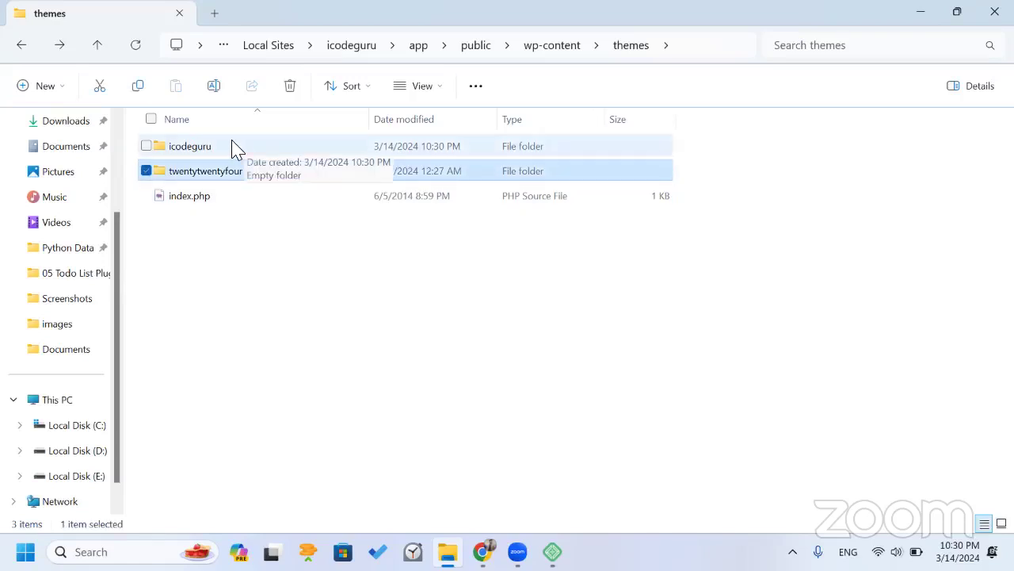
key("Delete")
key("alt+Right")
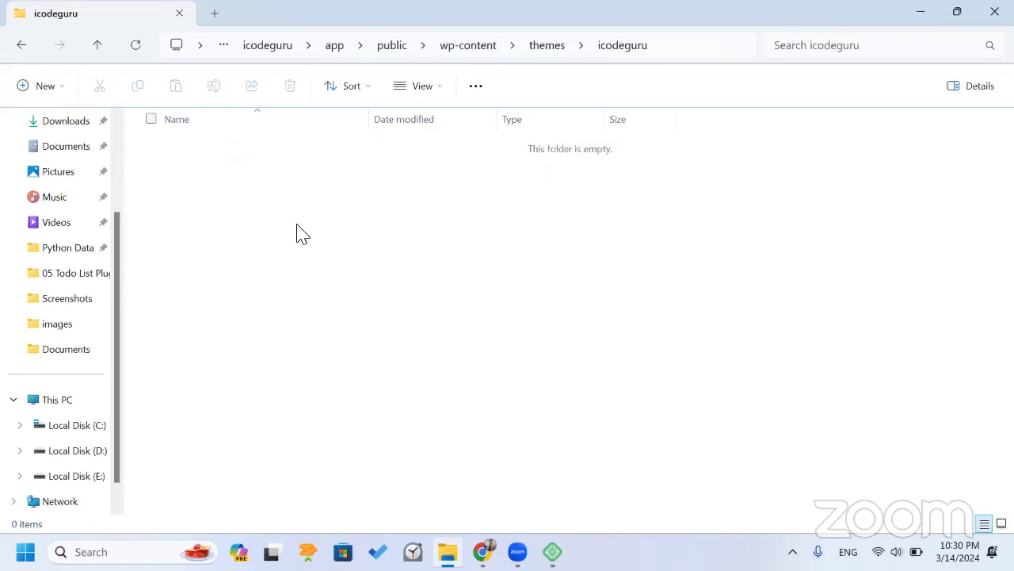
Open the empty icodeguru folder in Visual Studio Code with the Open with Code option.
right_click(301, 234)
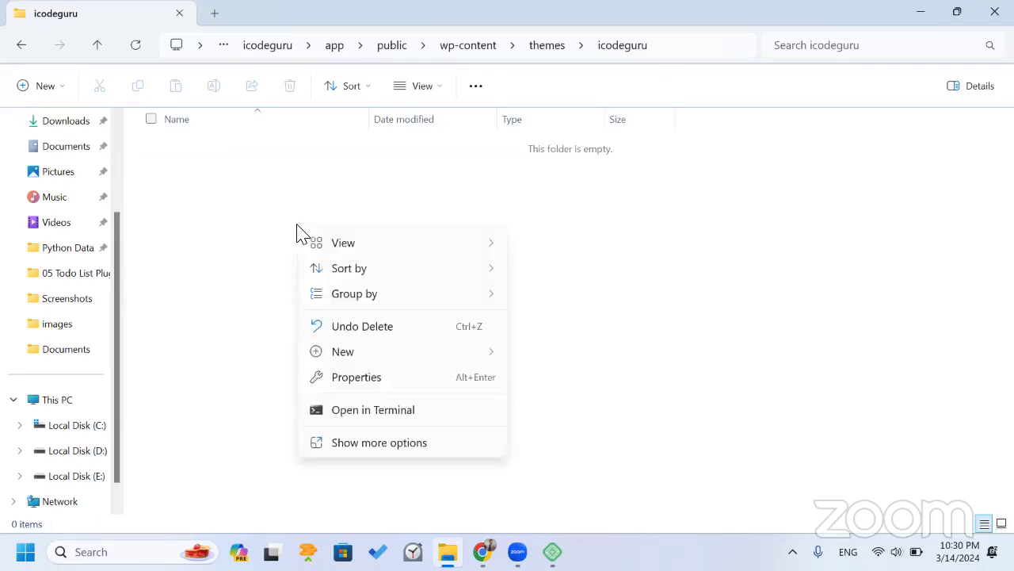
left_click(356, 442)
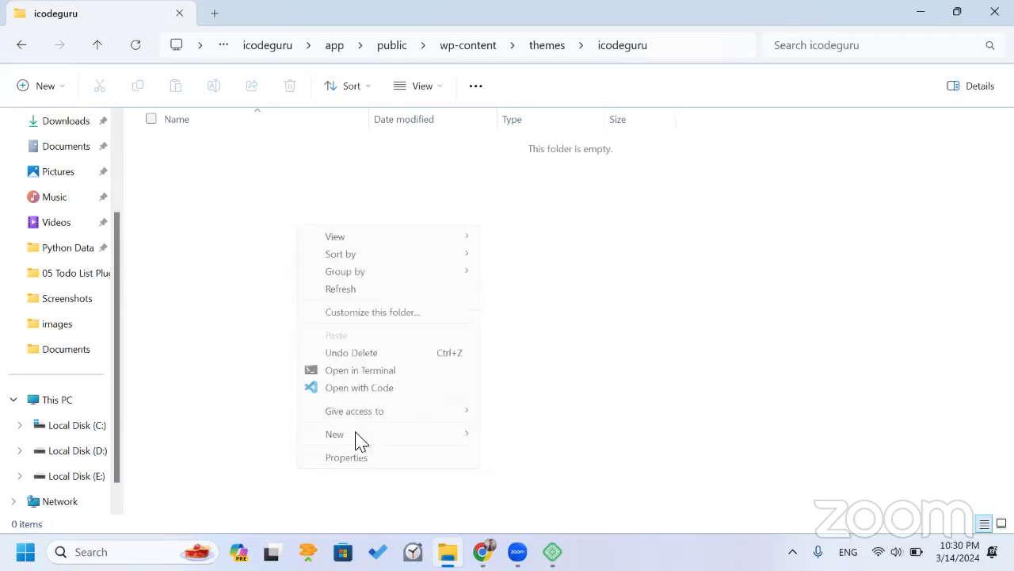
left_click(357, 389)
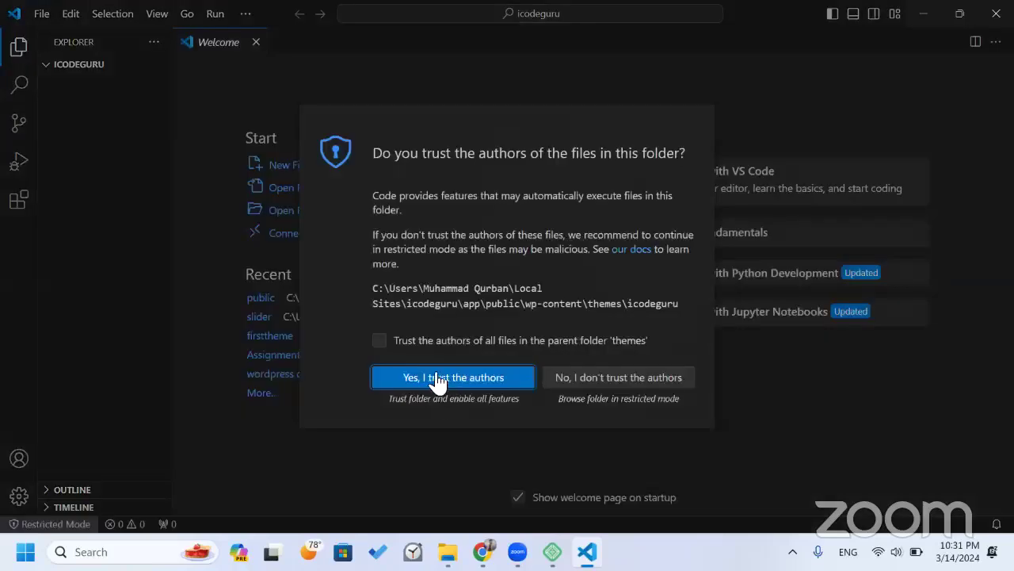
Trust the icodeguru folder's authors to exit restricted mode and widen the Explorer sidebar.
left_click(429, 377)
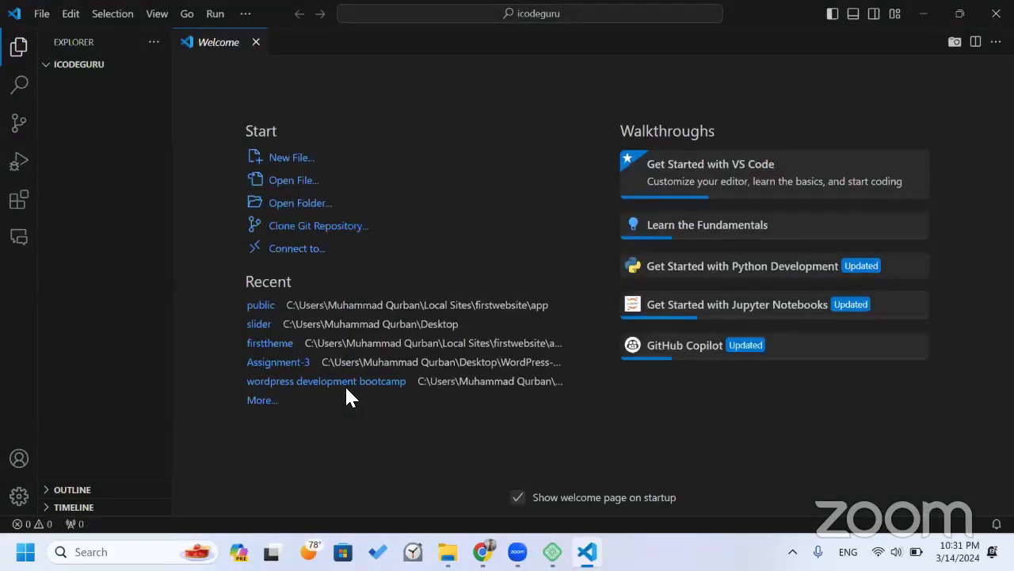
mouse_move(123, 65)
left_click_drag(177, 143, 222, 145)
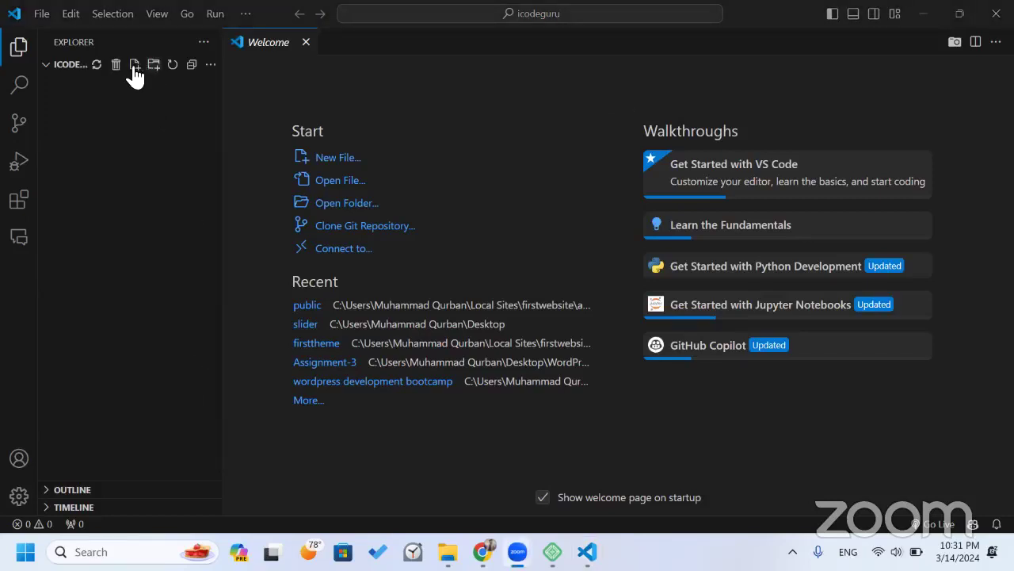
Create two new files, index.php and style.css, in the icodeguru folder.
left_click(134, 65)
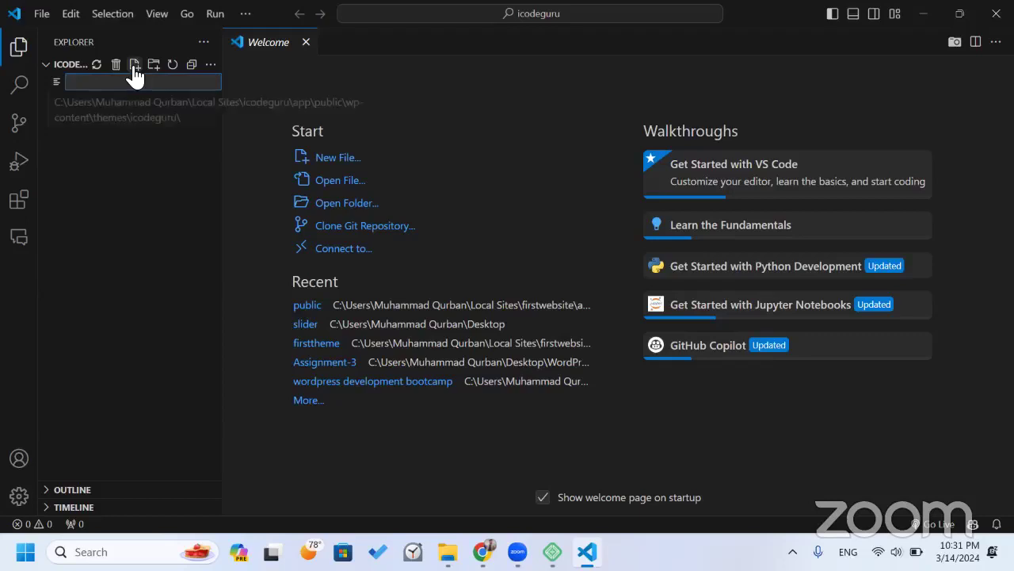
type("index.php")
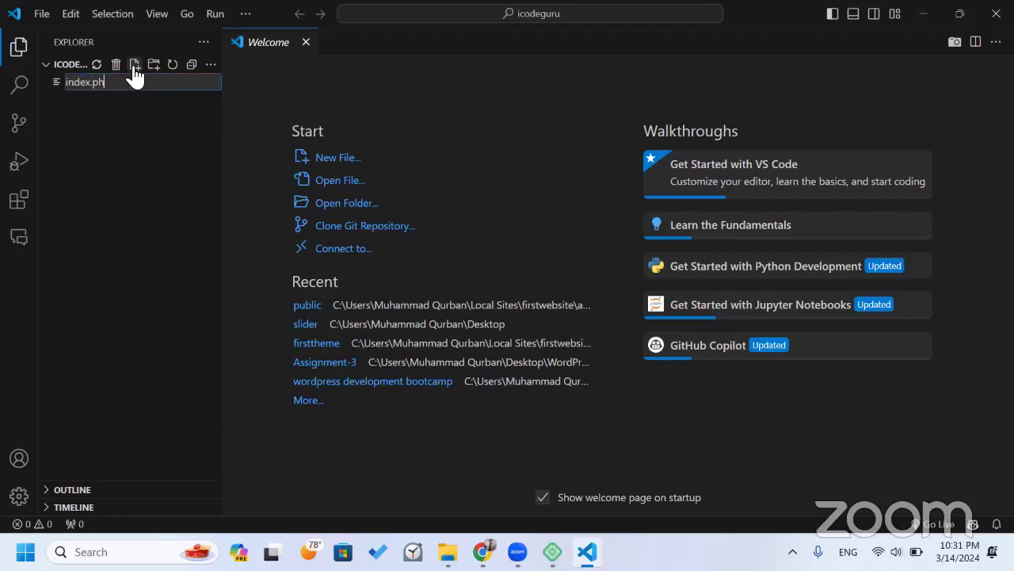
key("Return")
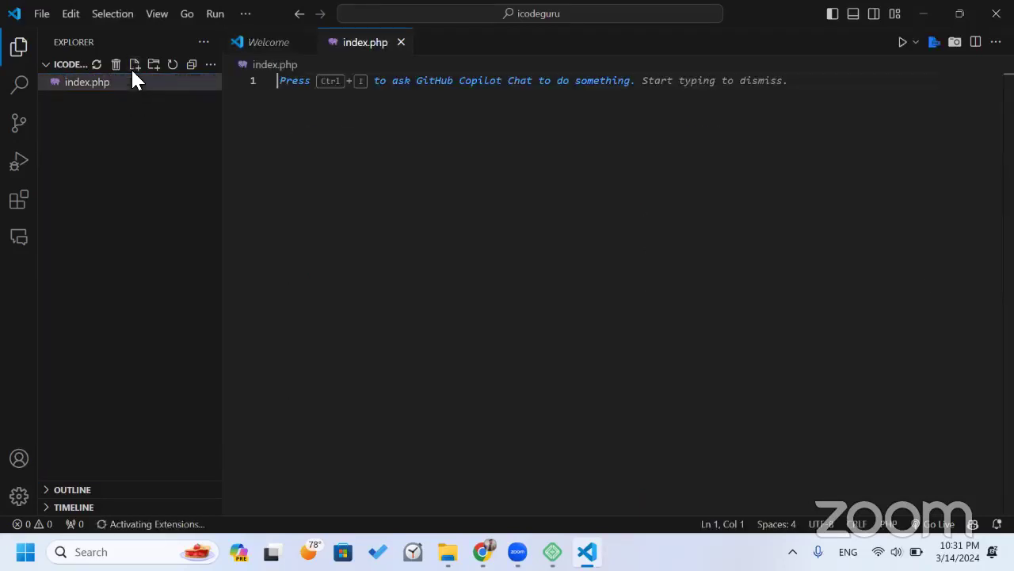
left_click(134, 66)
type("style")
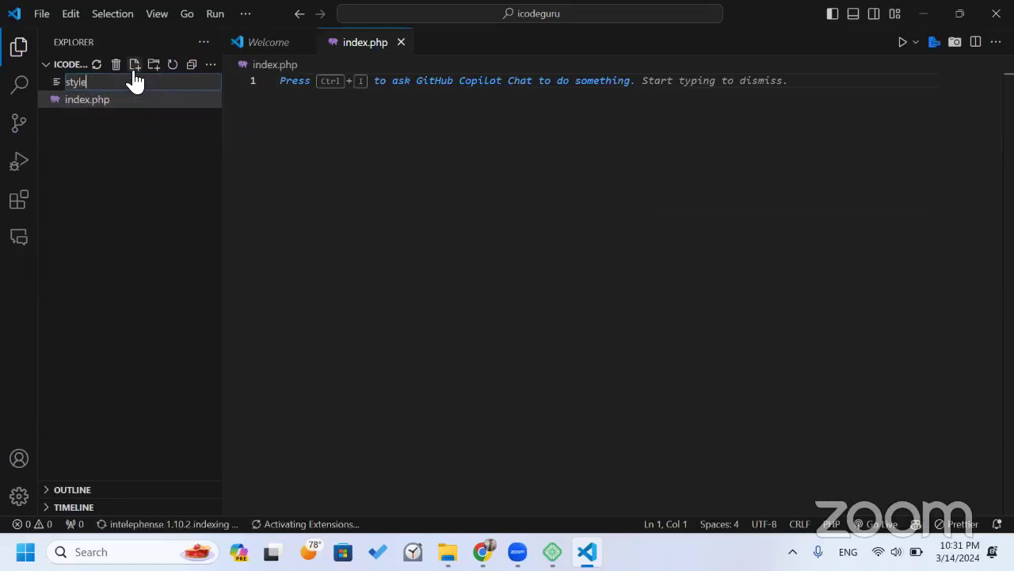
type(".css")
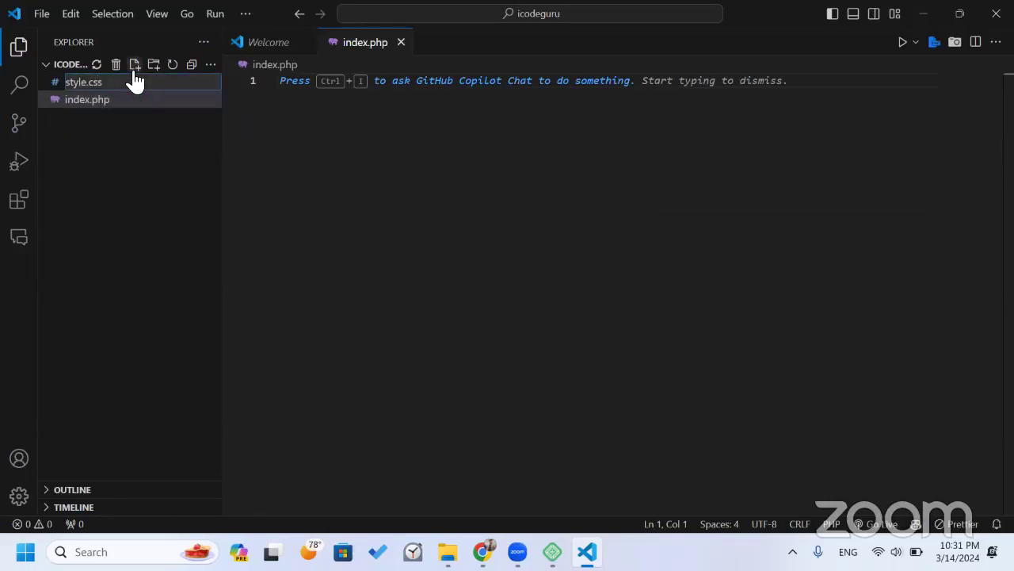
key("Return")
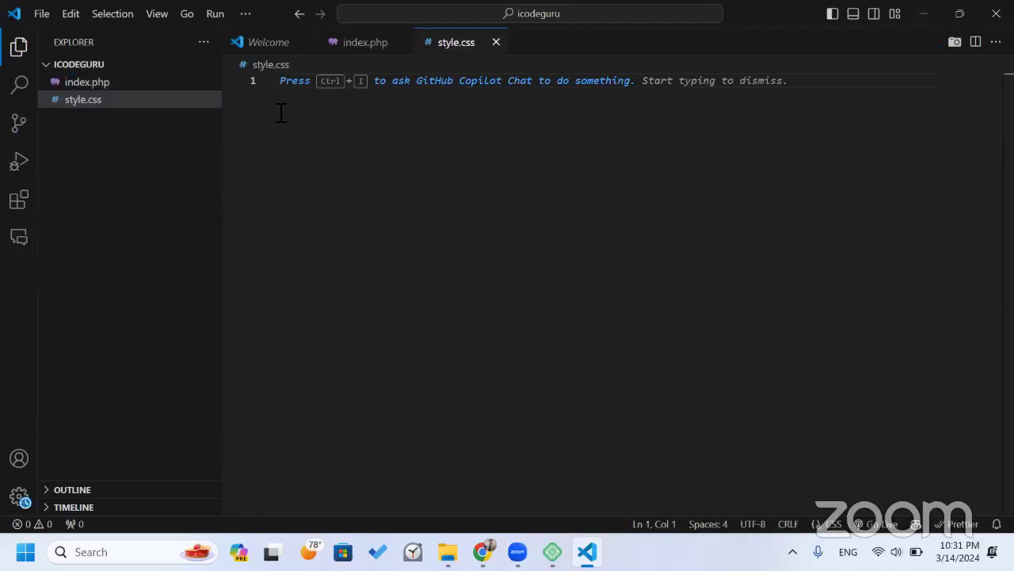
Close the Welcome page and return to the index.php editor tab.
left_click(271, 47)
left_click(306, 42)
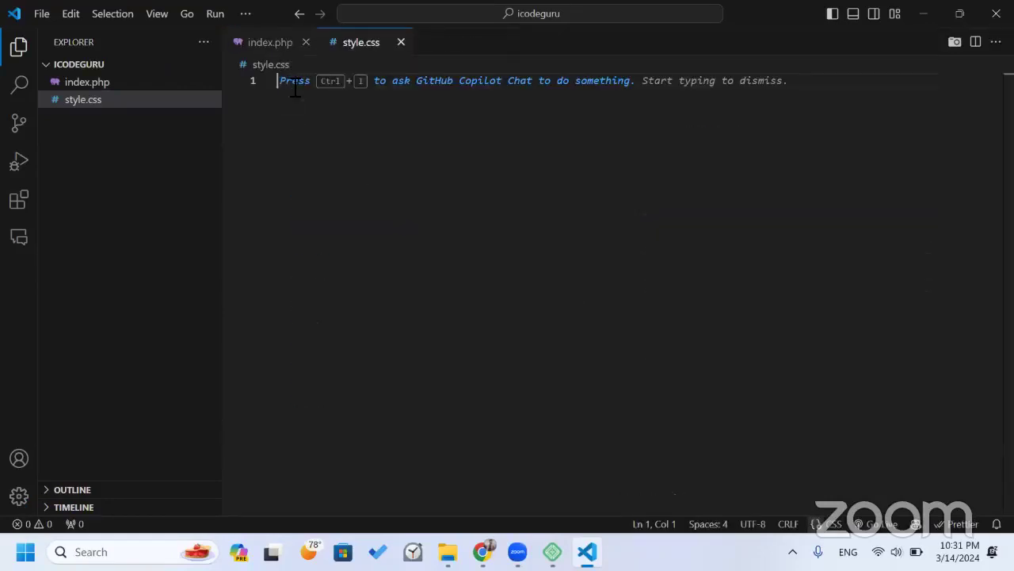
left_click(267, 43)
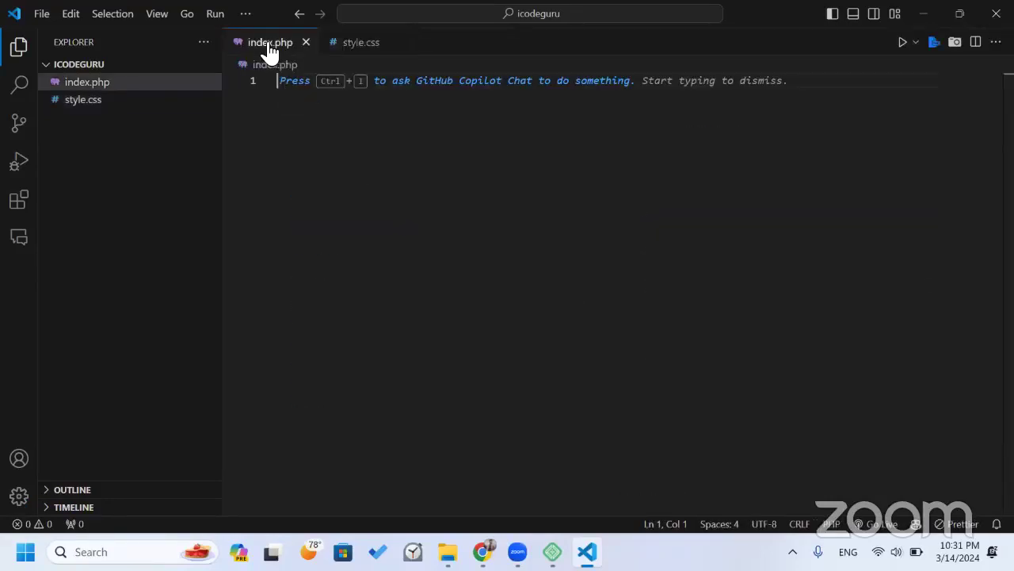
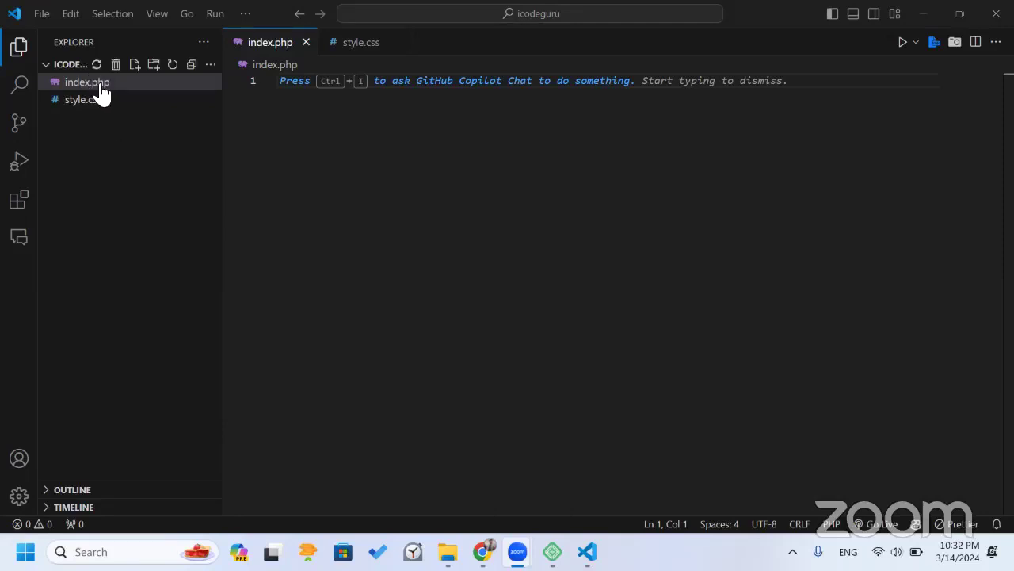
Write a <?php tag and echo "hello world "; in index.php, then save it.
left_click(321, 139)
type("<?php")
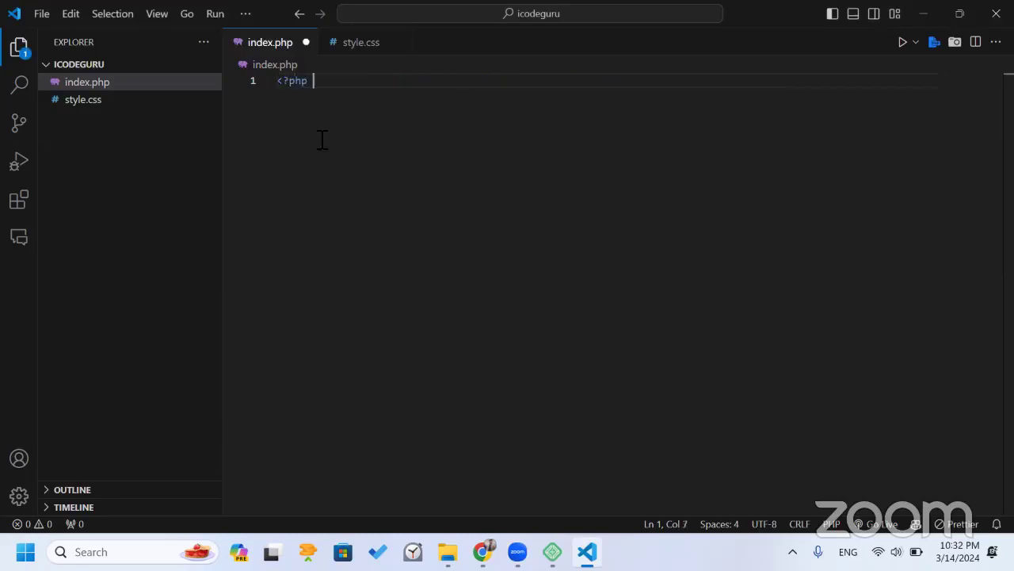
key("Return")
key("Return")
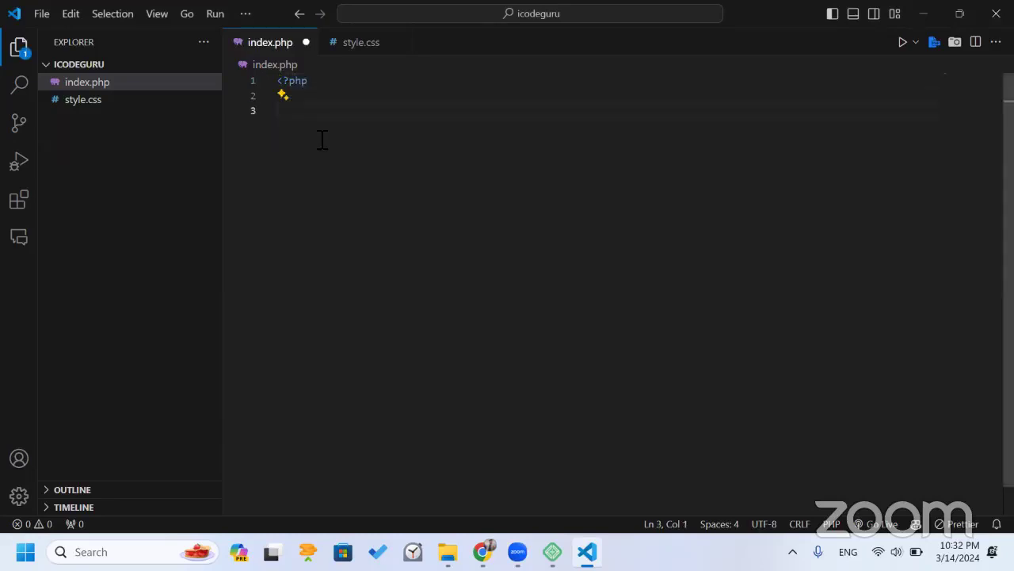
key("BackSpace")
type("echo \"hello ")
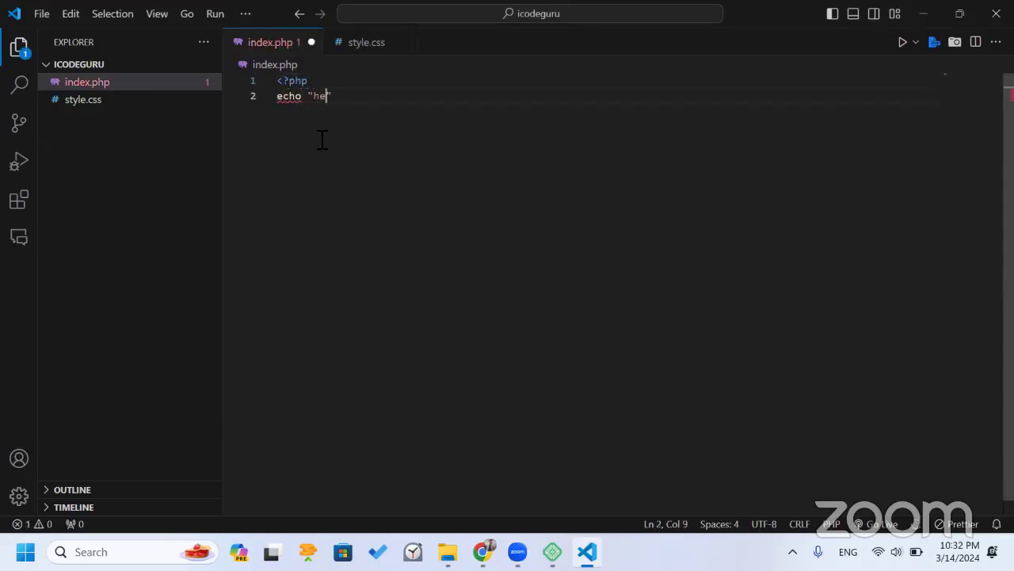
type("\"we")
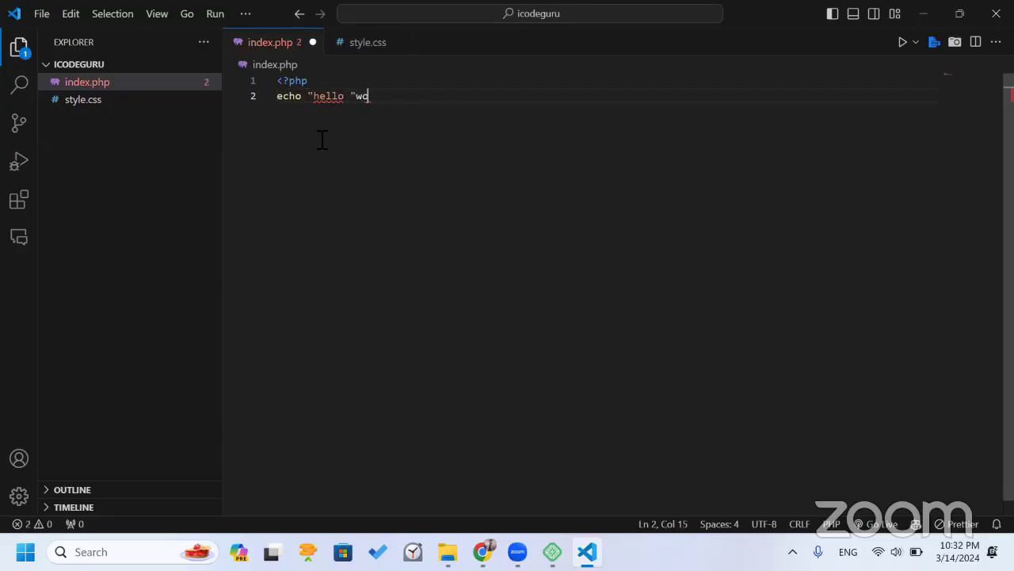
key("BackSpace")
key("BackSpace")
key("Left")
key("Left")
type("world")
key("End")
type(";")
key("Return")
key("ctrl+s")
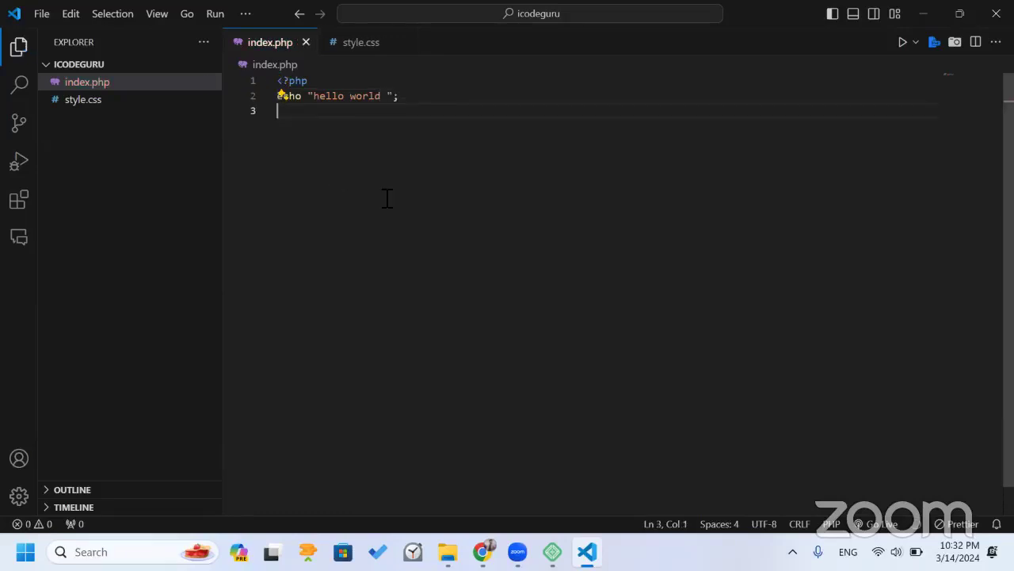
Start an empty /* */ comment block at the top of style.css.
left_click(369, 45)
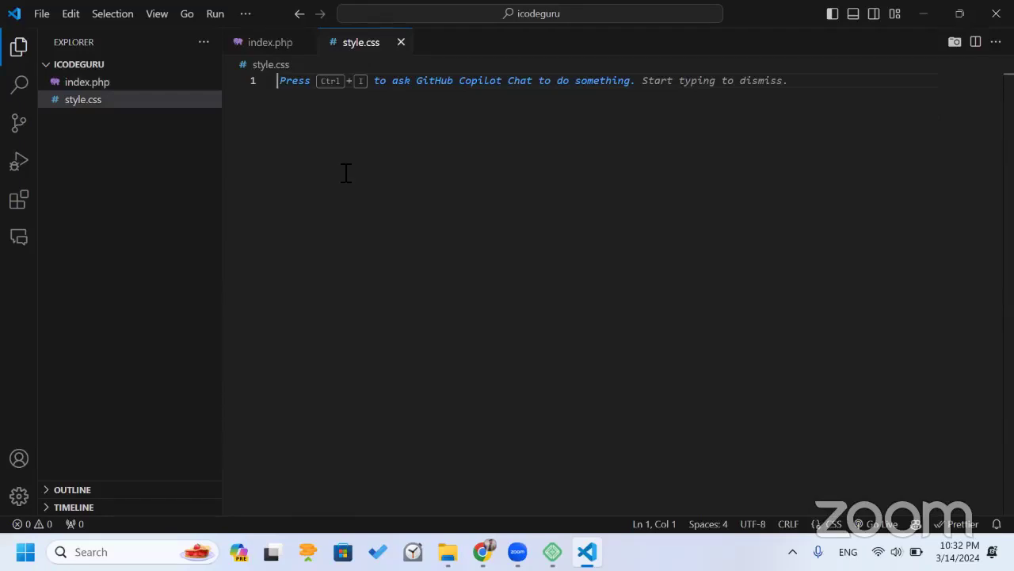
type("/*")
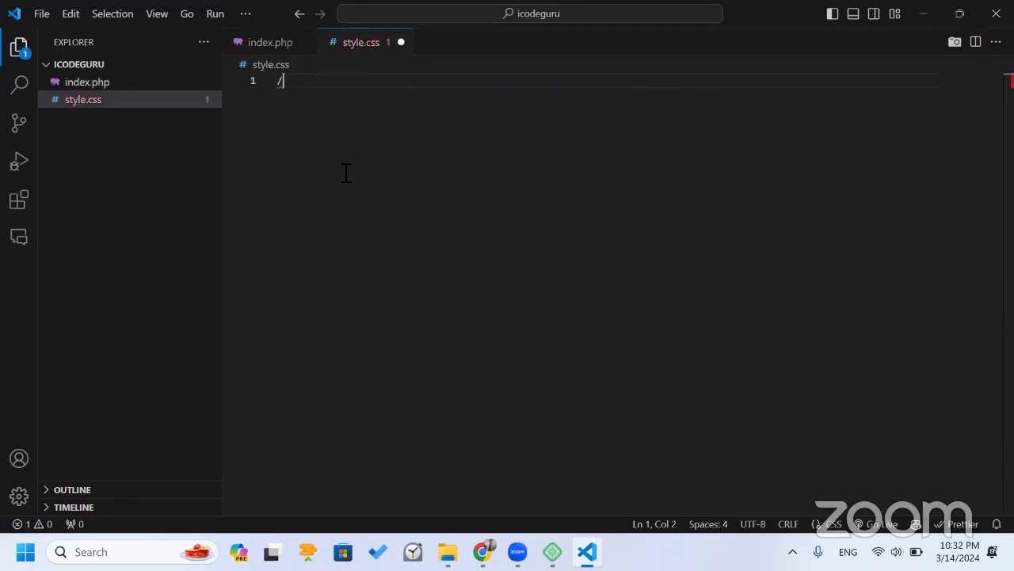
key("Return")
key("Return")
key("Return")
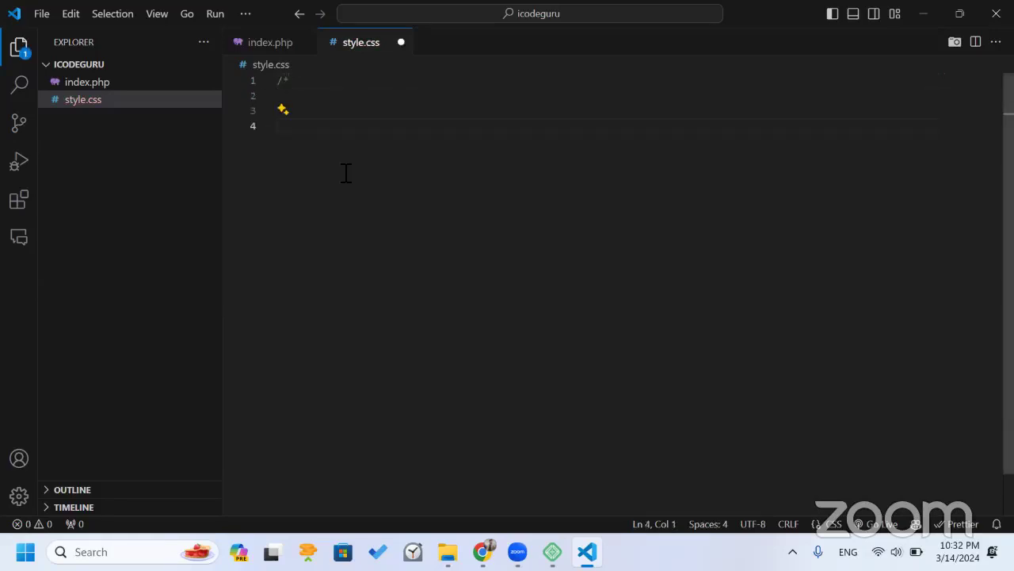
type("/")
key("BackSpace")
key("BackSpace")
type("*/")
left_click(298, 97)
type("Theme")
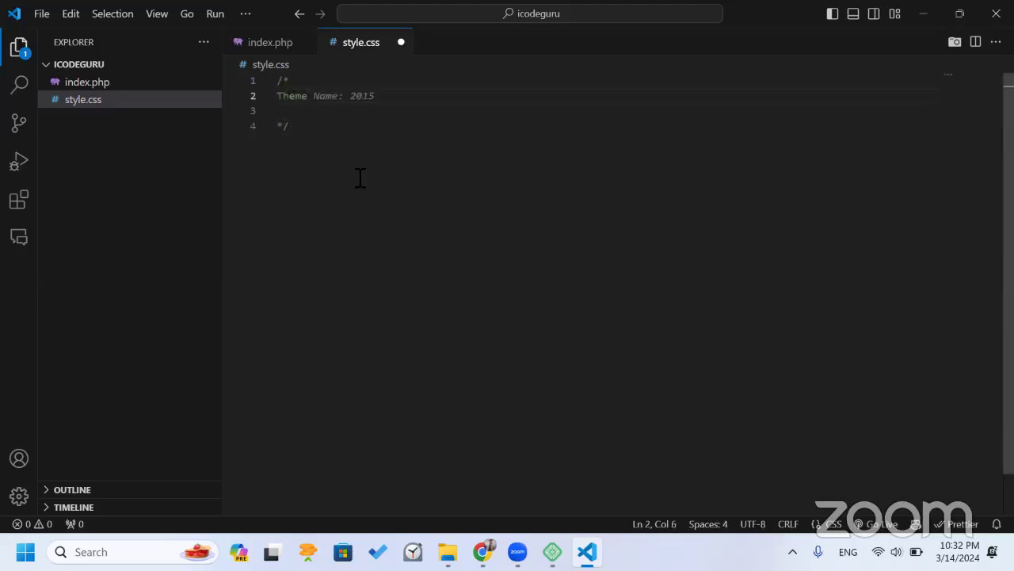
type(" Name:")
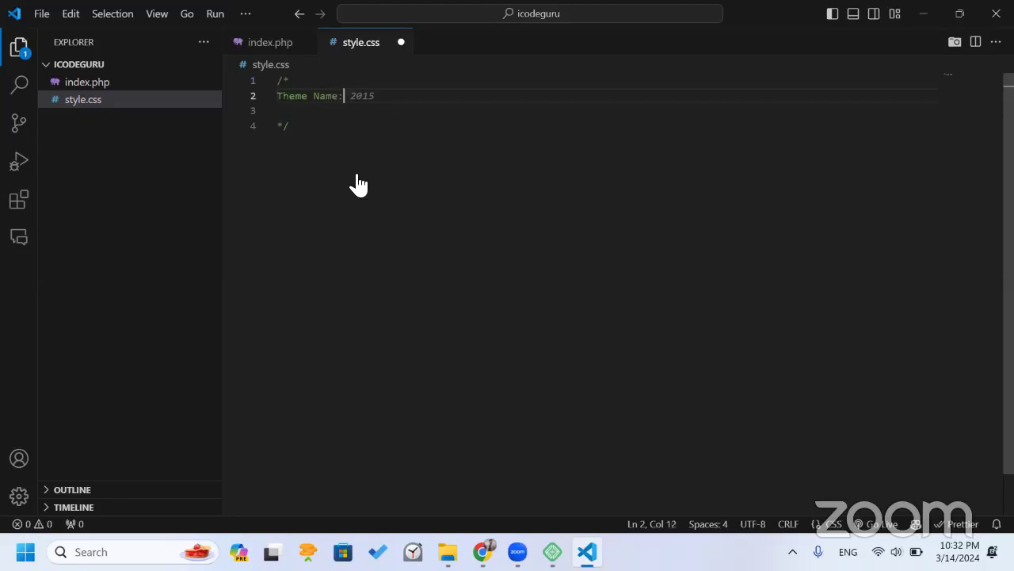
type(" Icodeguru")
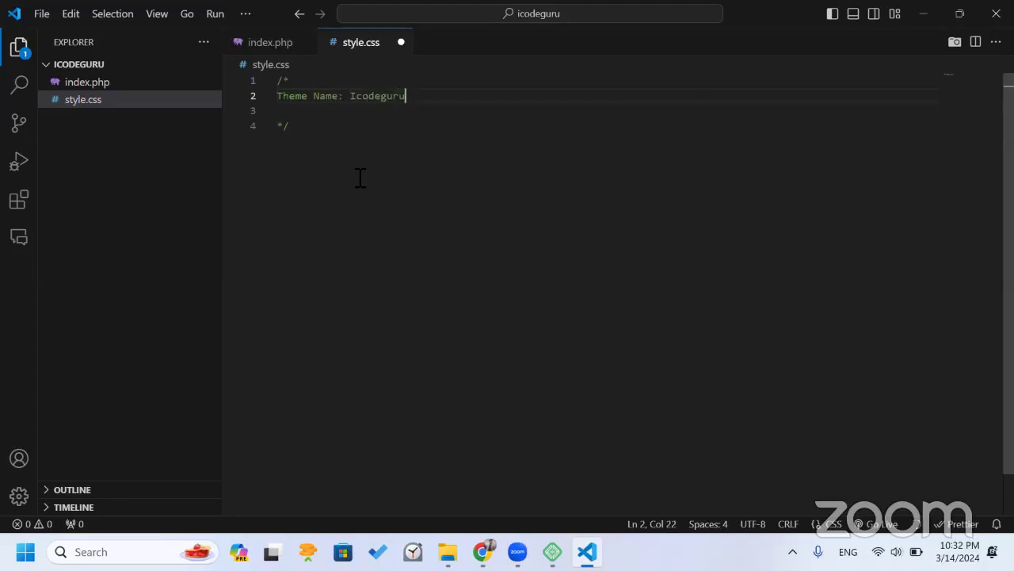
key("ctrl+s")
key("Return")
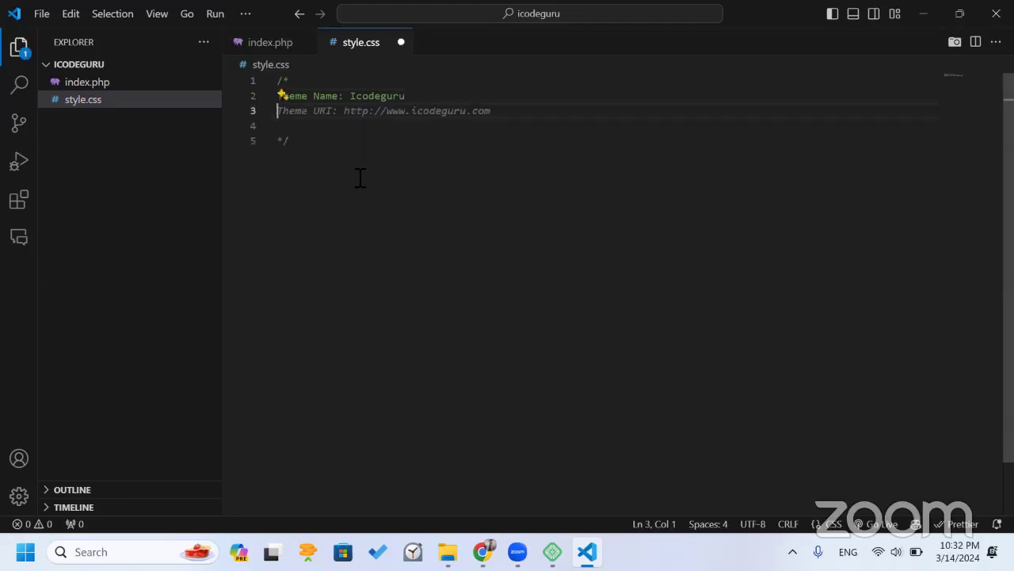
key("Tab")
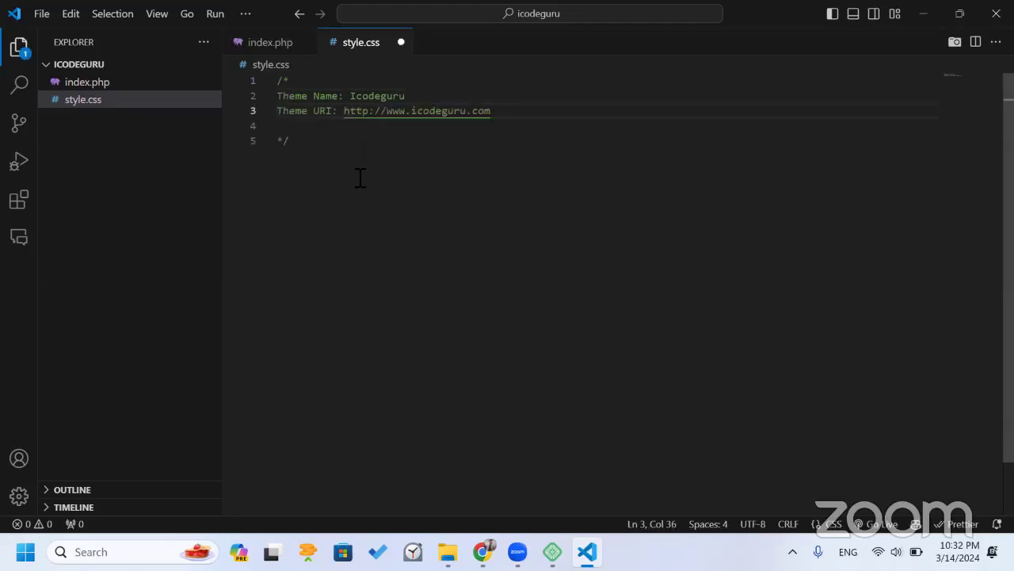
Change the Theme URI ending from .com to .pk and save style.css.
key("BackSpace")
key("Delete")
key("Delete")
type("pk")
key("ctrl+s")
Add an Author line with the author's name, Author URI, and Version: 1.0, then save.
key("Return")
type("a")
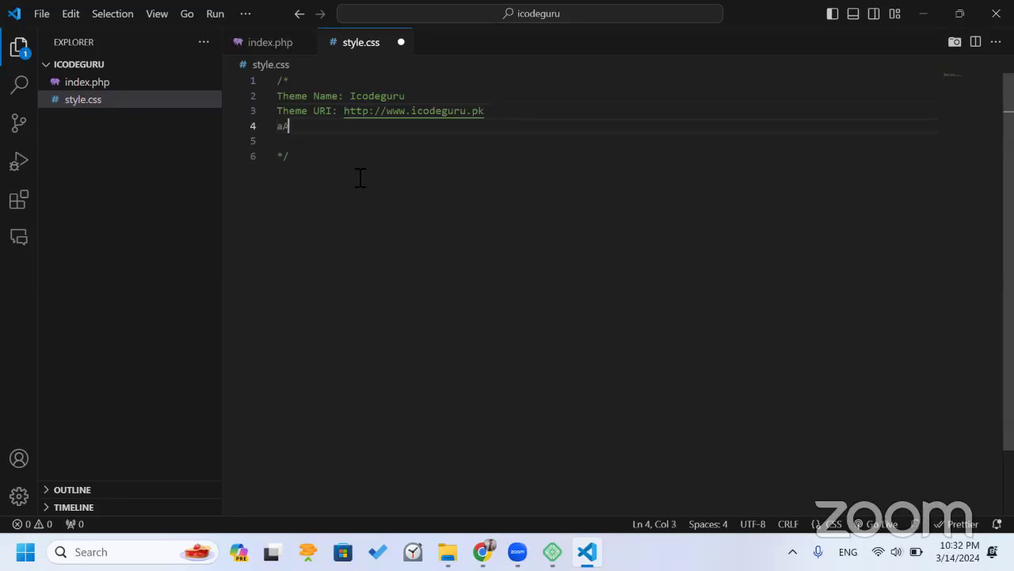
key("BackSpace")
type("Author: ")
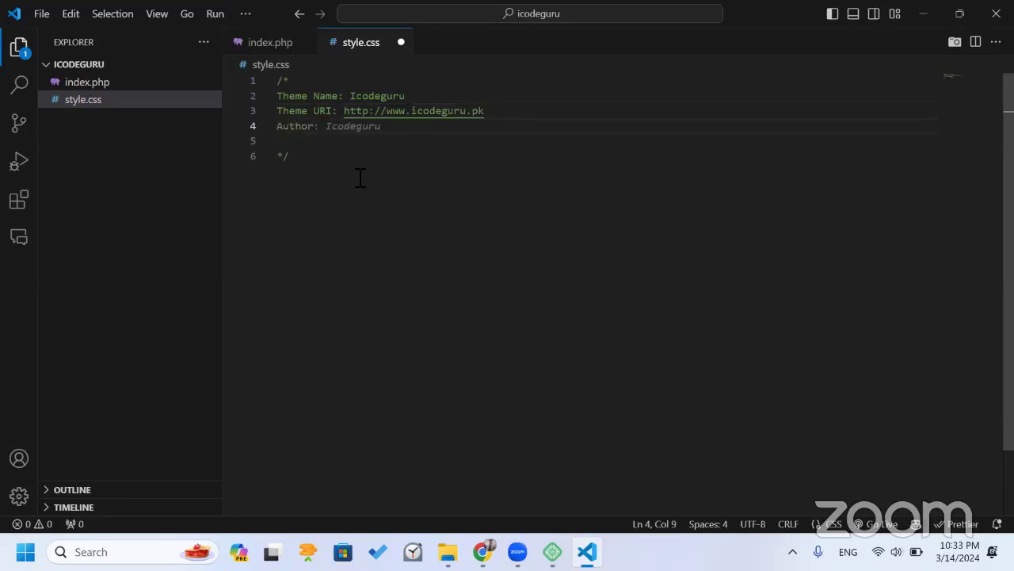
type("Muham")
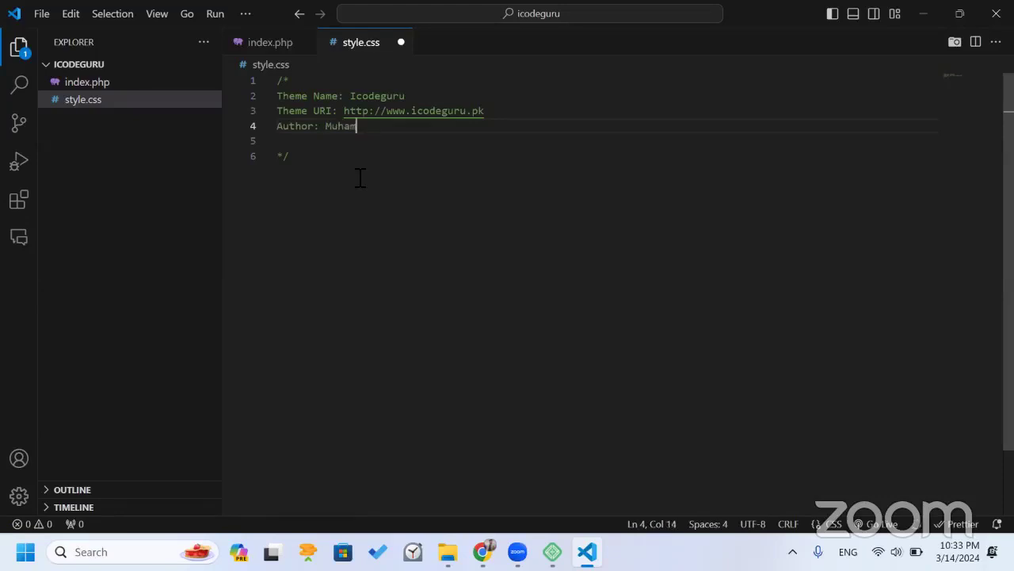
type("mad Qurban")
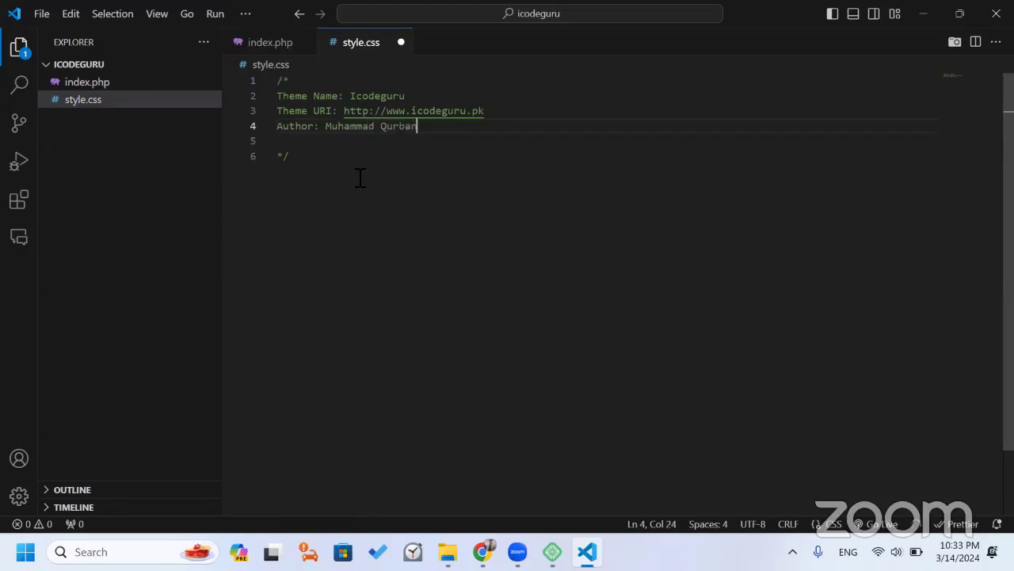
key("Return")
type("Author")
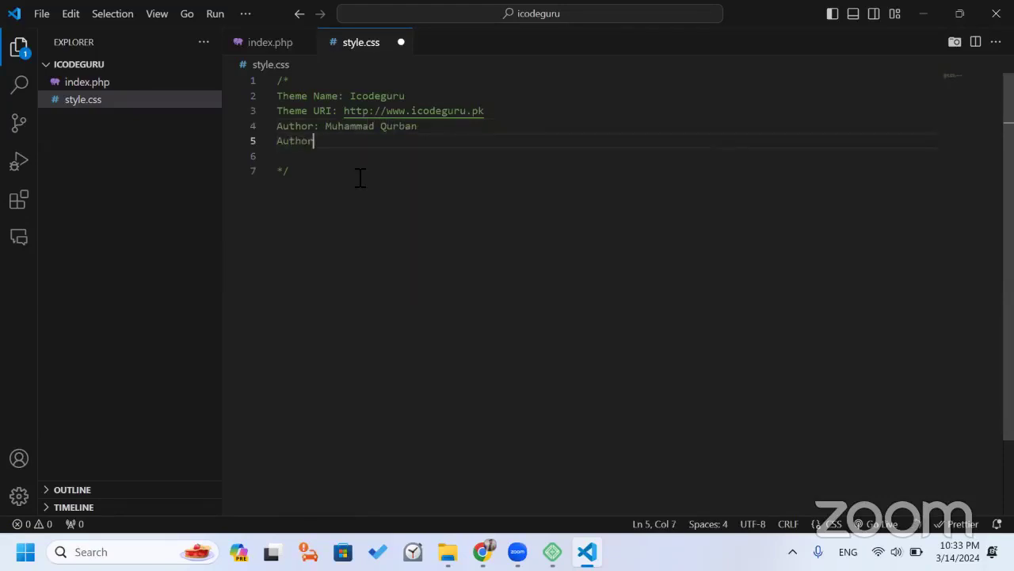
key("Tab")
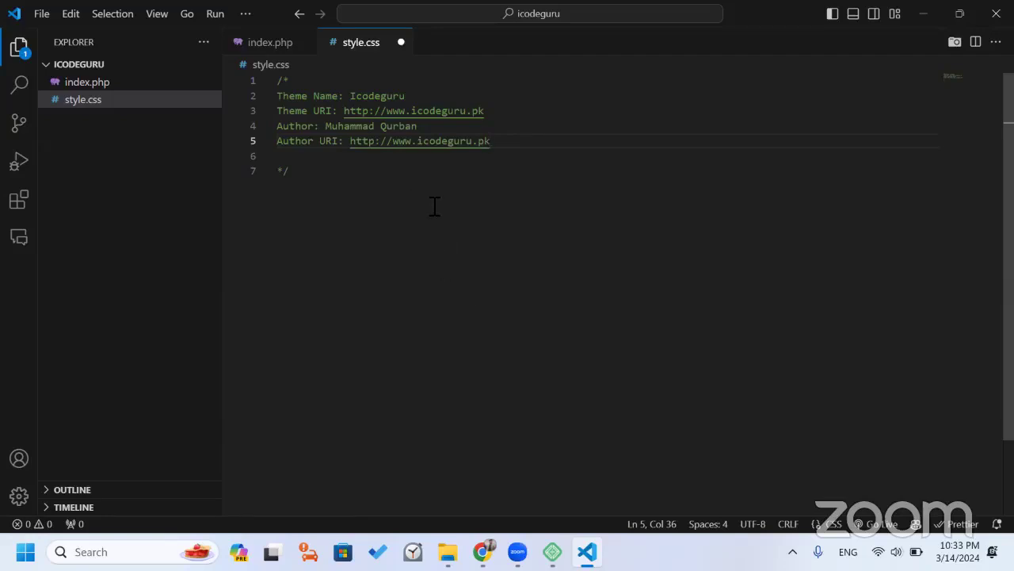
key("Return")
type("V")
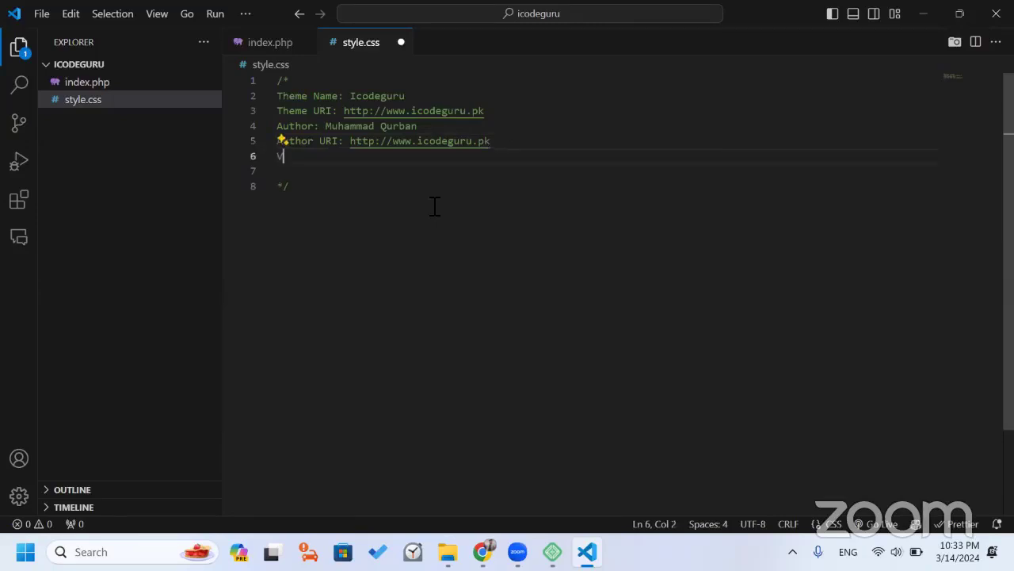
type("ersion")
key("Tab")
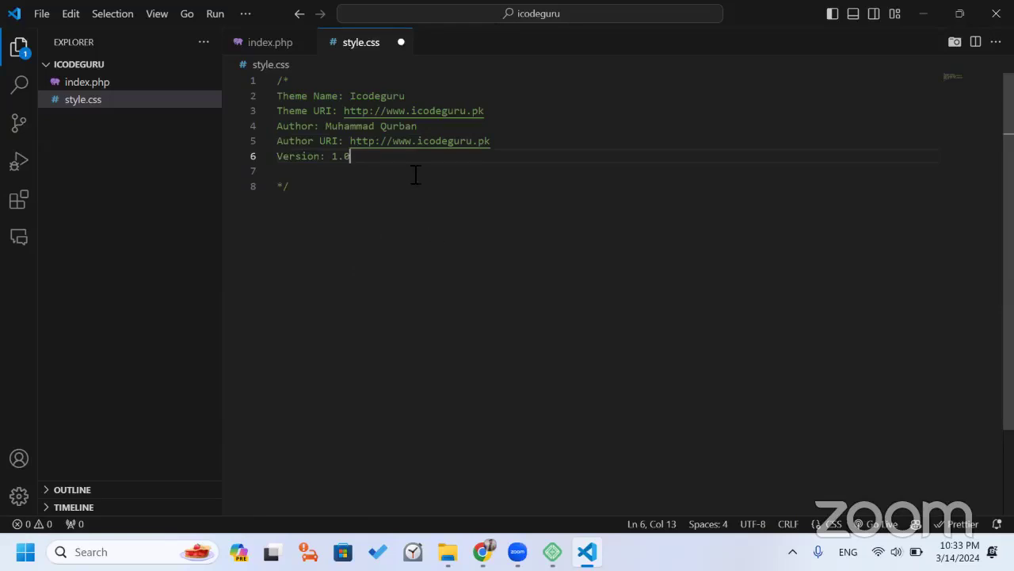
key("ctrl+s")
Add a Description line under the theme name using the suggestion and save style.css.
left_click(458, 109)
key("Up")
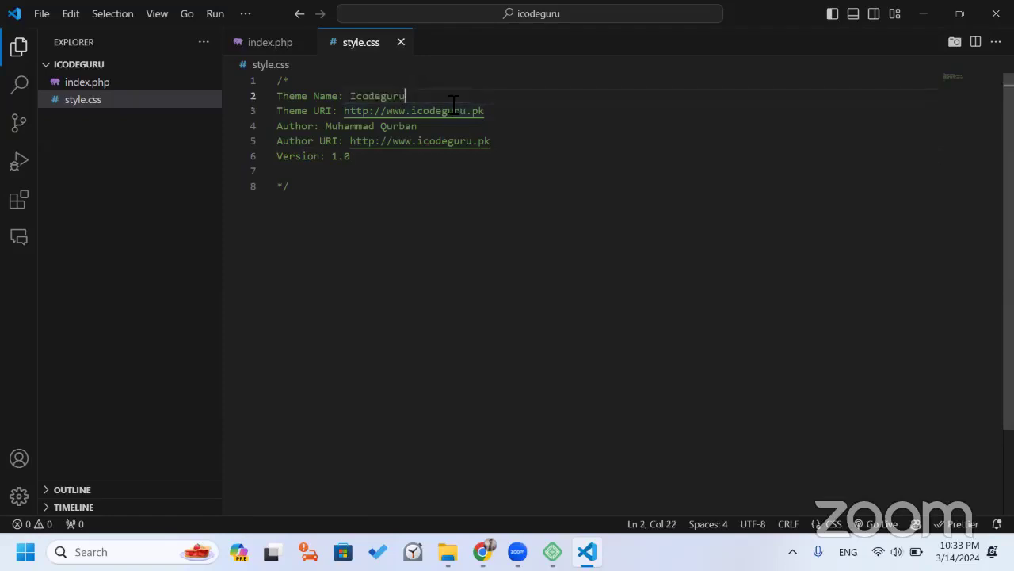
key("Return")
type("De")
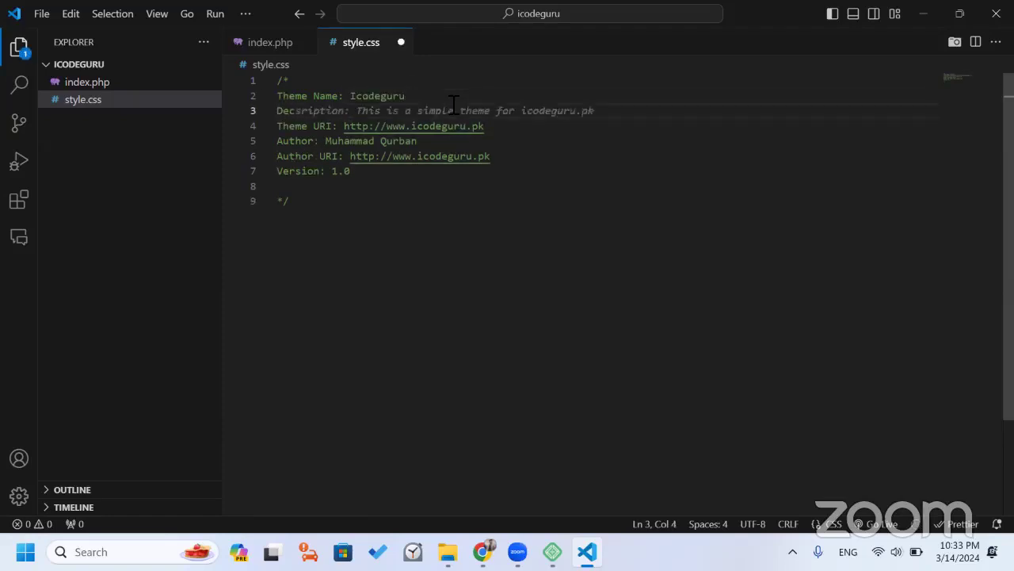
type("s")
key("Tab")
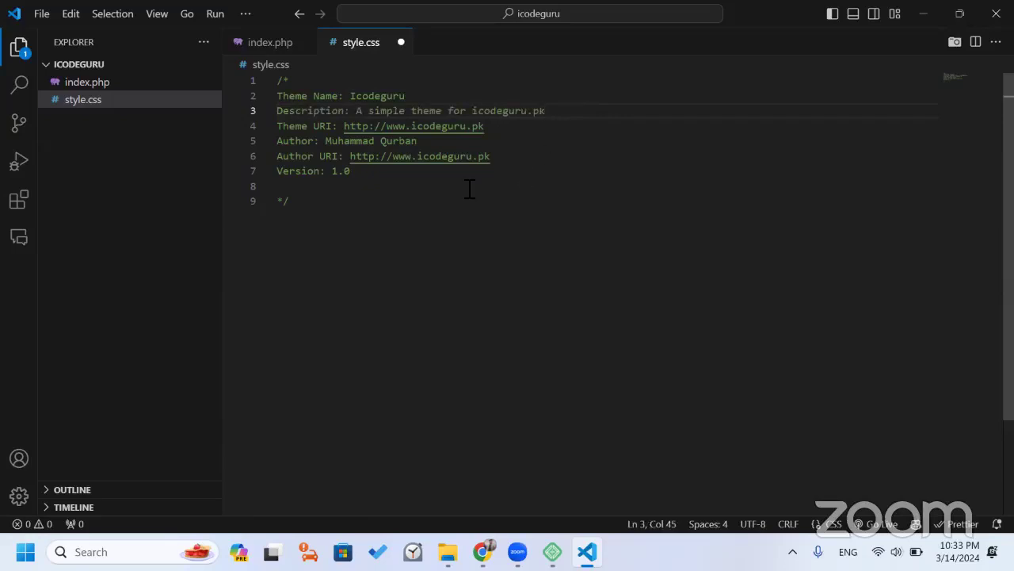
key("ctrl+s")
Undo the Author line edit, then reload the browser's WordPress Themes page to list Icodeguru.
left_click(345, 96)
left_click_drag(350, 96, 283, 141)
double_click(353, 96)
left_click(353, 96)
key("ctrl+z")
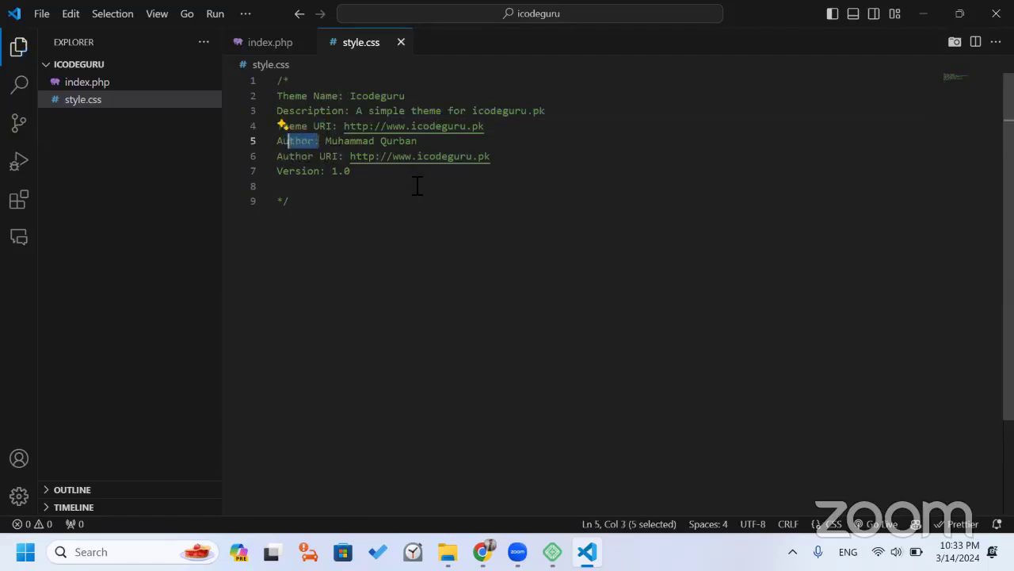
left_click(352, 156)
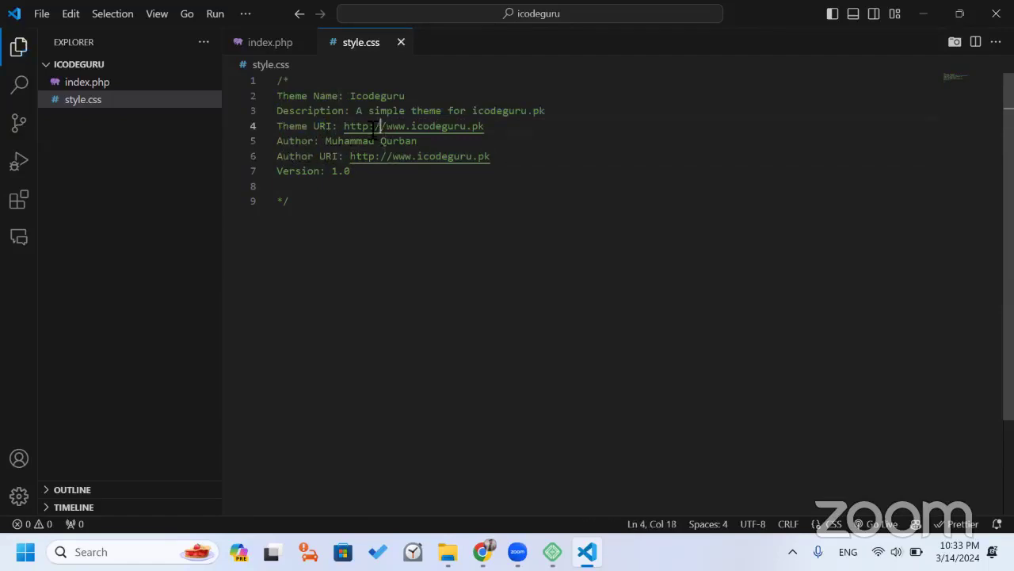
left_click(393, 111)
left_click_drag(308, 171, 295, 171)
left_click(325, 199)
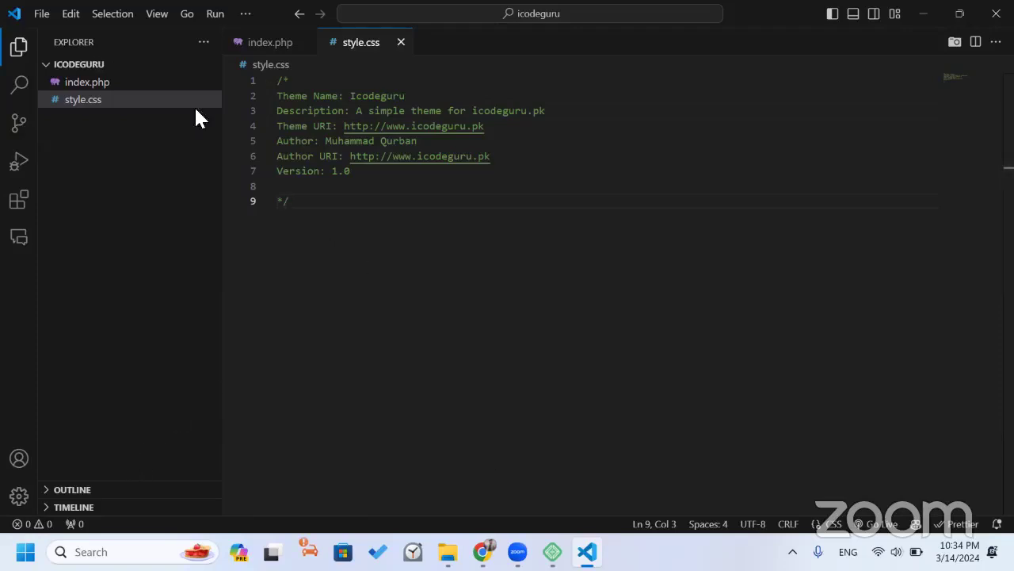
key("alt+Tab")
left_click(75, 49)
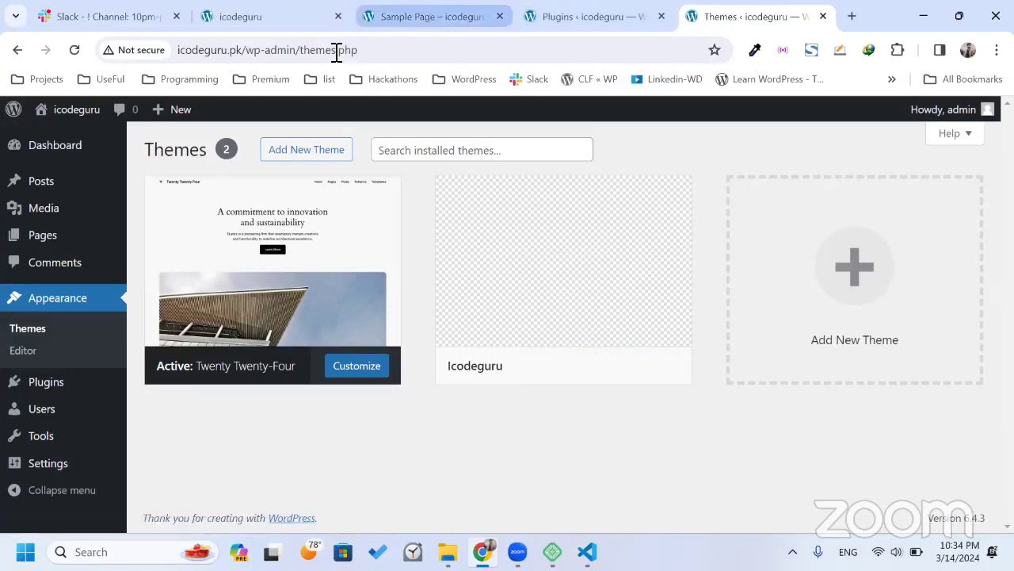
Load the icodeguru.pk home page in the Sample Page tab, then return to the Themes page.
key("ctrl+3")
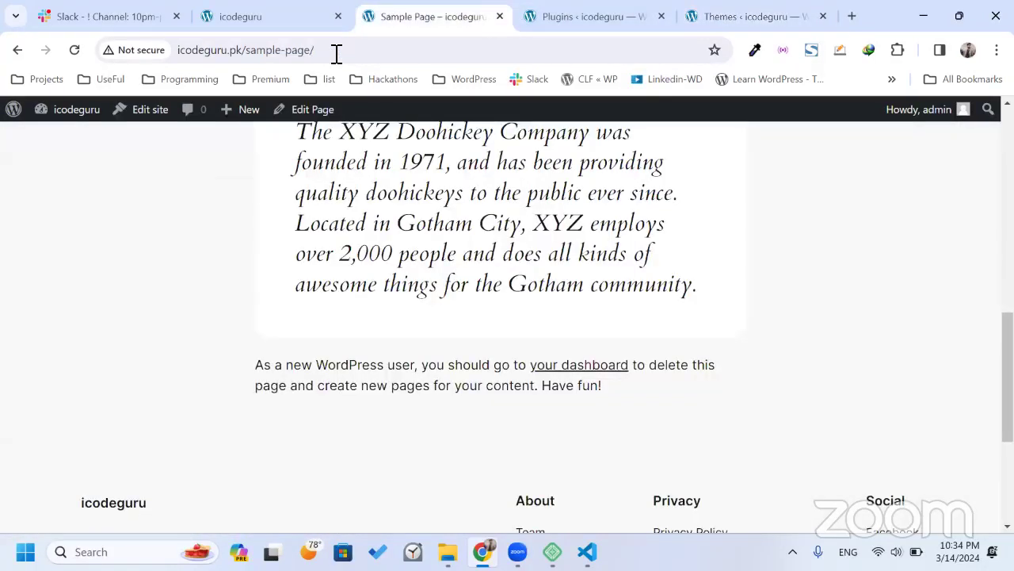
left_click(336, 50)
key("BackSpace")
key("BackSpace")
key("BackSpace")
key("BackSpace")
key("BackSpace")
key("BackSpace")
key("BackSpace")
key("BackSpace")
key("BackSpace")
key("BackSpace")
key("BackSpace")
key("BackSpace")
key("Return")
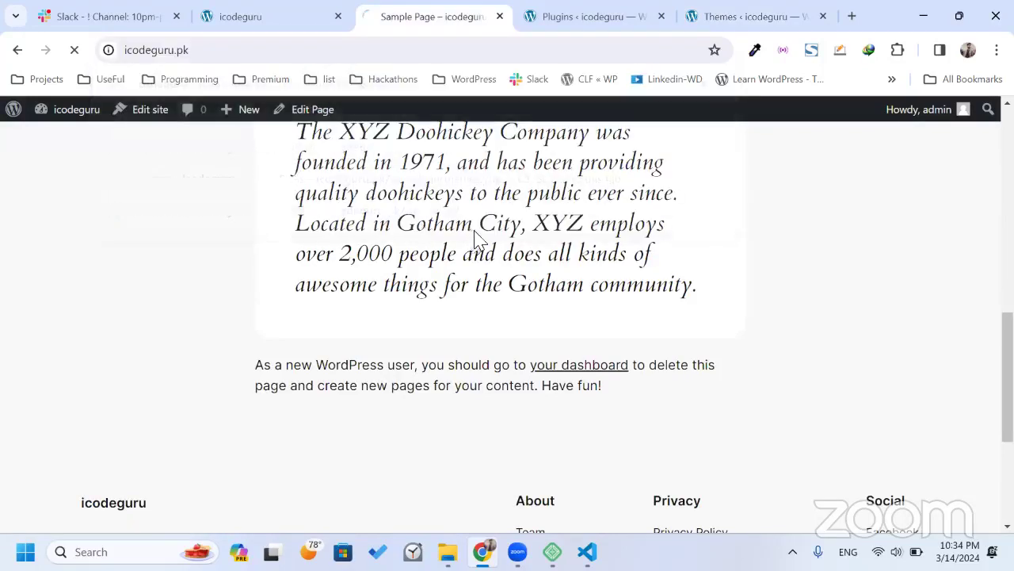
left_click(727, 19)
mouse_move(537, 294)
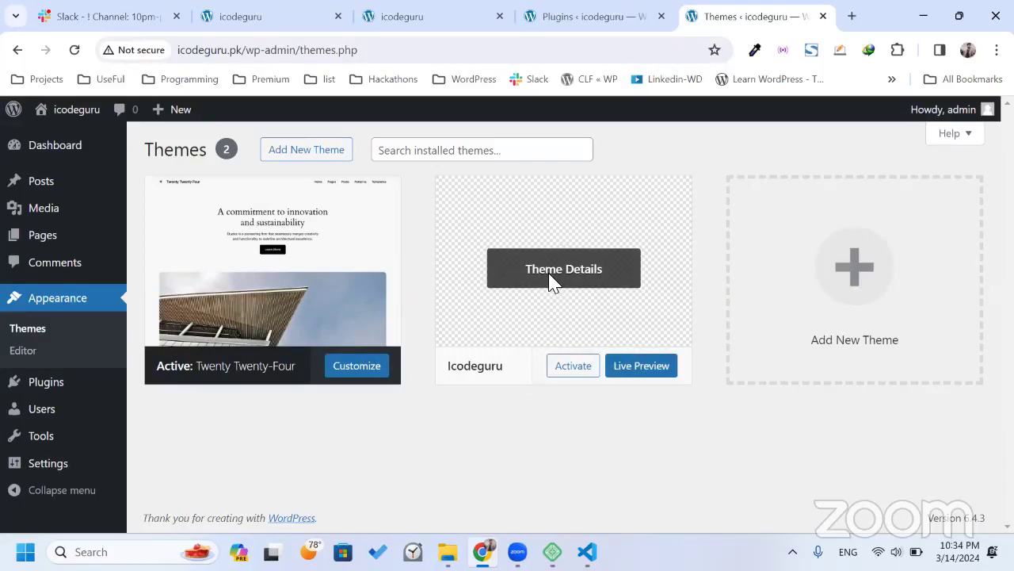
left_click(632, 228)
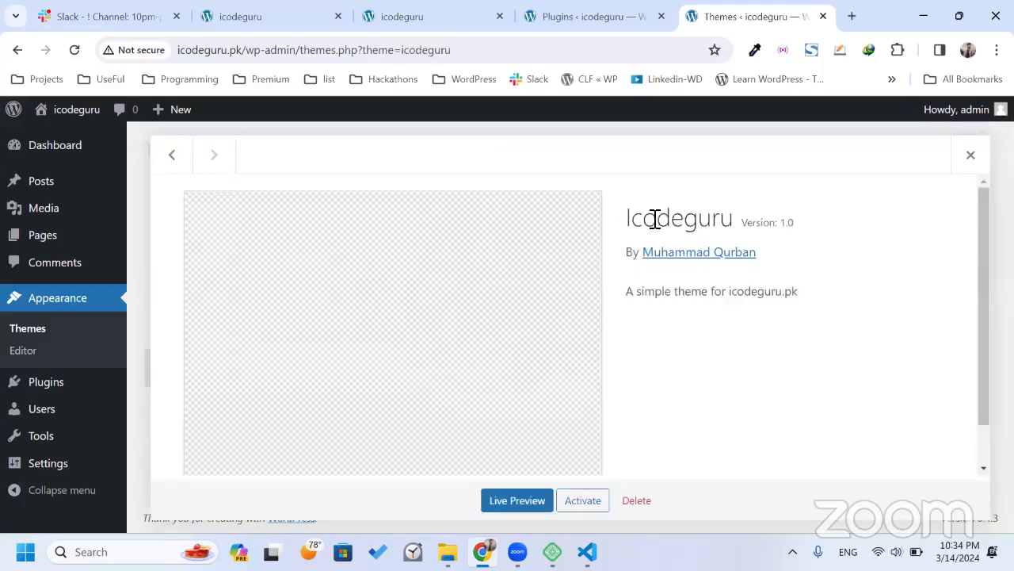
double_click(711, 223)
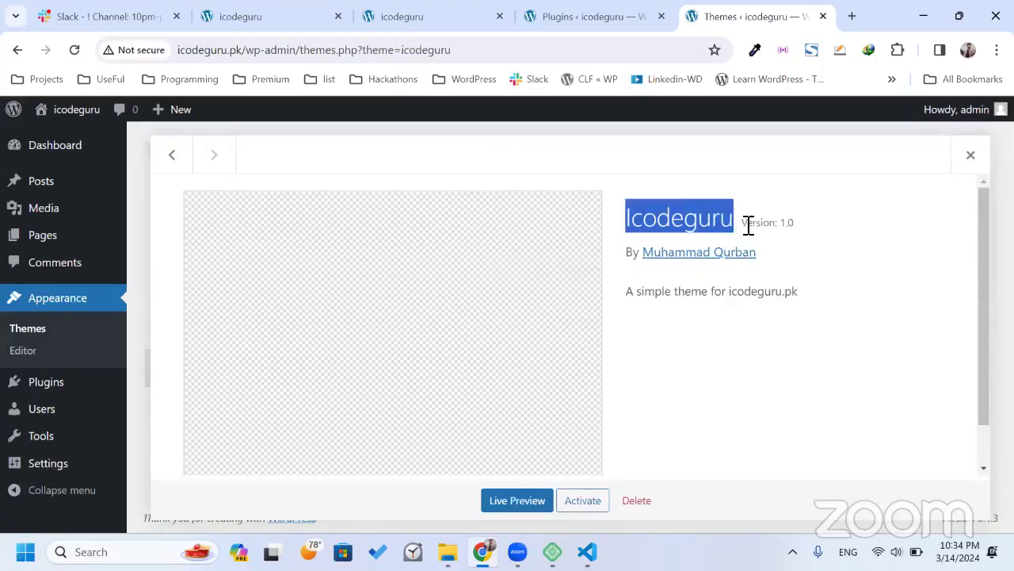
left_click_drag(748, 224, 805, 228)
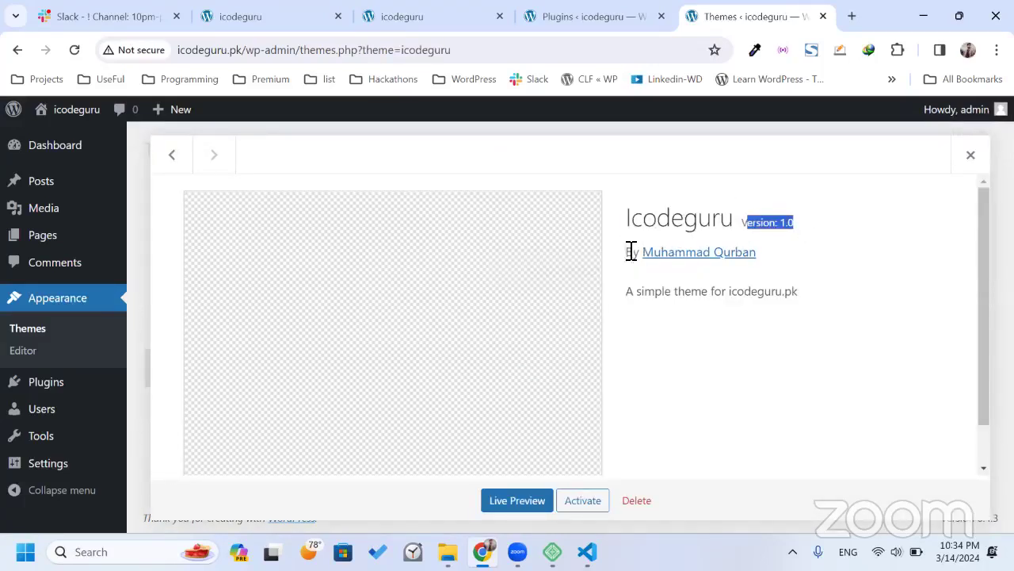
left_click_drag(626, 253, 655, 257)
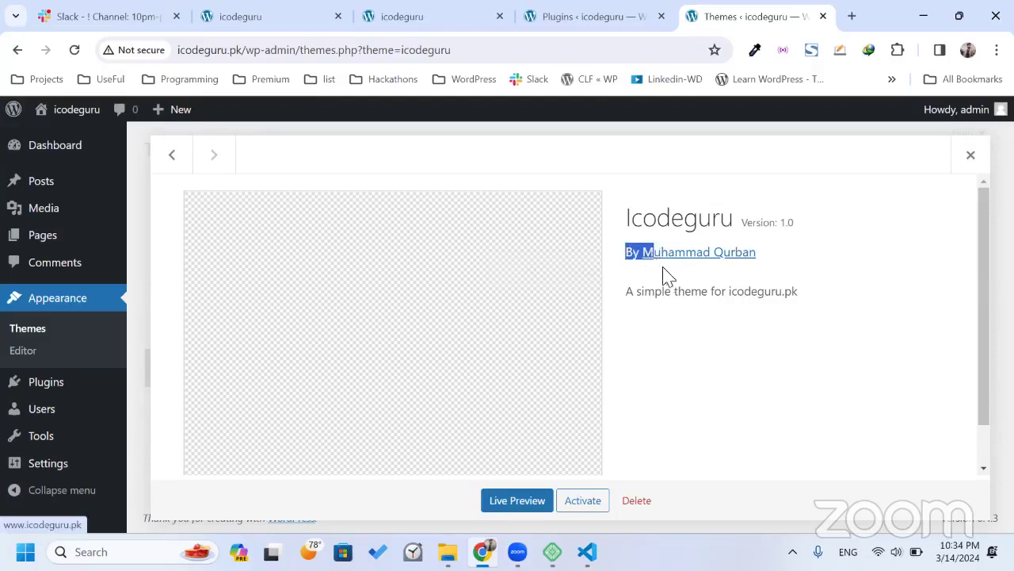
left_click(670, 279)
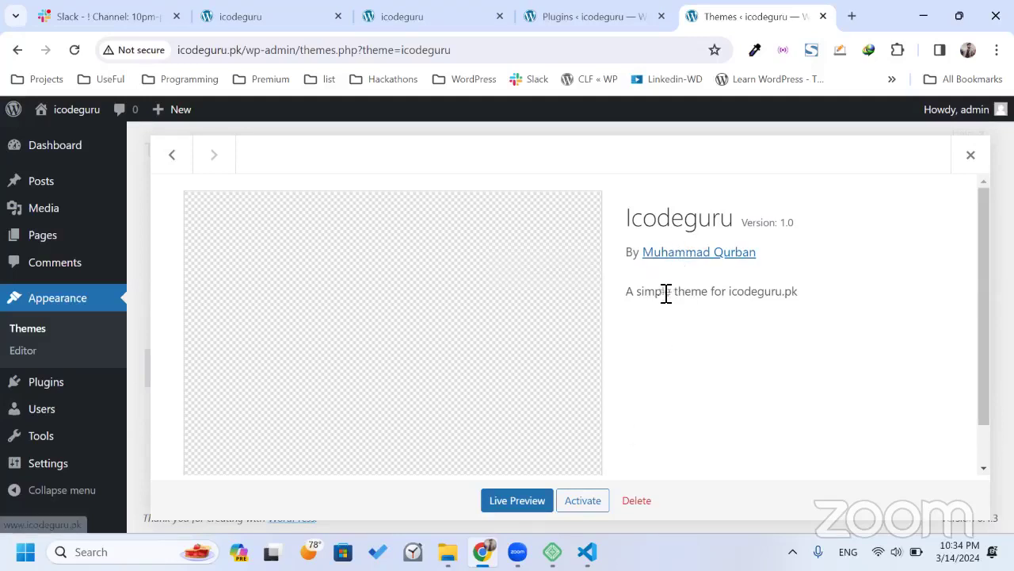
left_click_drag(626, 293, 760, 299)
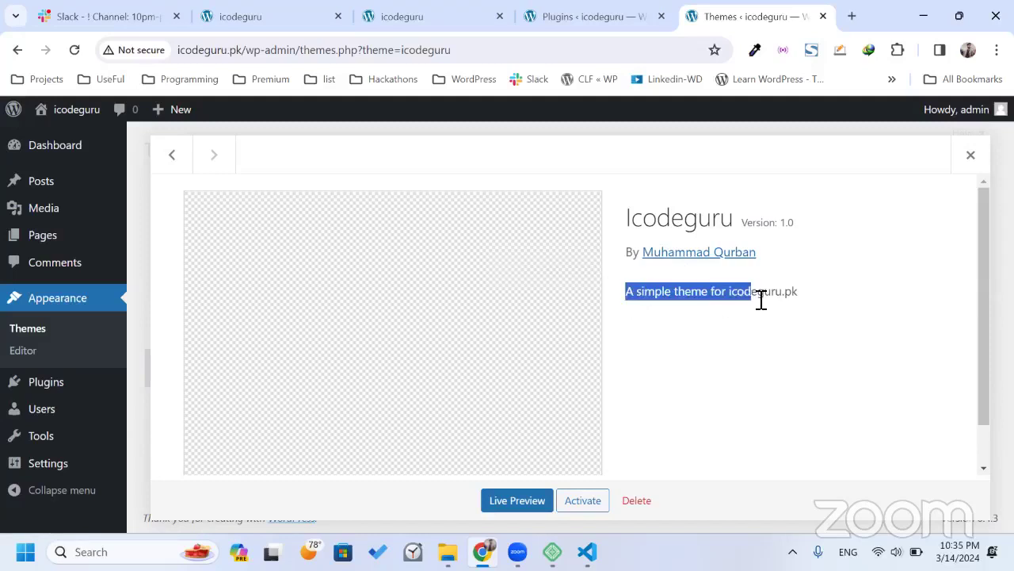
left_click(710, 326)
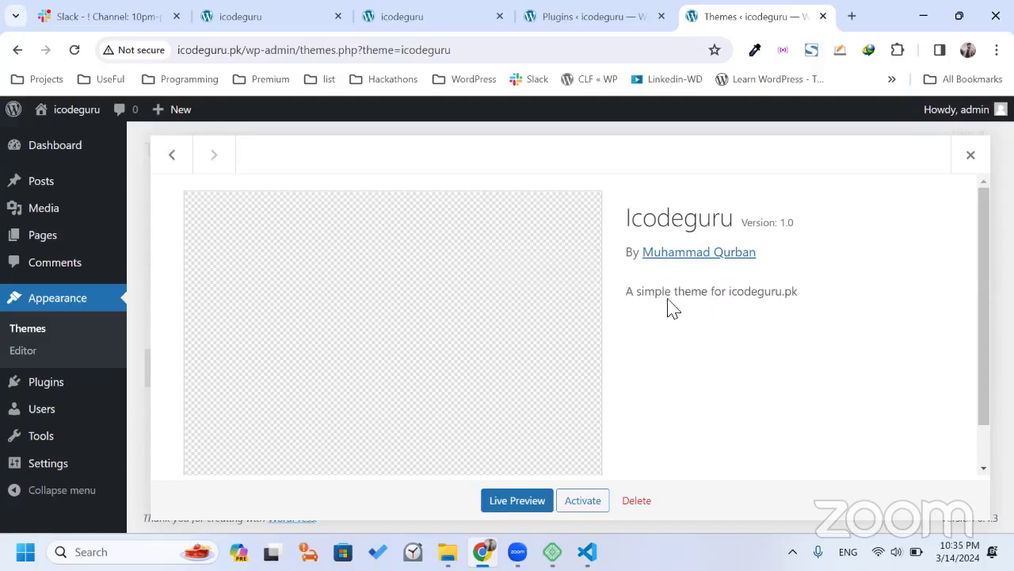
scroll(687, 335, "down", 1)
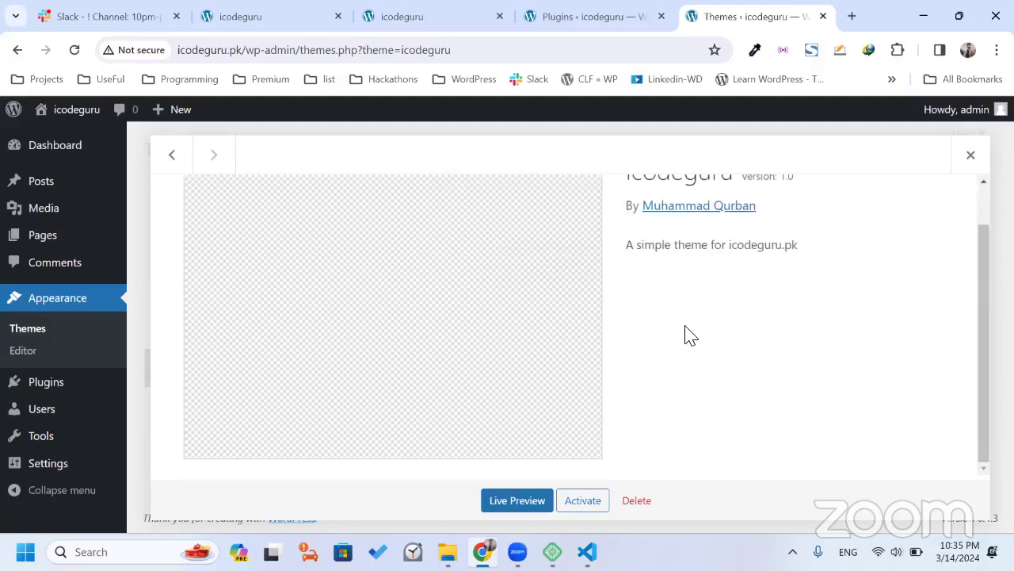
scroll(687, 335, "up", 1)
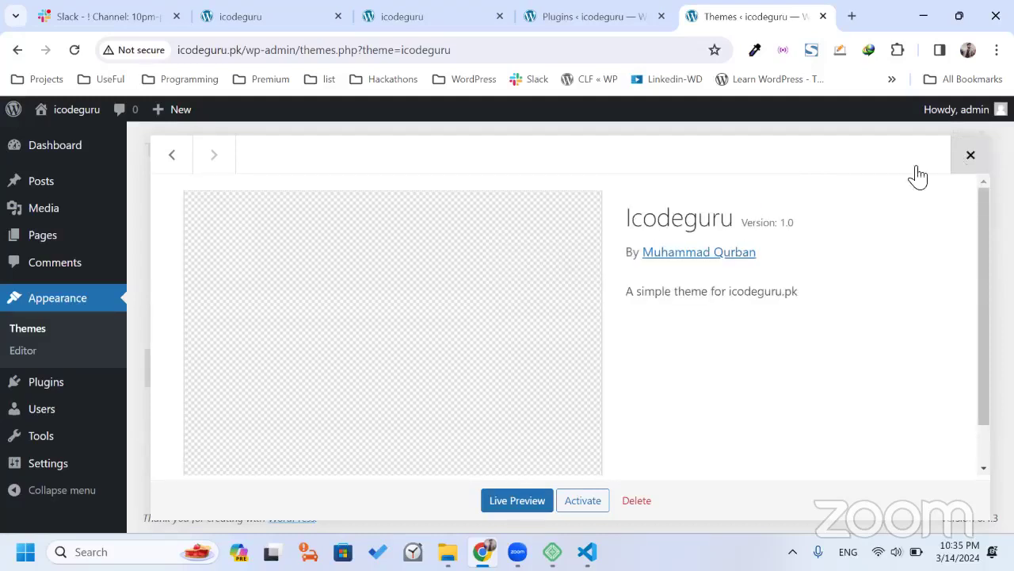
key("Escape")
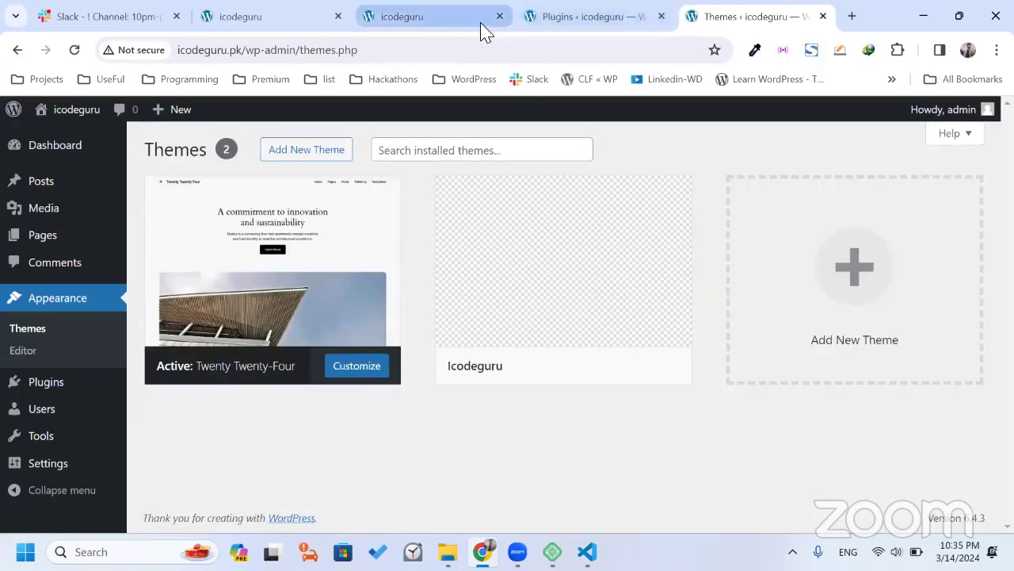
Look over the site's current front page before switching themes.
left_click(482, 23)
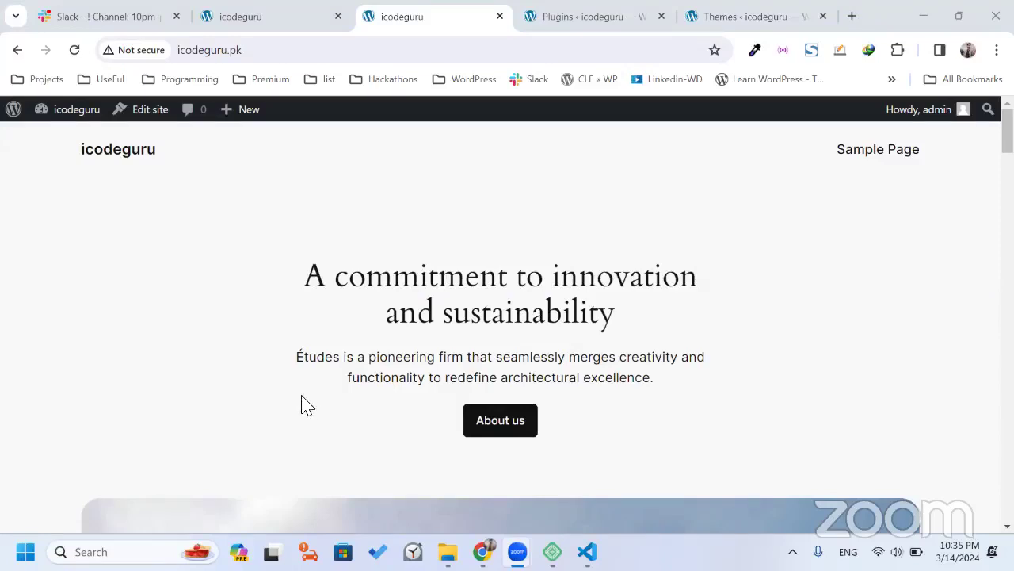
scroll(331, 366, "down", 1)
scroll(332, 366, "up", 1)
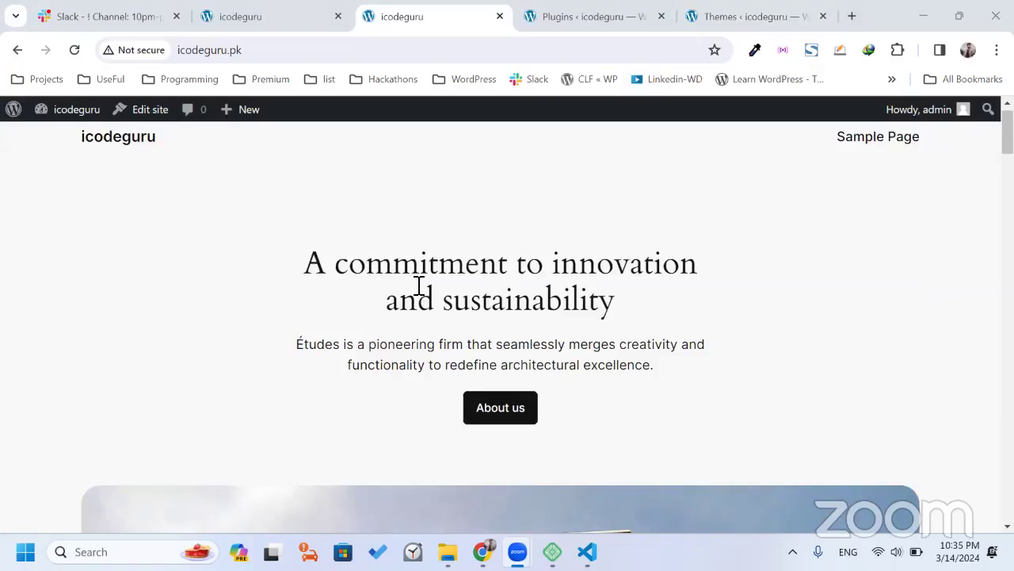
double_click(346, 269)
left_click(320, 263)
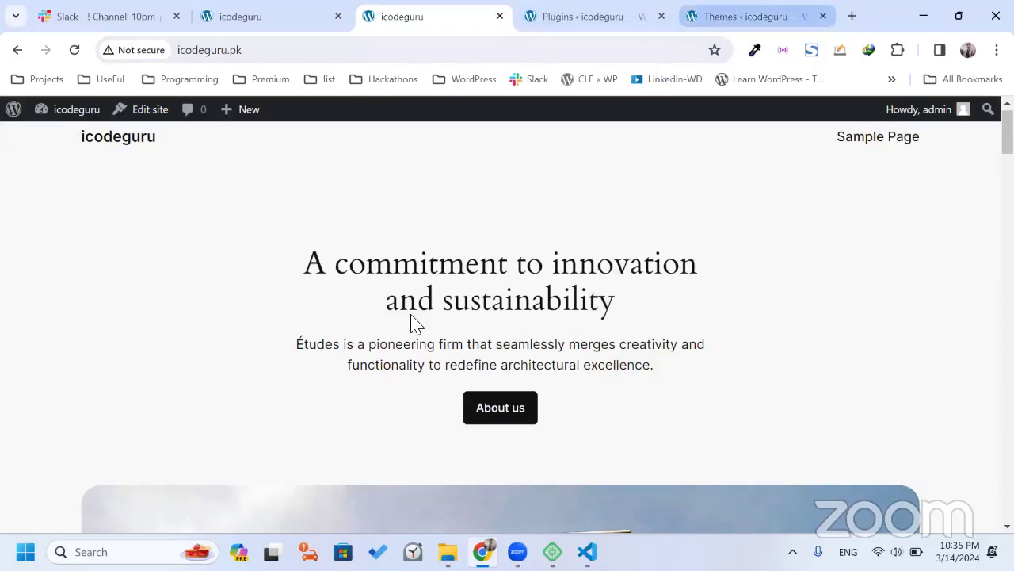
scroll(412, 324, "down", 2)
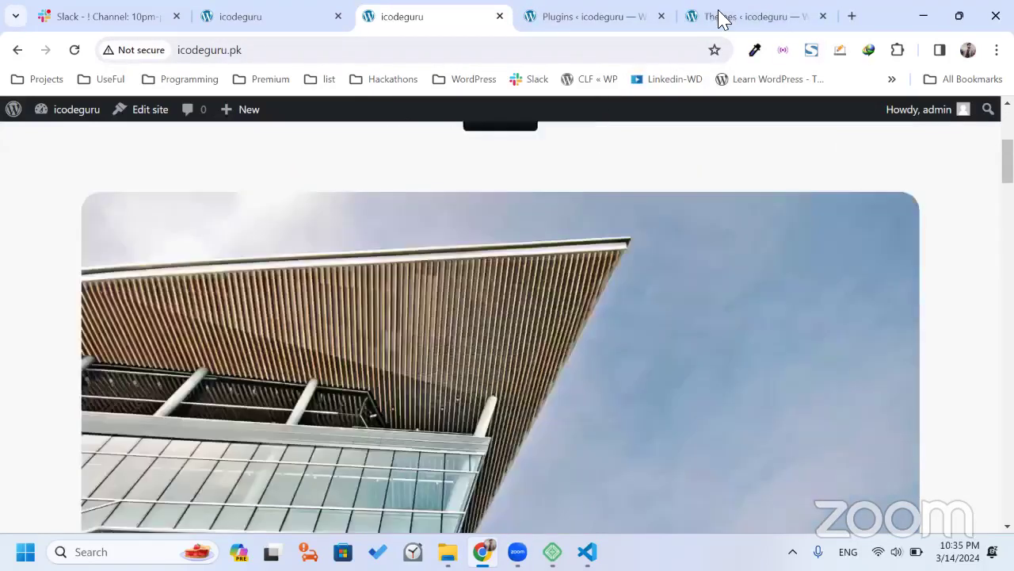
Activate the Icodeguru theme and reload the front page to see it applied.
left_click(719, 19)
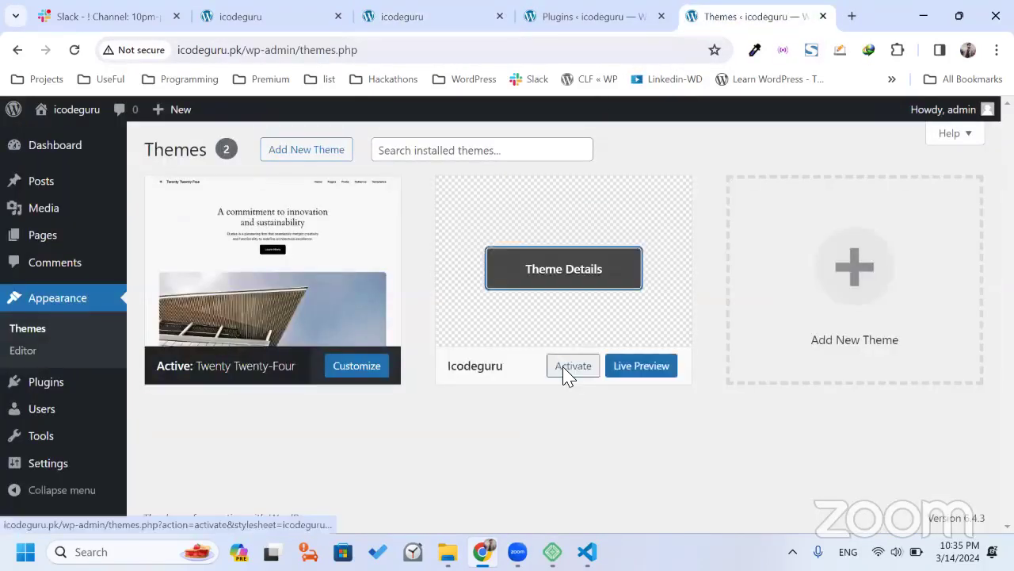
left_click(564, 374)
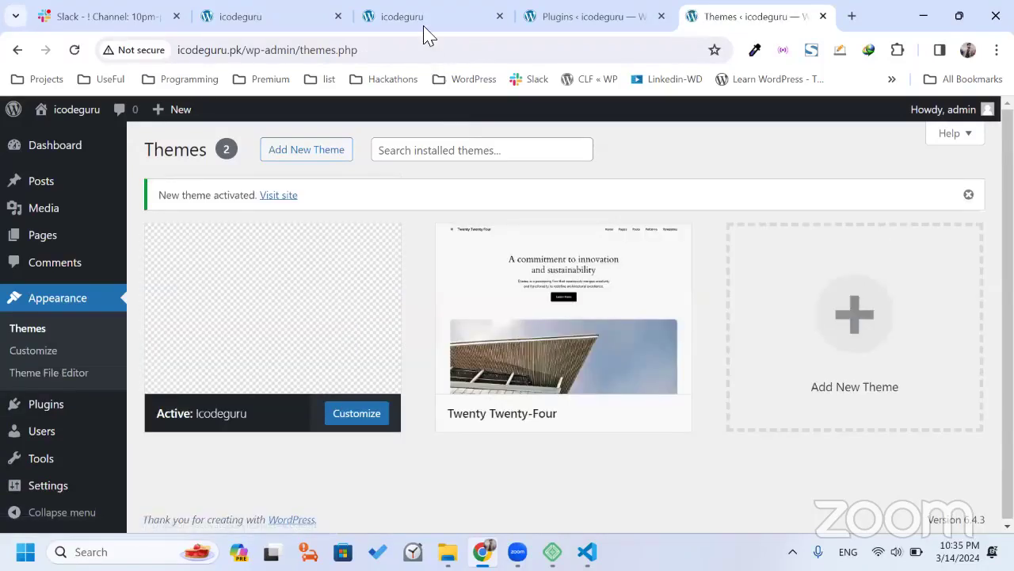
left_click(428, 22)
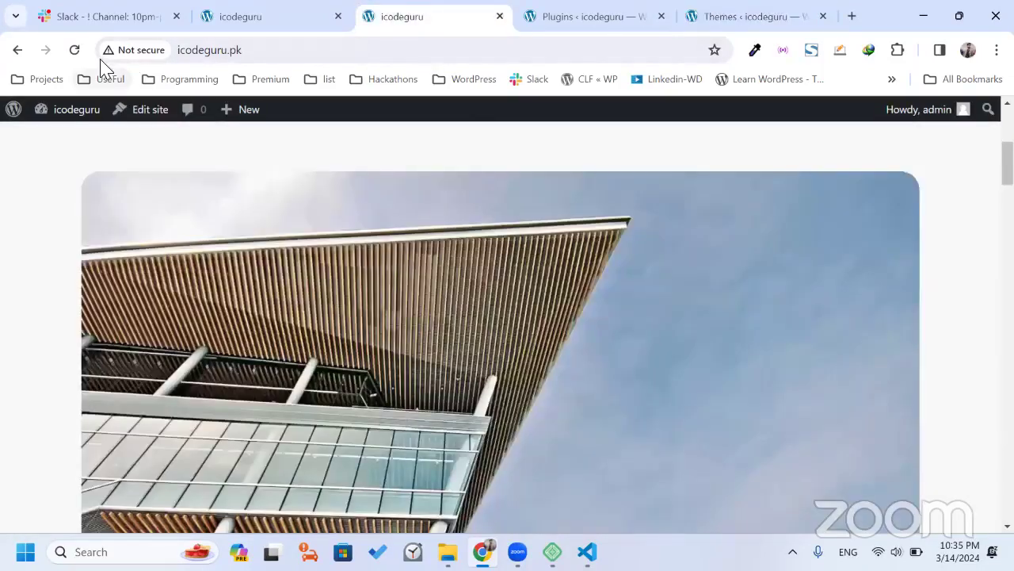
left_click(75, 50)
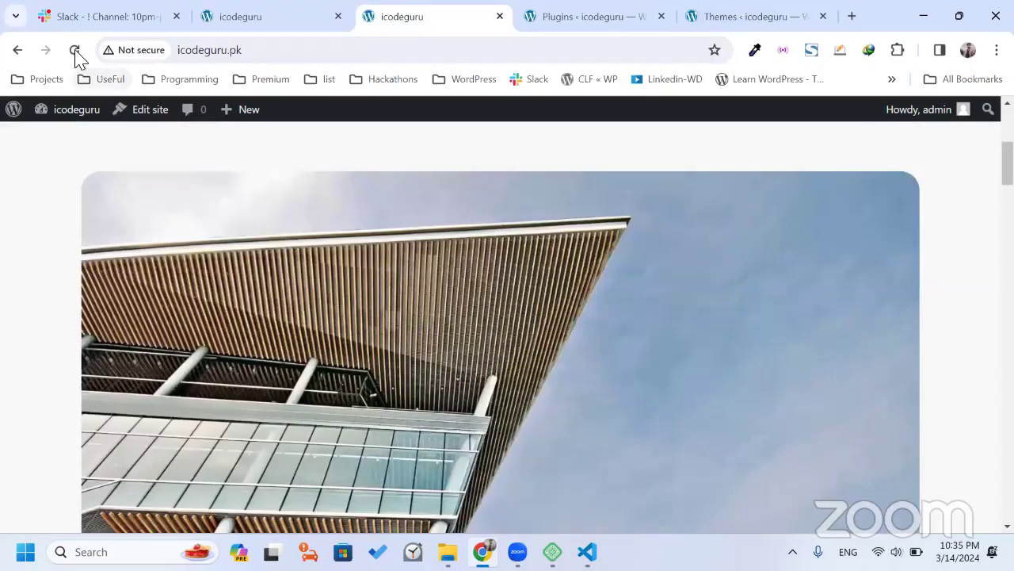